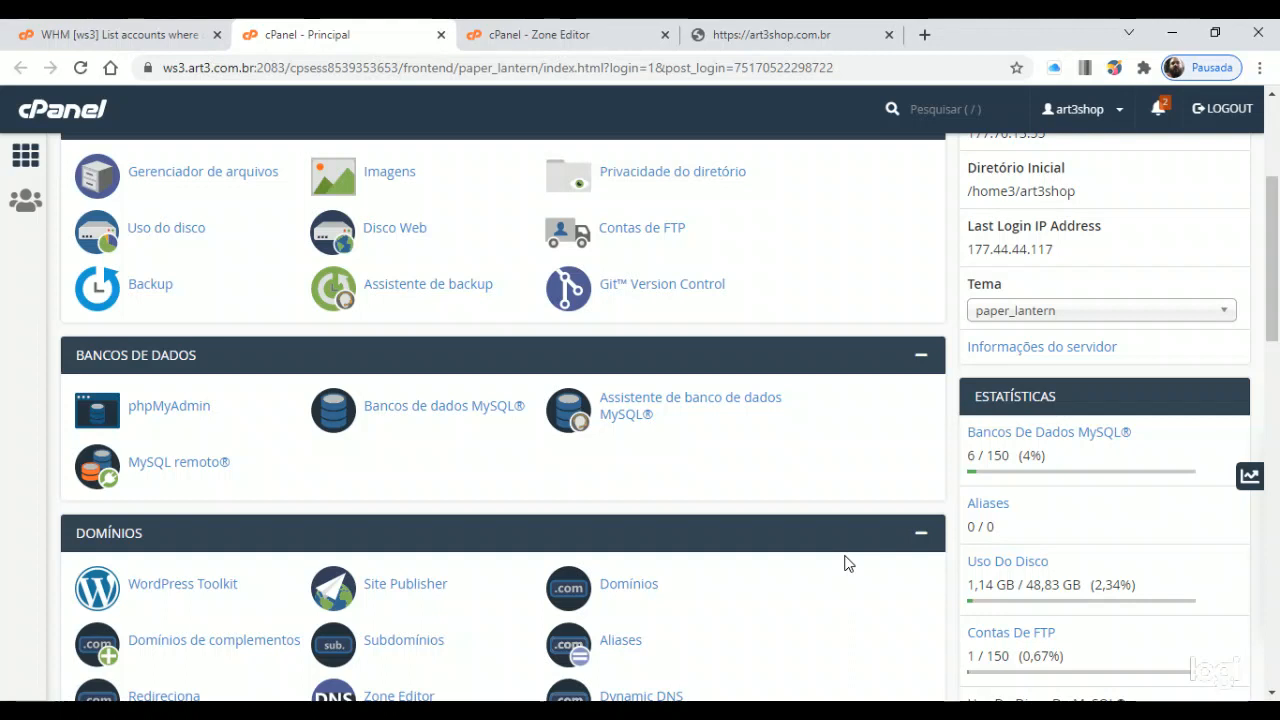
Scroll to the Domínios section and open WordPress Toolkit, which lists the loja.art3shop.com.br site
scroll(832, 534, up, 3)
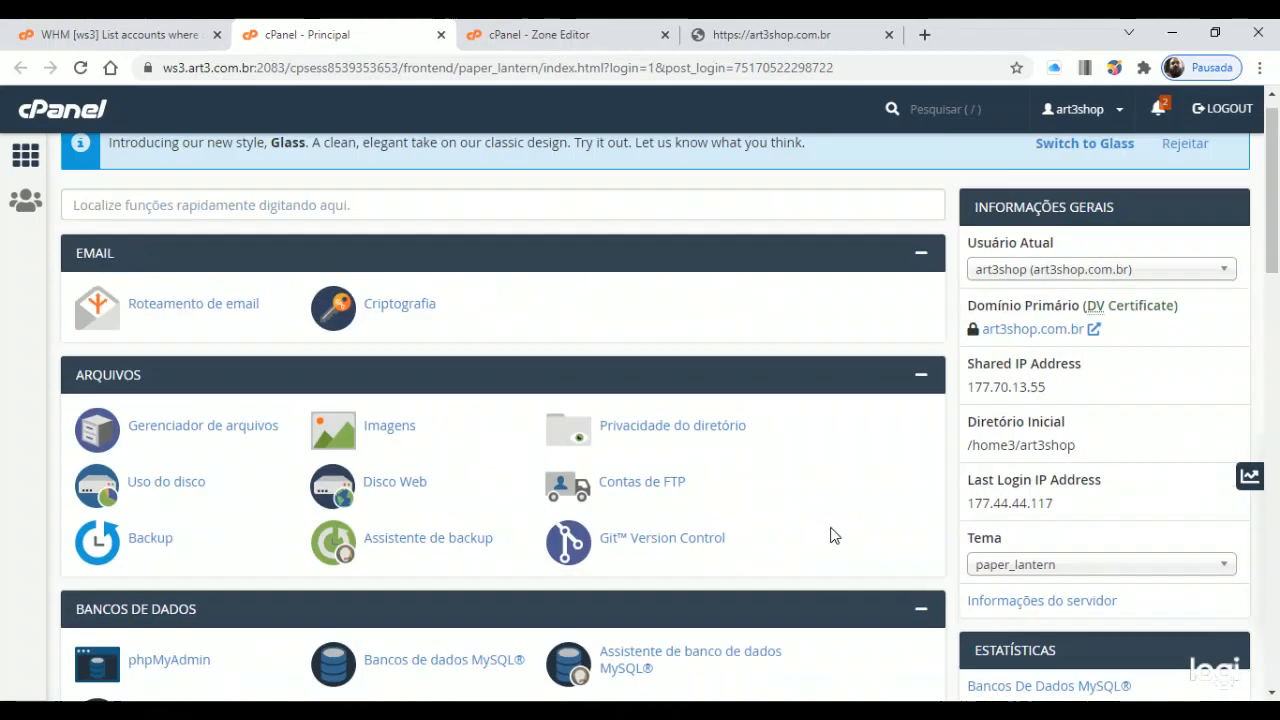
scroll(831, 527, down, 7)
scroll(814, 486, up, 2)
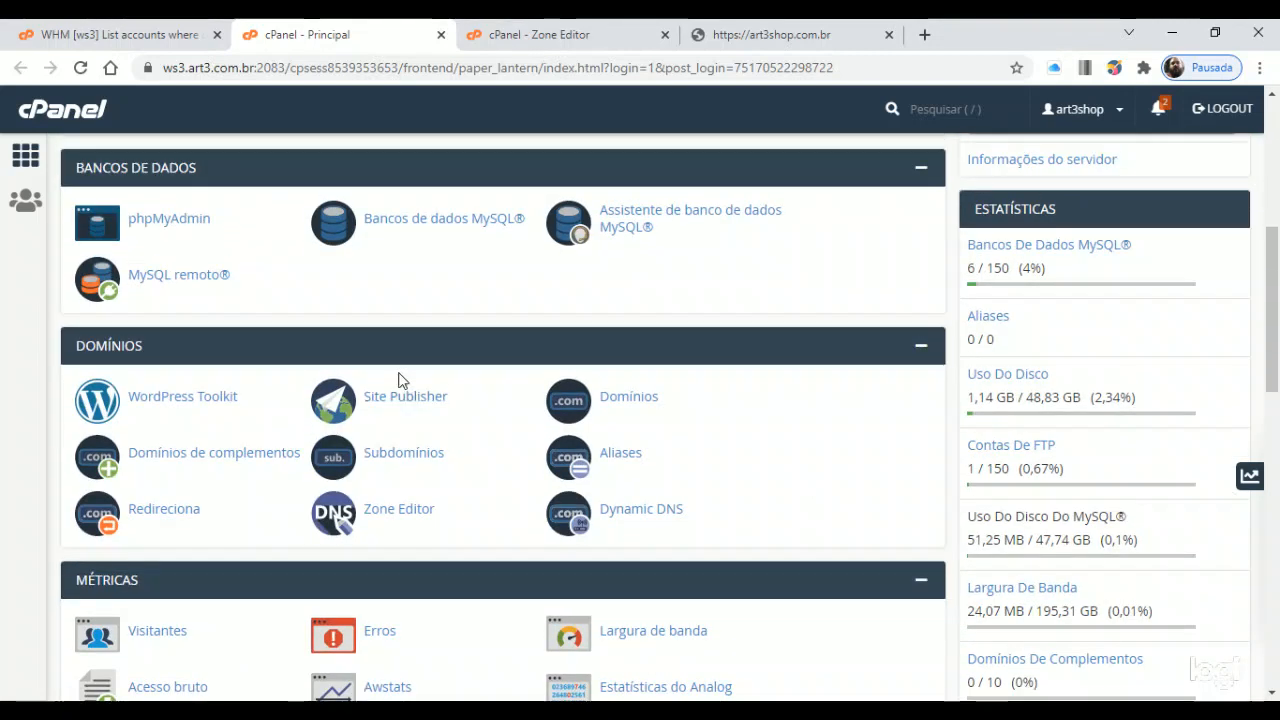
click(208, 398)
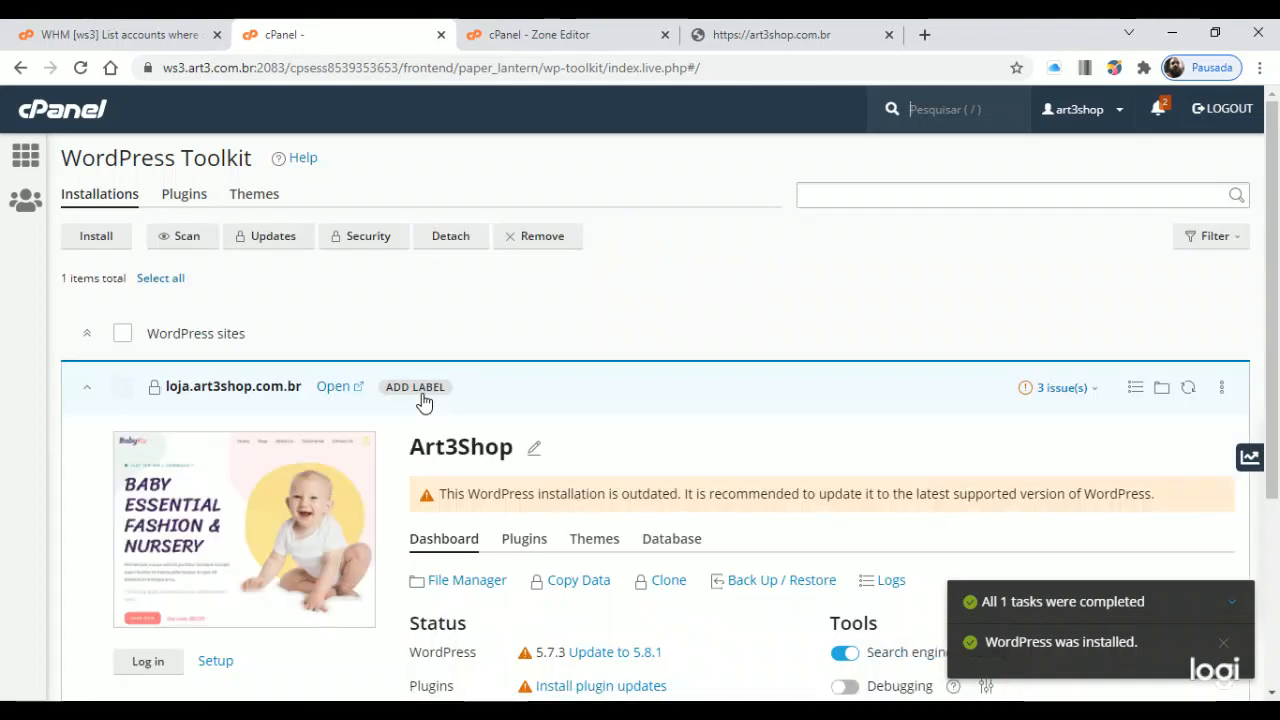
Collapse the loja.art3shop.com.br site row and open the Install WordPress dialog
scroll(424, 405, down, 3)
scroll(430, 395, up, 3)
click(86, 393)
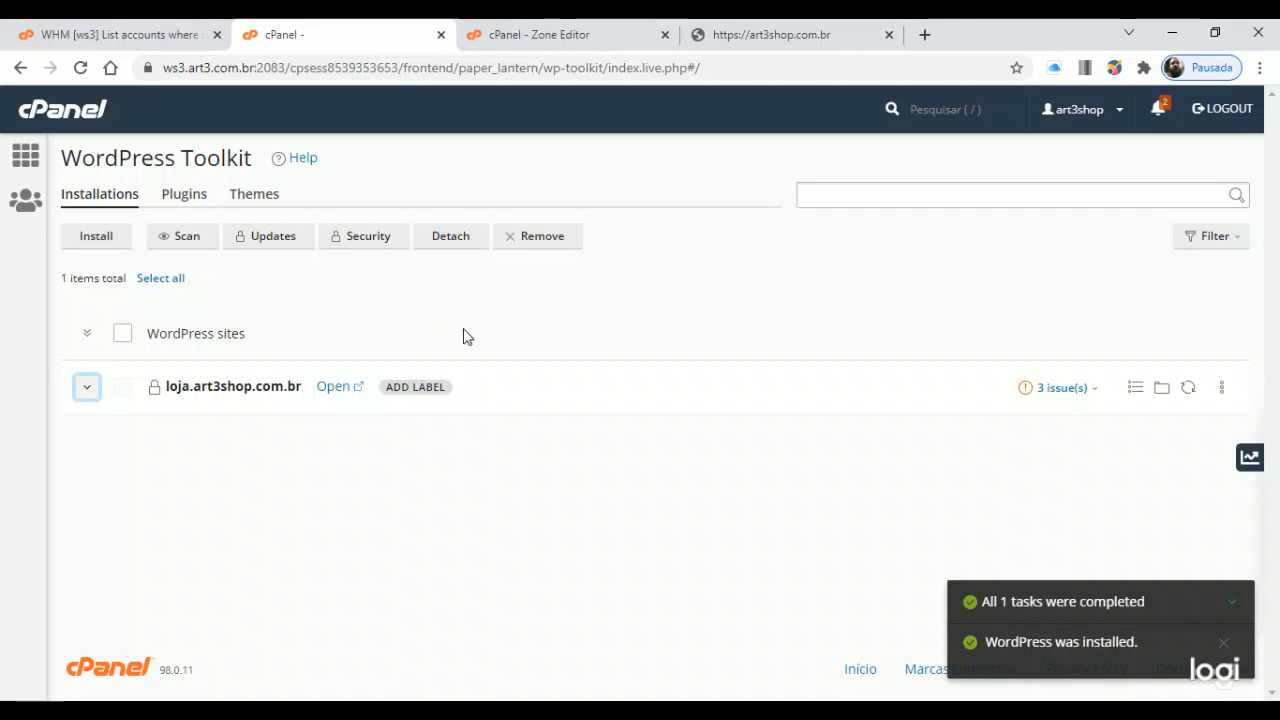
click(105, 244)
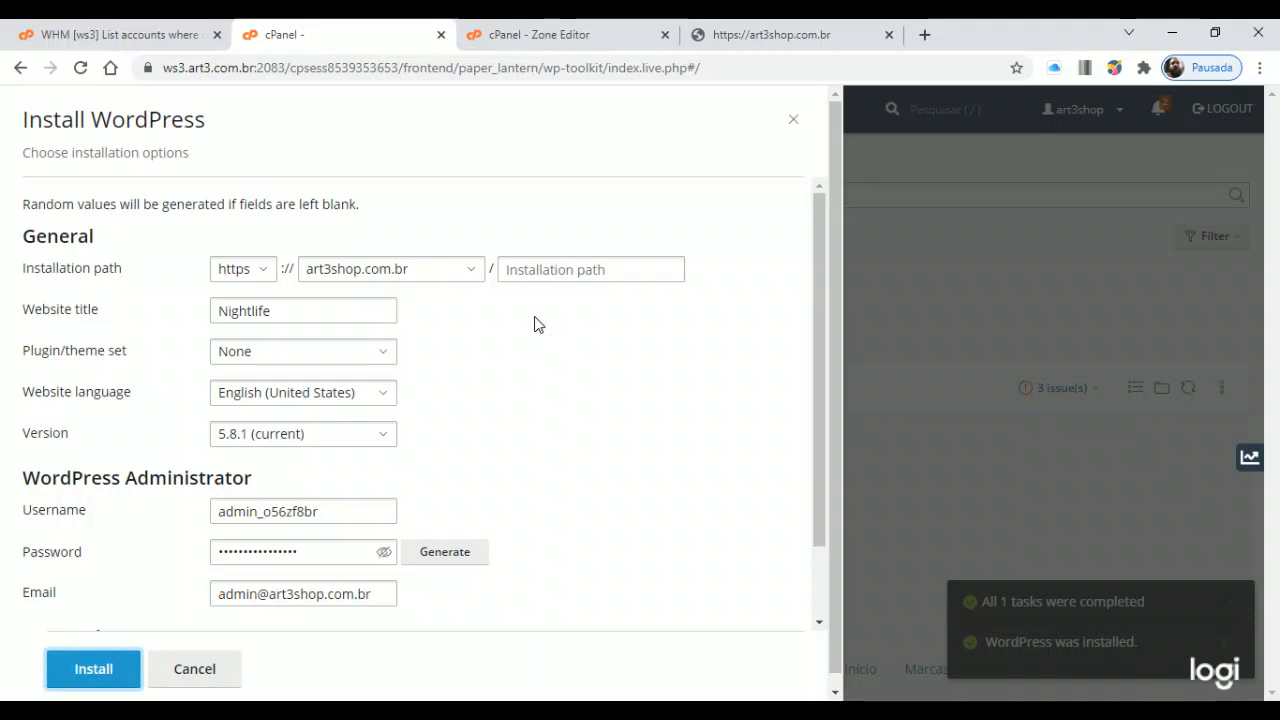
Keep https as the protocol and art3shop.com.br as the domain
click(265, 281)
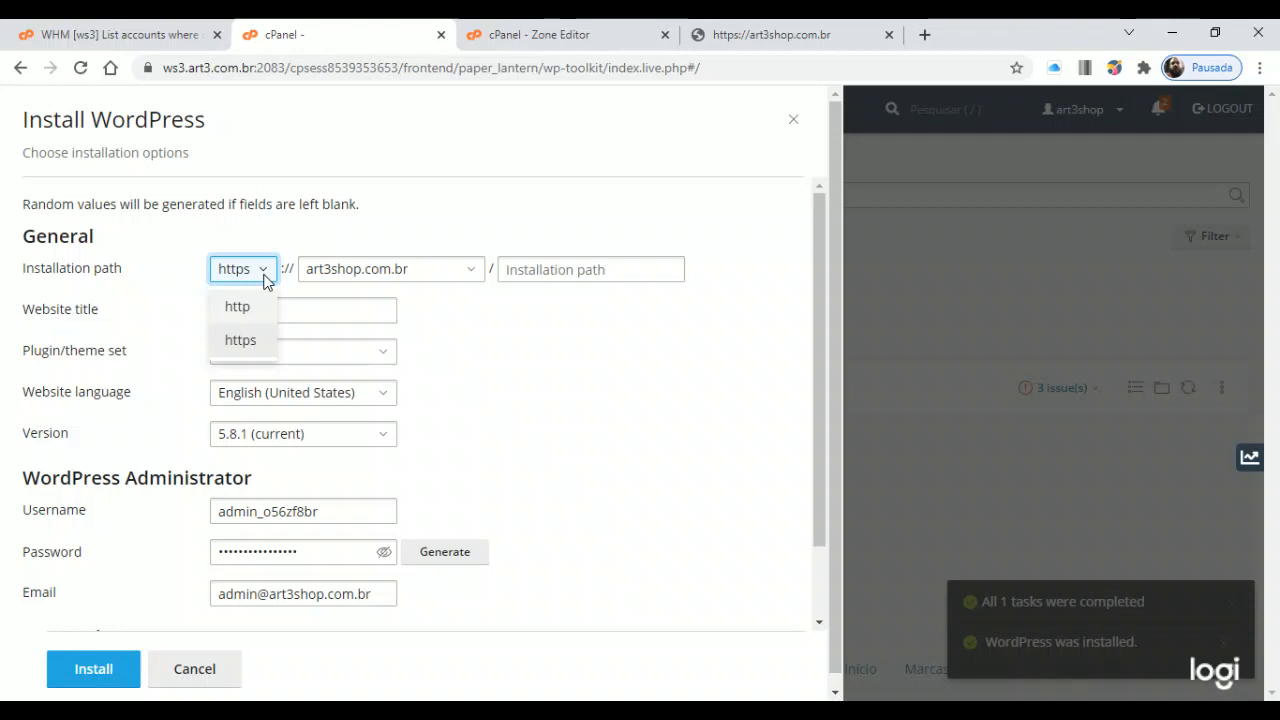
click(243, 340)
click(440, 268)
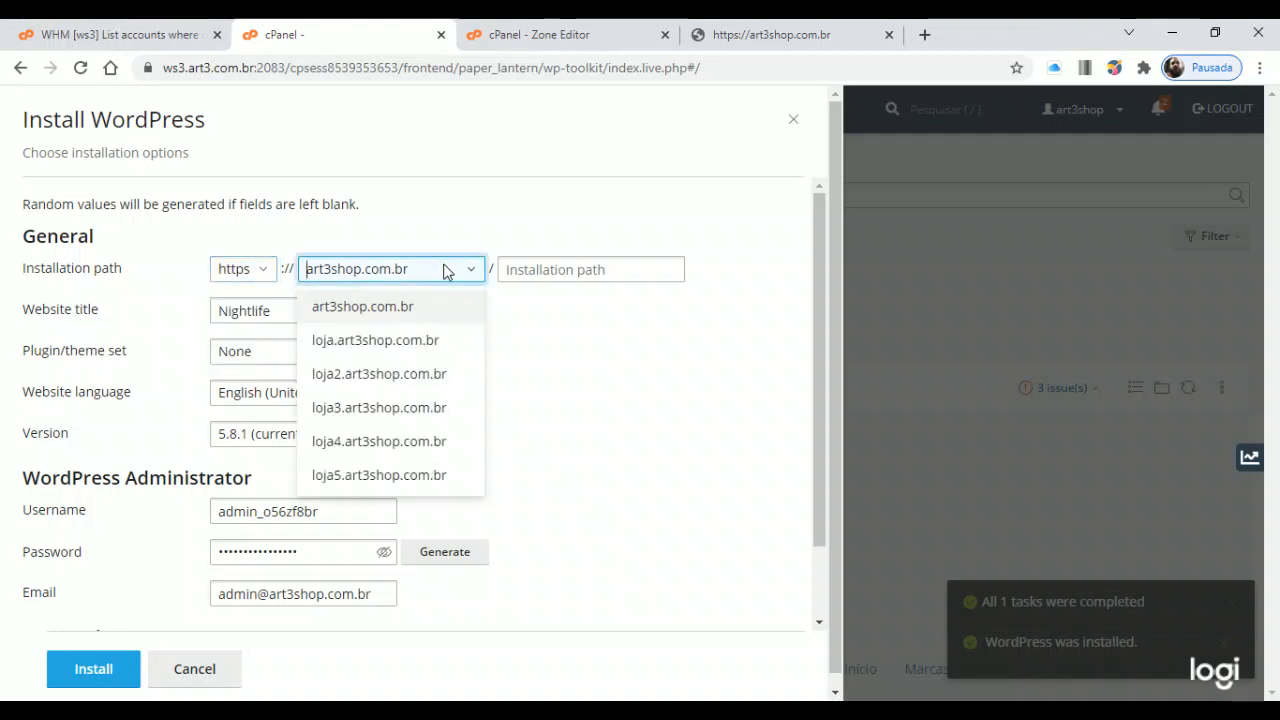
click(493, 215)
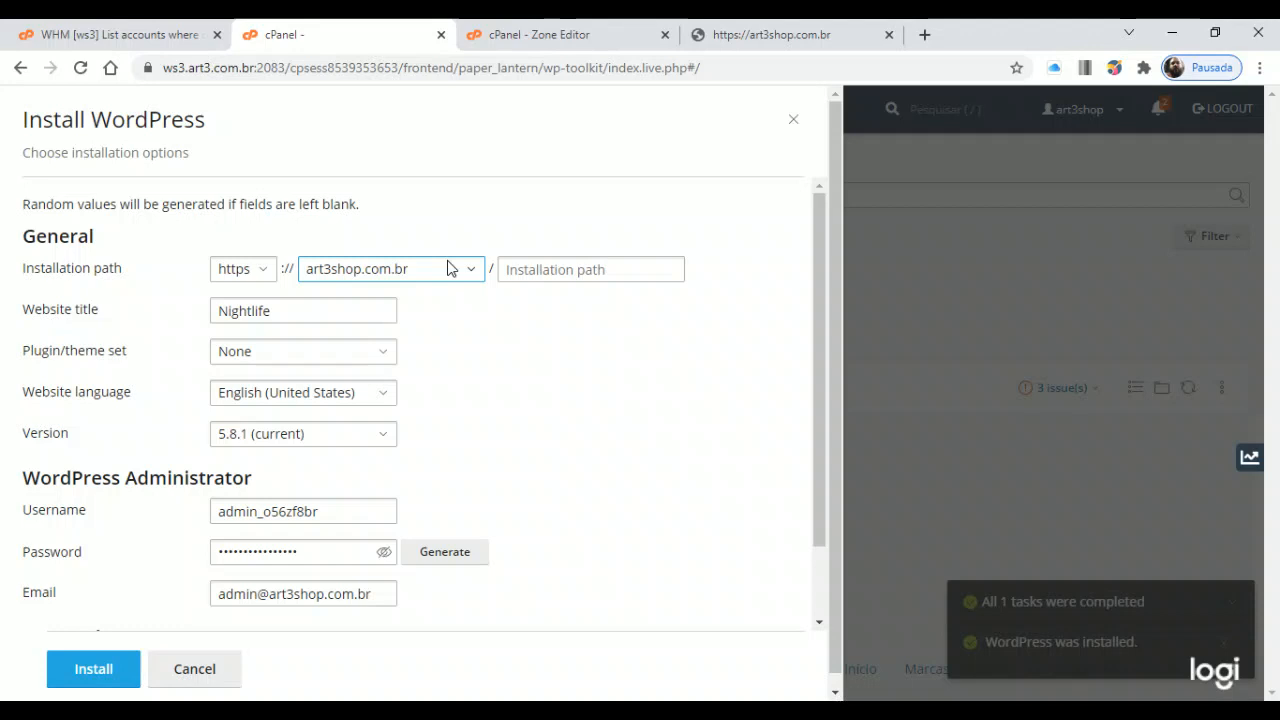
Enter wpteste as the installation path
click(592, 276)
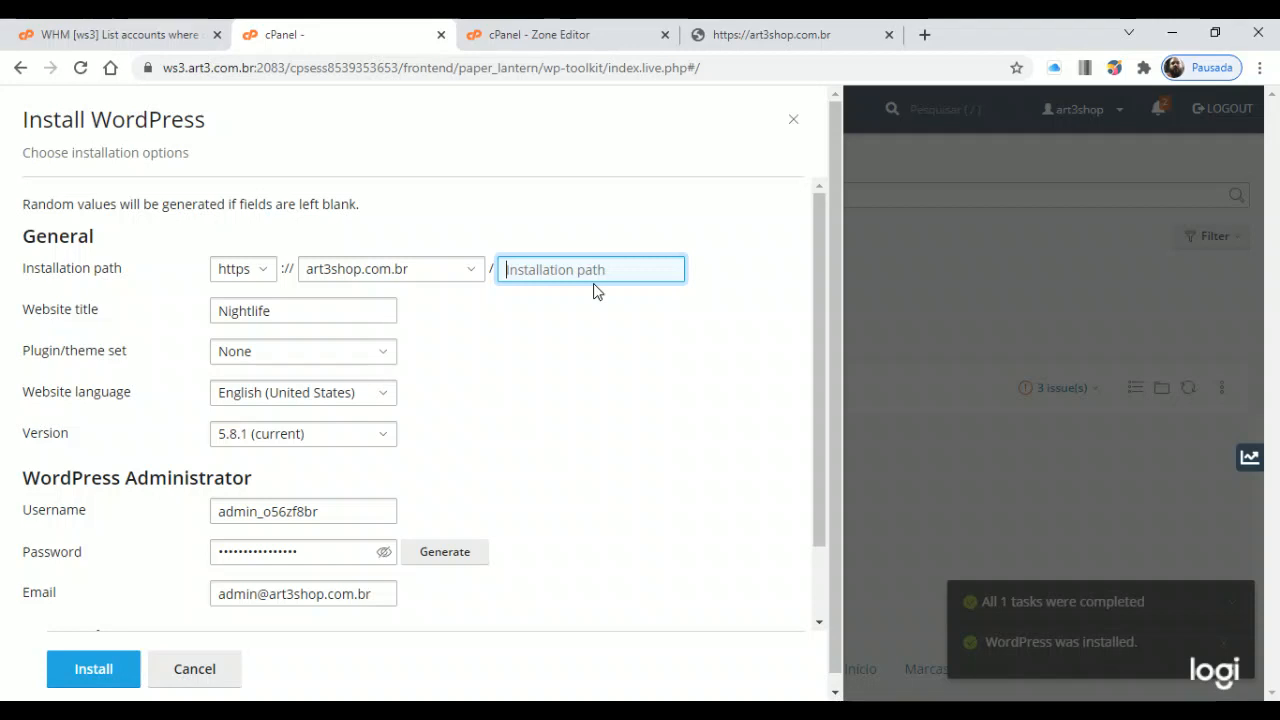
text(wordpres)
key(BackSpace)
key(BackSpace)
key(BackSpace)
key(BackSpace)
key(BackSpace)
key(BackSpace)
key(BackSpace)
key(BackSpace)
text(wpteste)
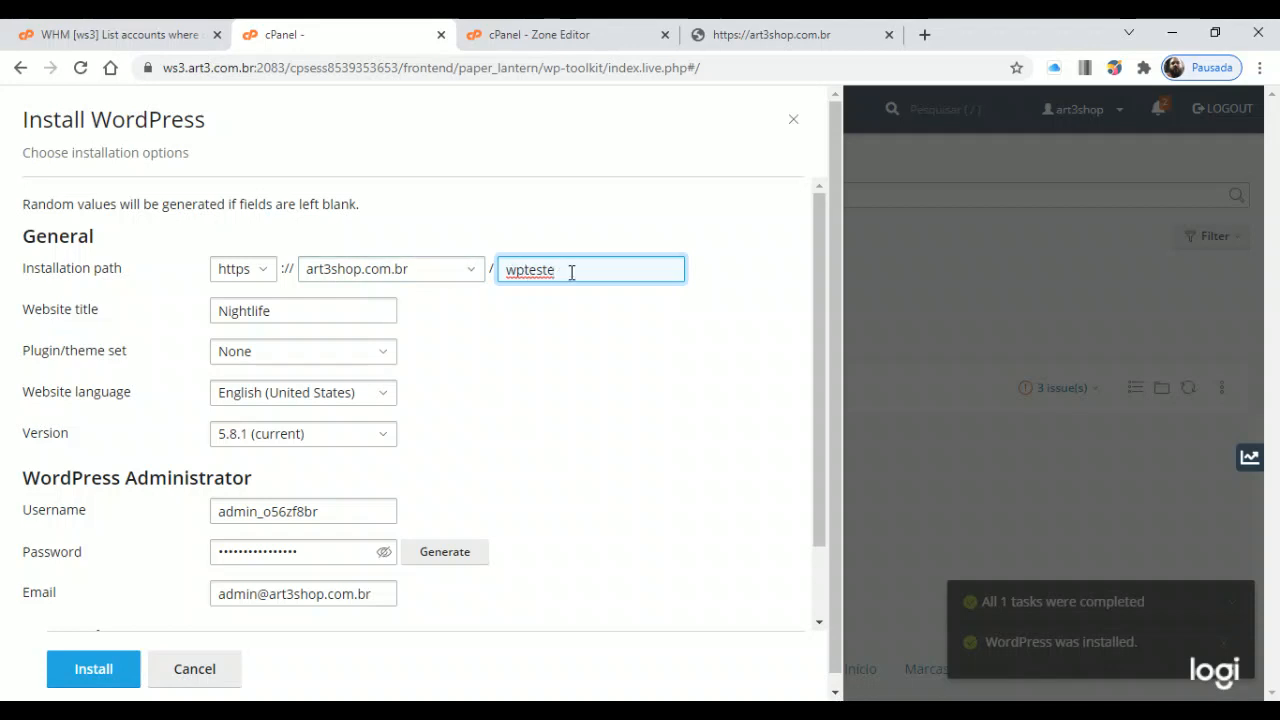
key(BackSpace)
key(BackSpace)
key(BackSpace)
key(BackSpace)
key(BackSpace)
key(BackSpace)
key(BackSpace)
text(wptest)
key(Tab)
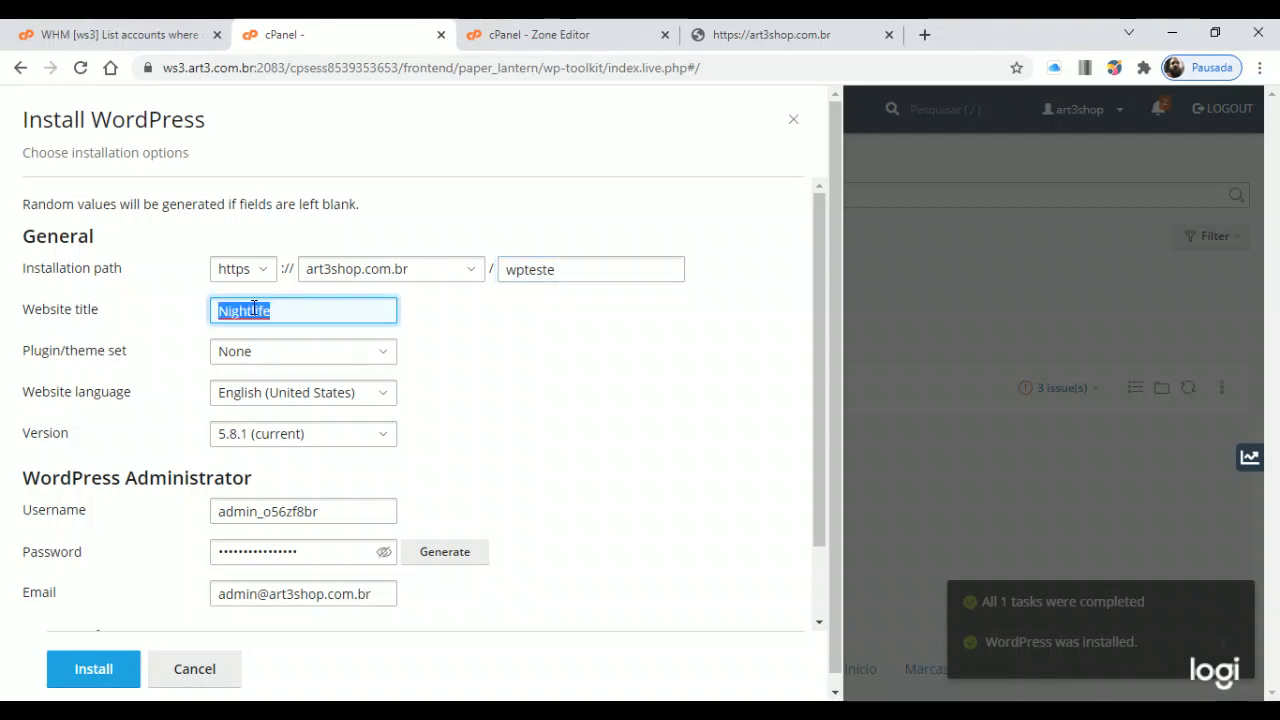
Replace the prefilled 'Nightlife' title with 'Wordpress Instalação Padrão'
text(Wordpress Instalação Padrão)
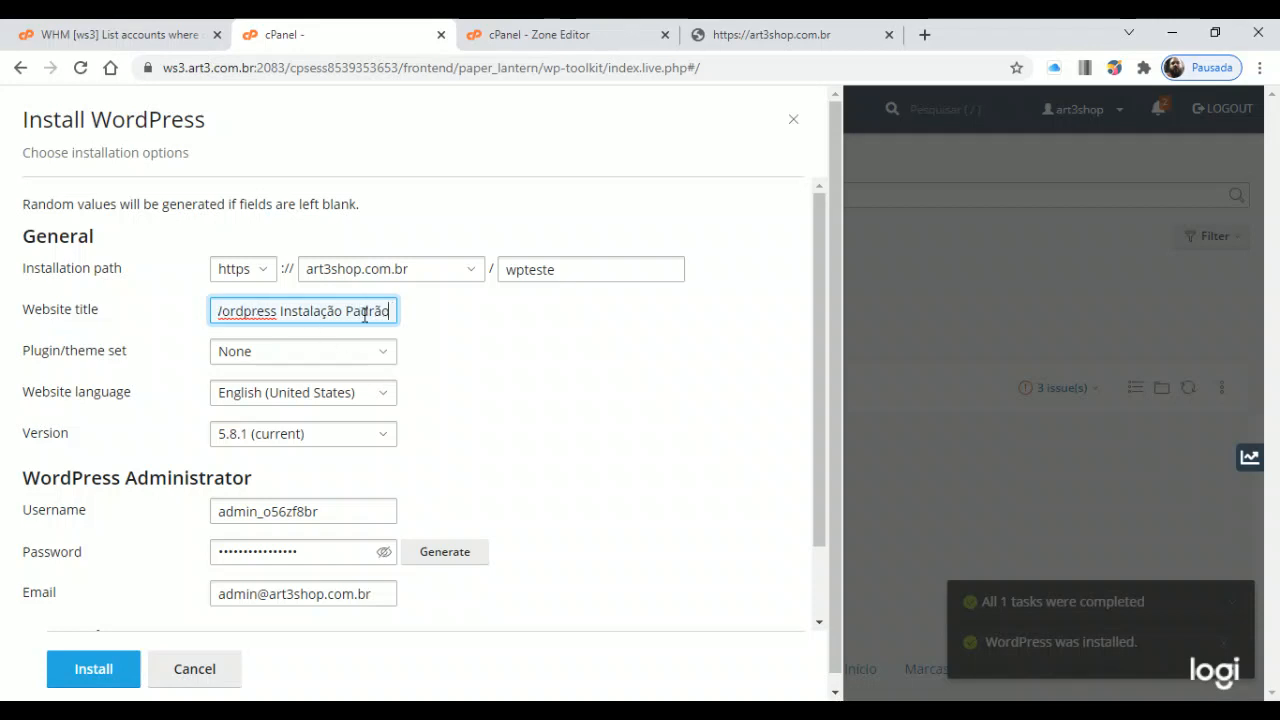
click(378, 355)
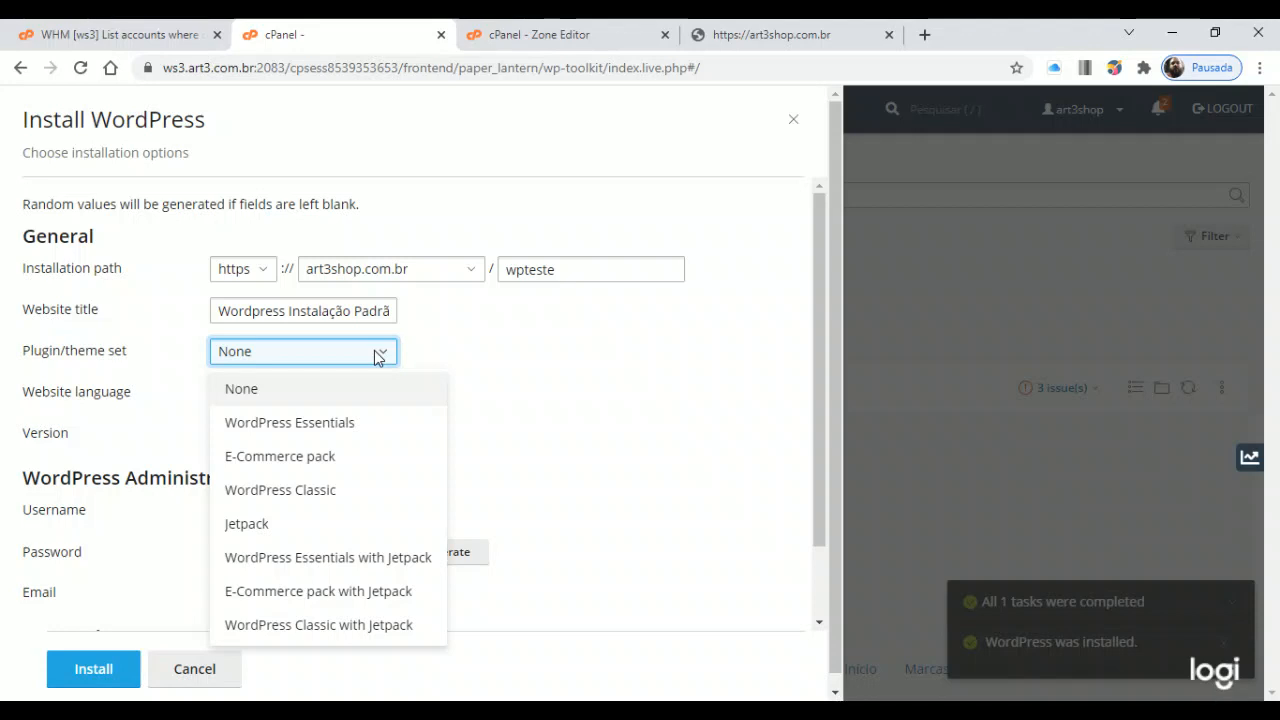
Choose None for the plugin/theme set and Português do Brasil as the website language
click(280, 392)
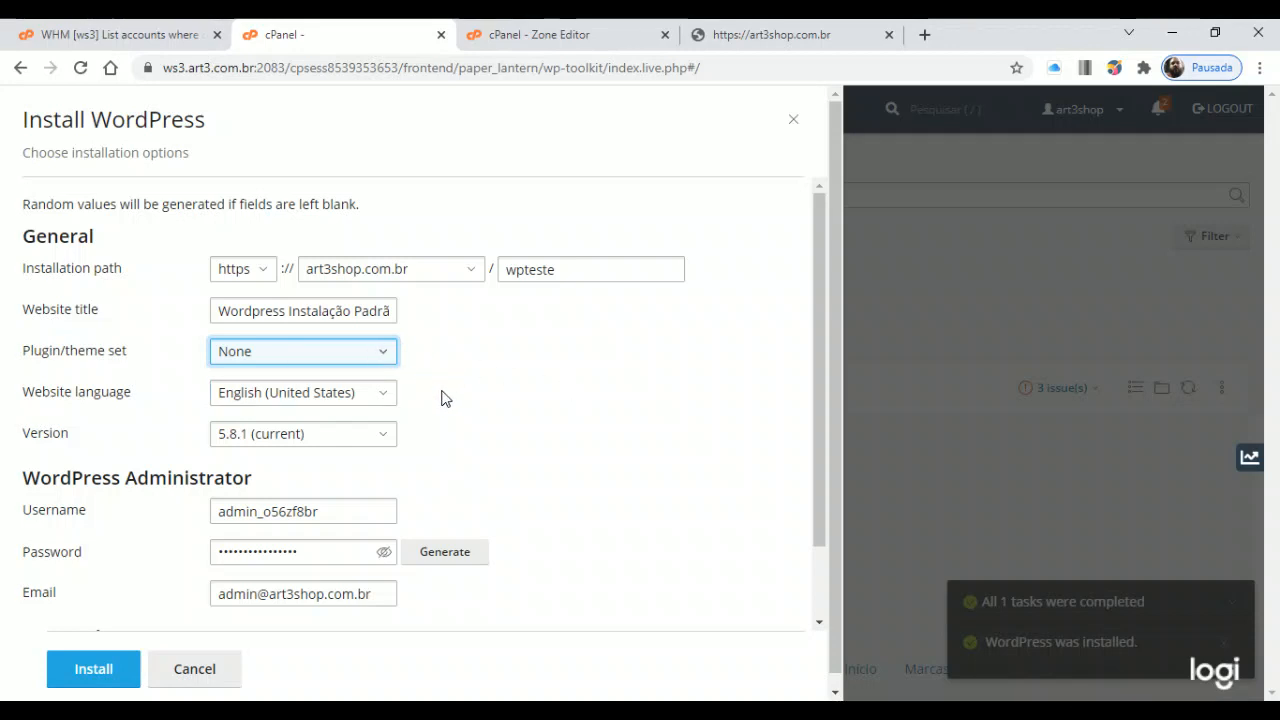
scroll(454, 394, down, 2)
click(388, 312)
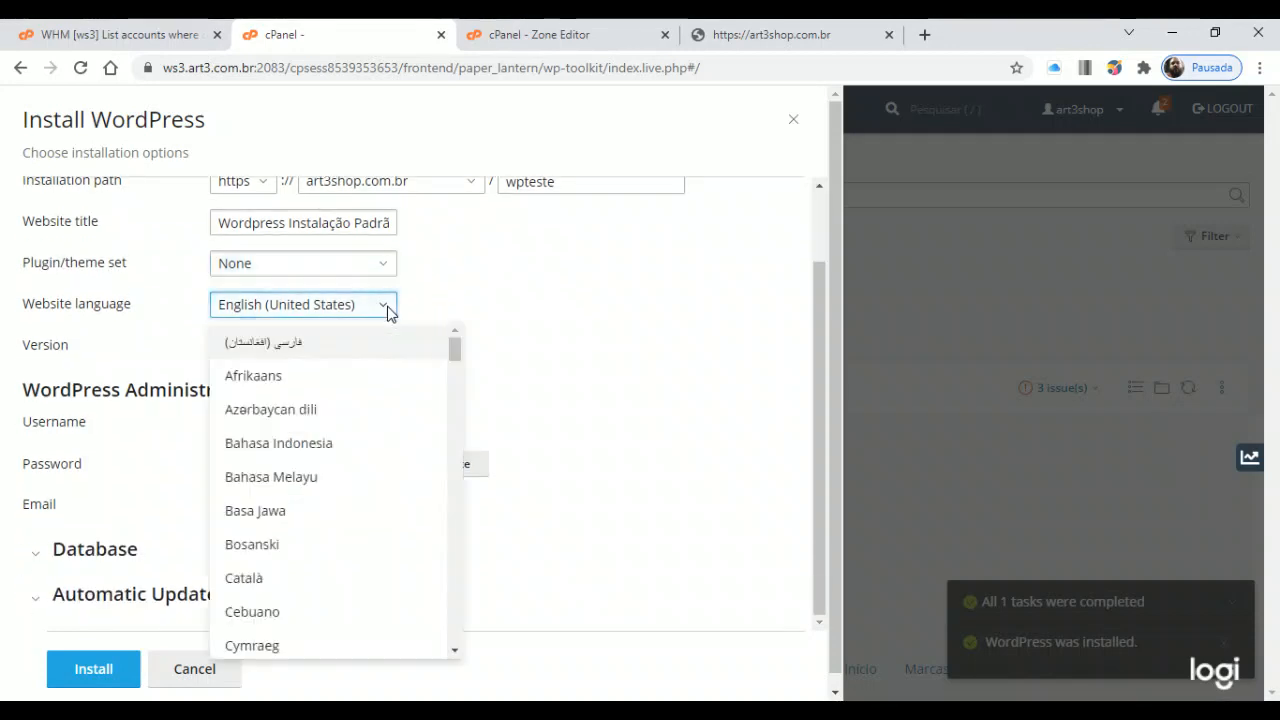
drag(460, 349, 460, 476)
click(334, 540)
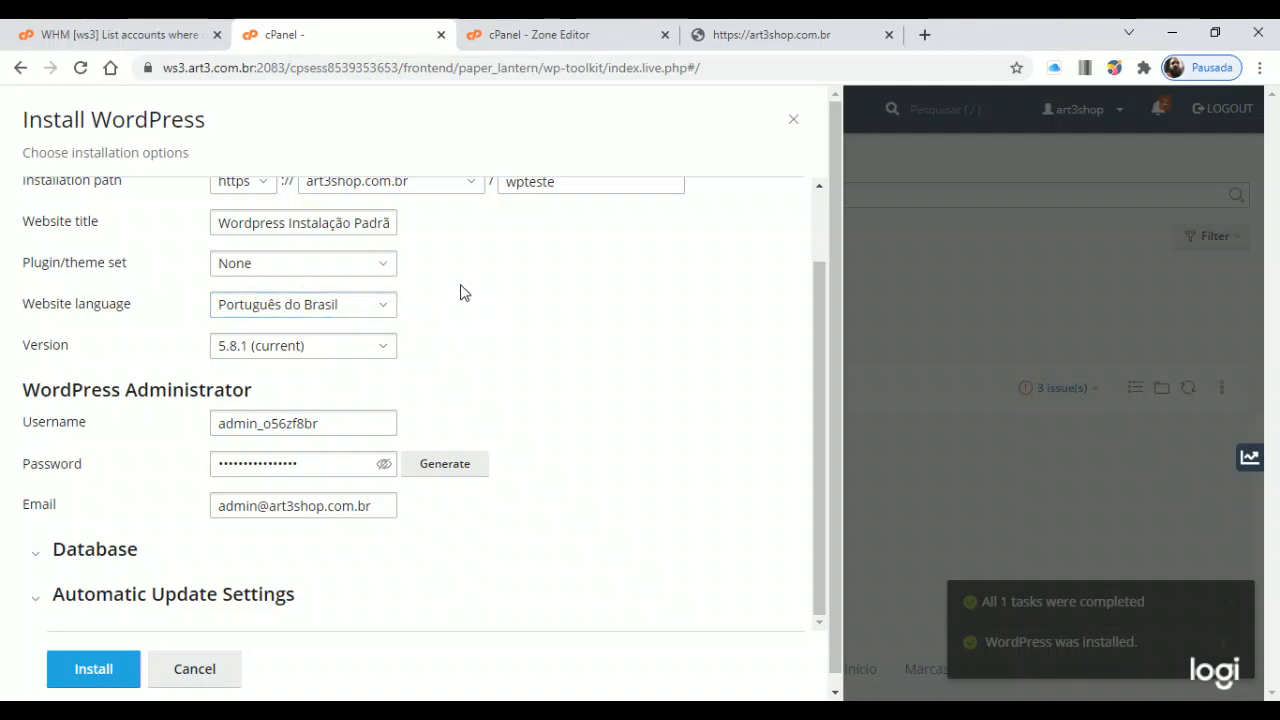
Keep WordPress version 5.8.1 (current) and dismiss an email notification
click(387, 346)
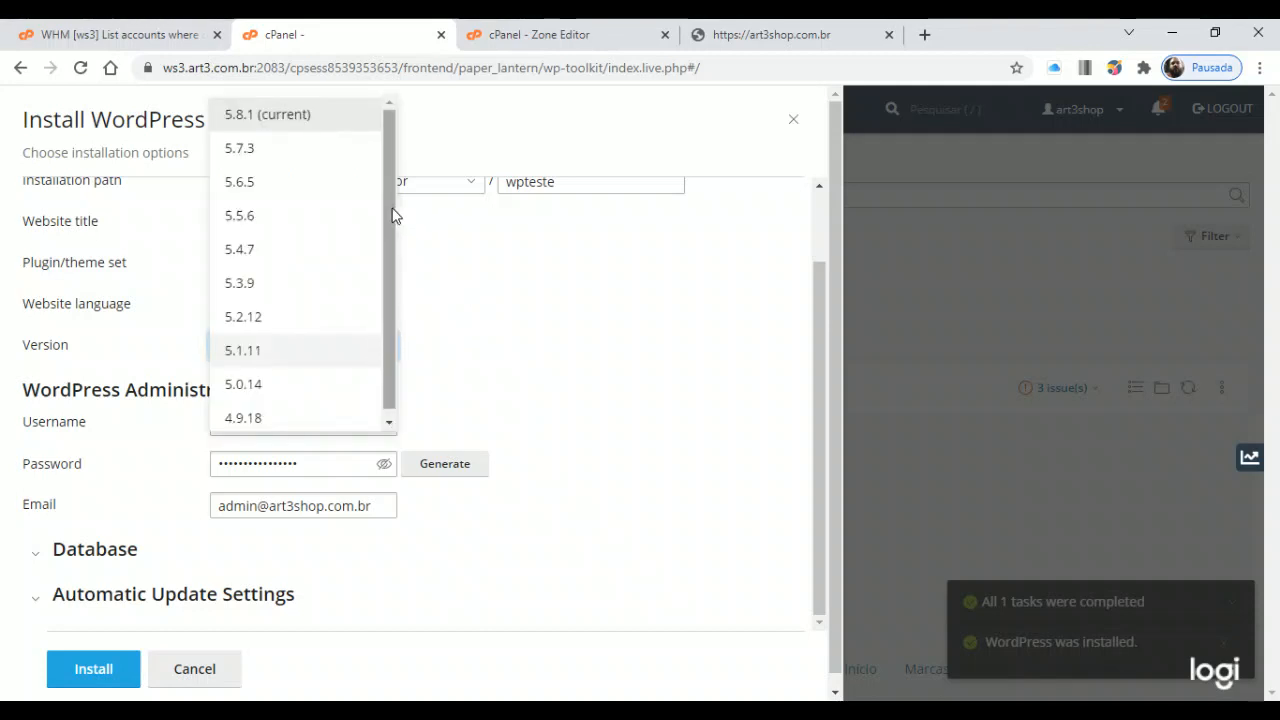
scroll(366, 352, down, 1)
scroll(331, 151, up, 1)
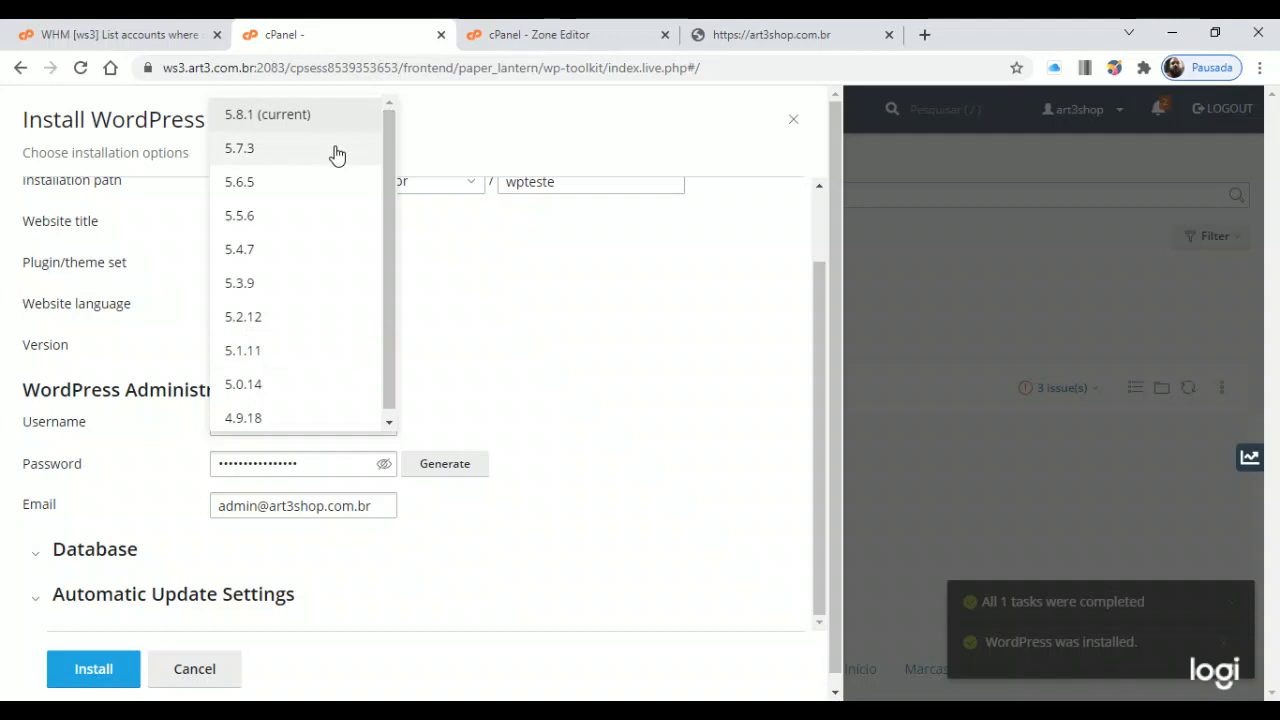
click(283, 116)
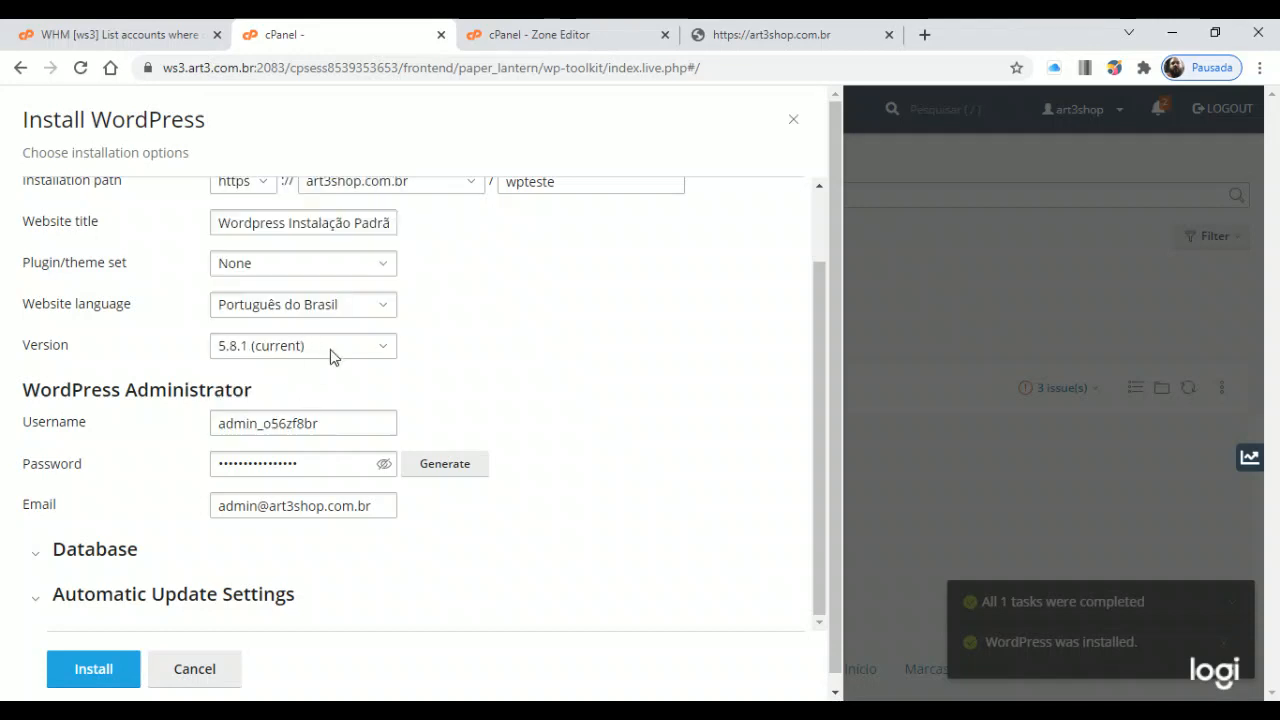
click(384, 350)
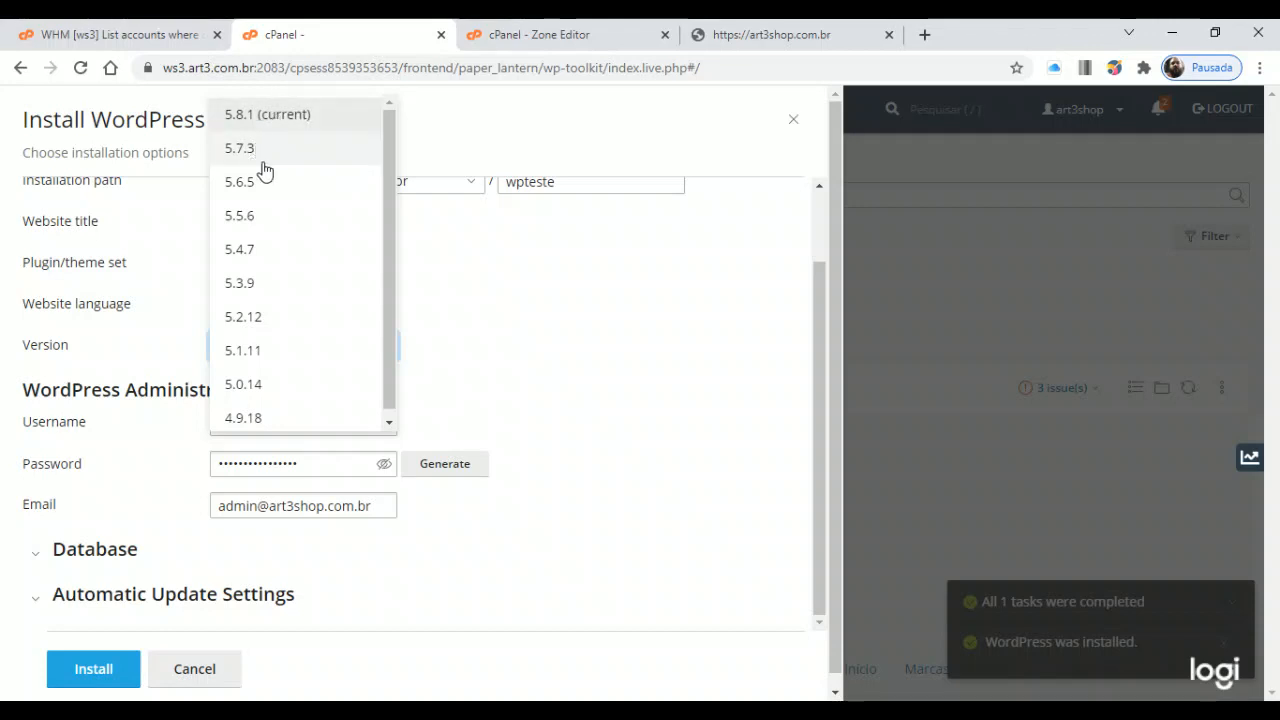
click(310, 117)
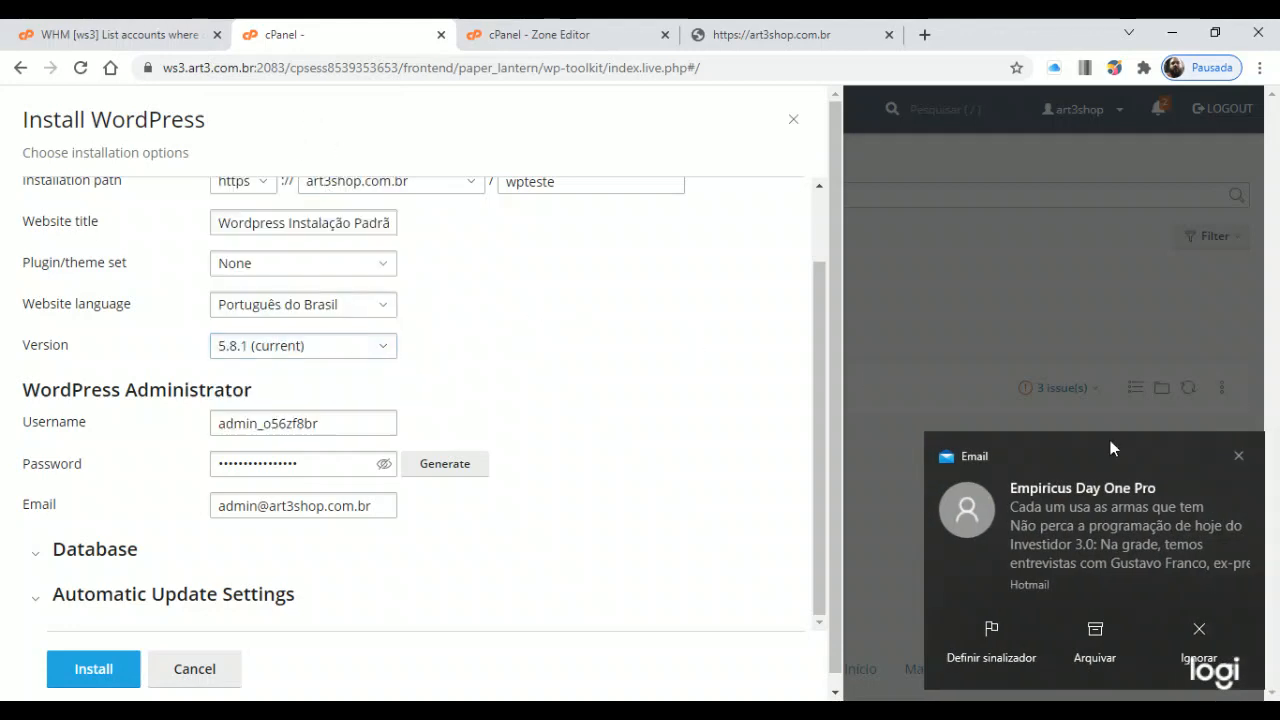
click(1238, 455)
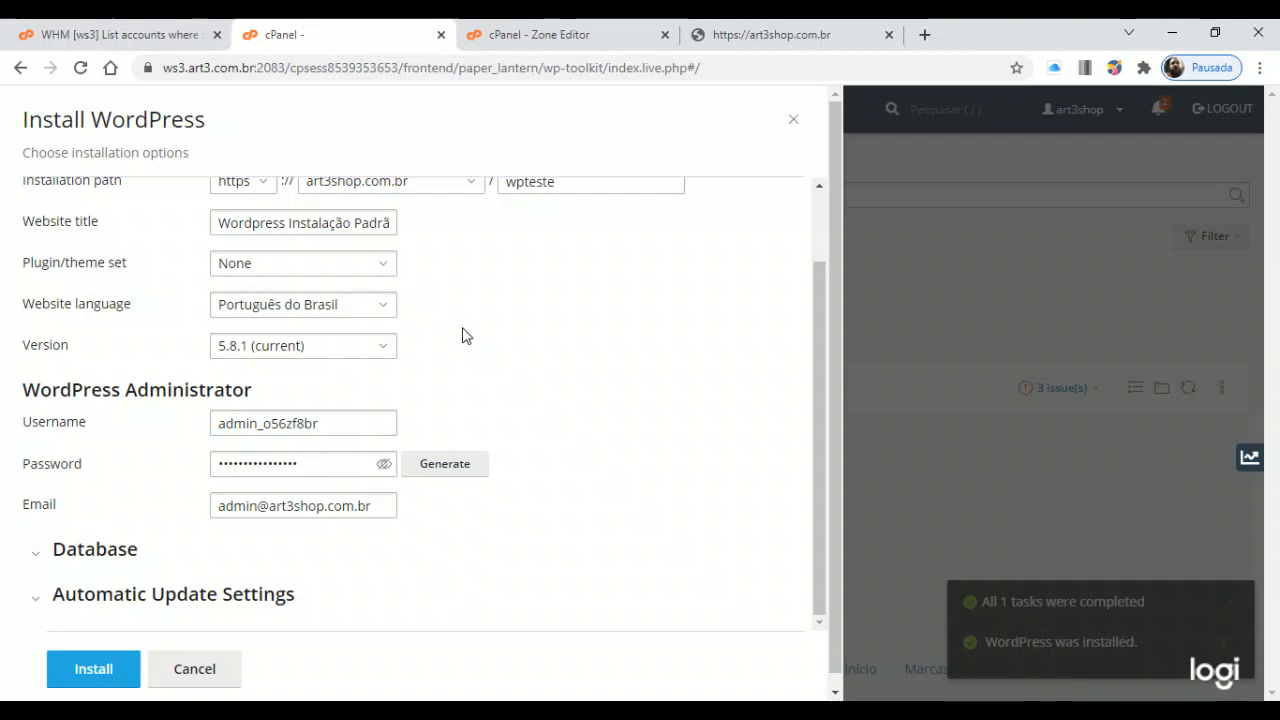
click(376, 348)
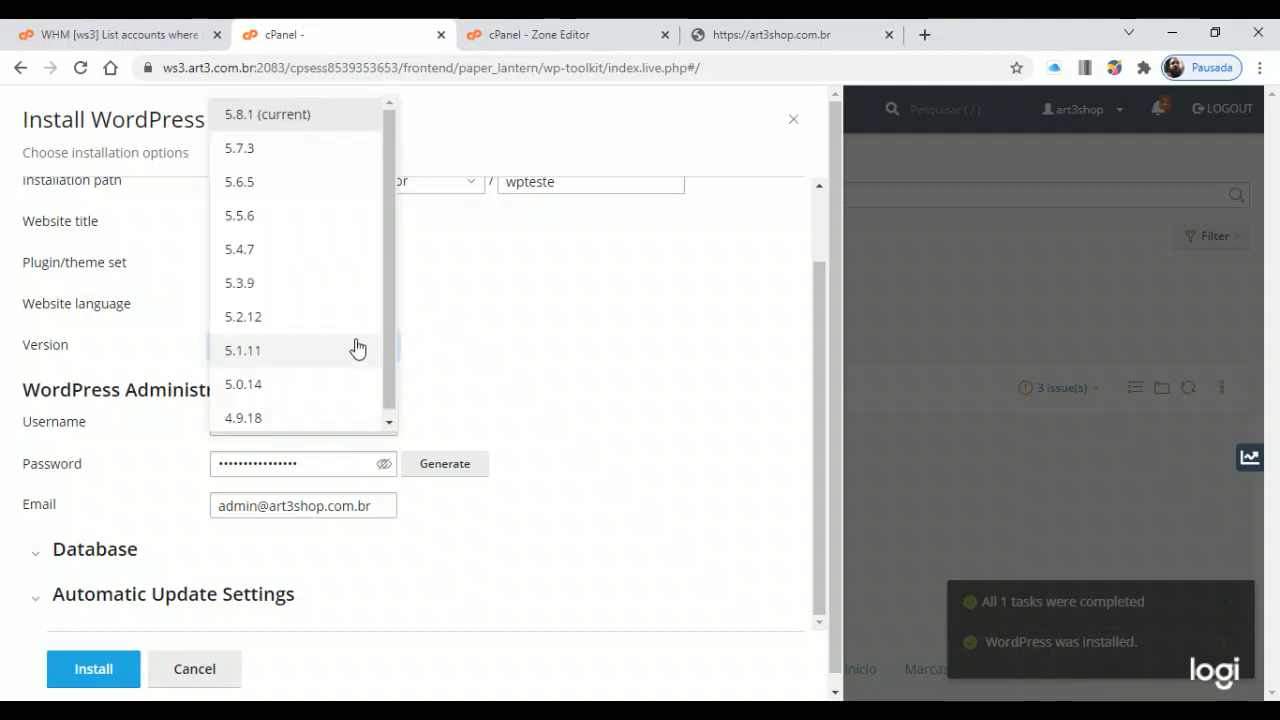
click(279, 116)
scroll(430, 392, down, 1)
click(551, 375)
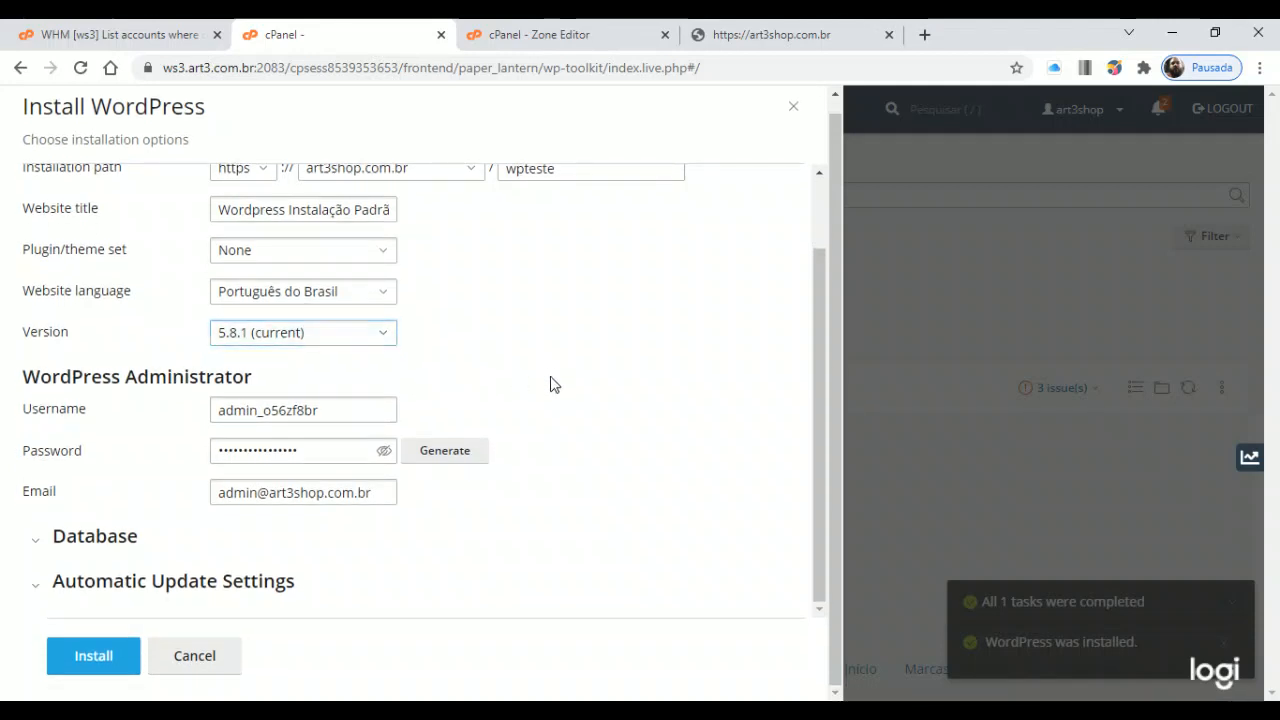
Replace the generated administrator username with a new username
click(345, 411)
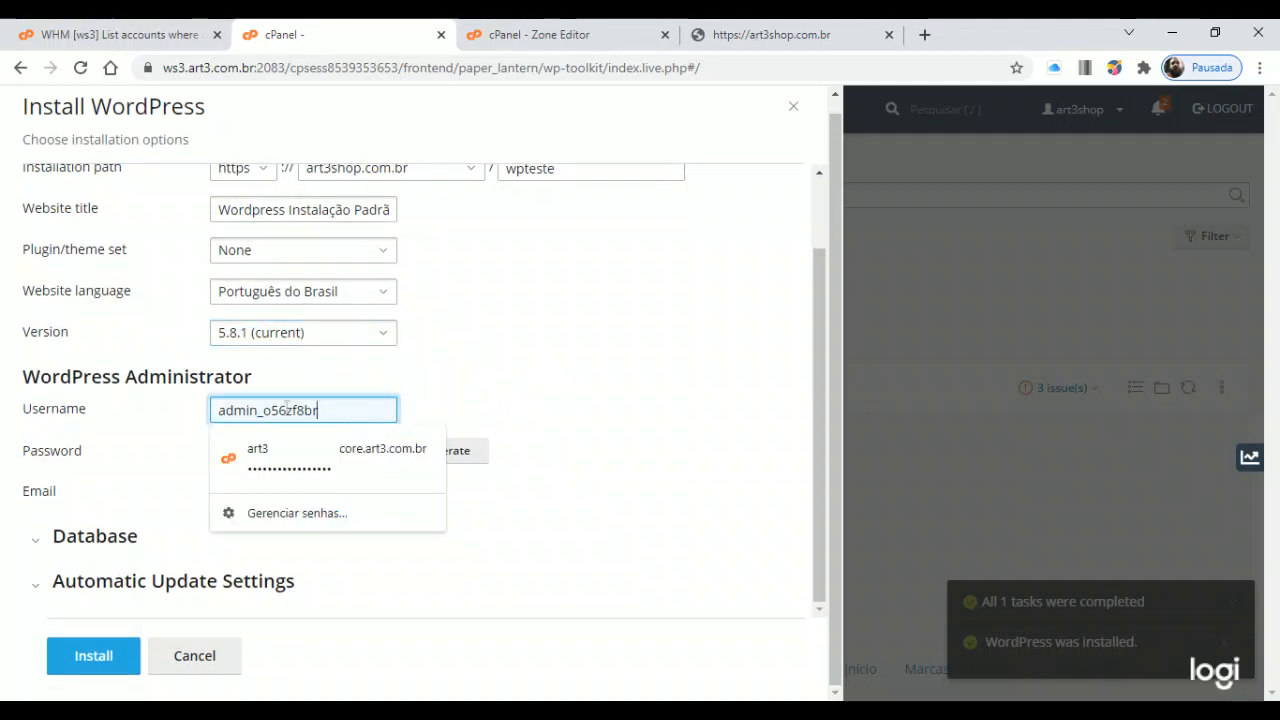
double_click(287, 408)
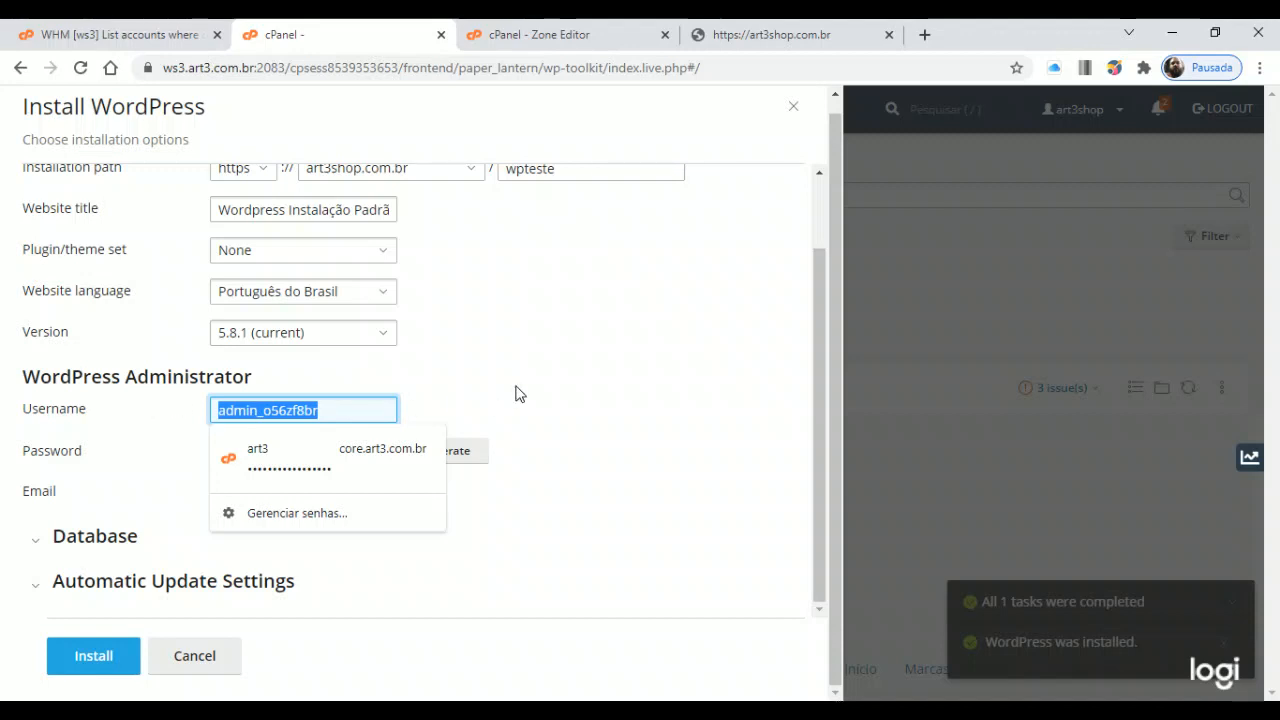
text(adm)
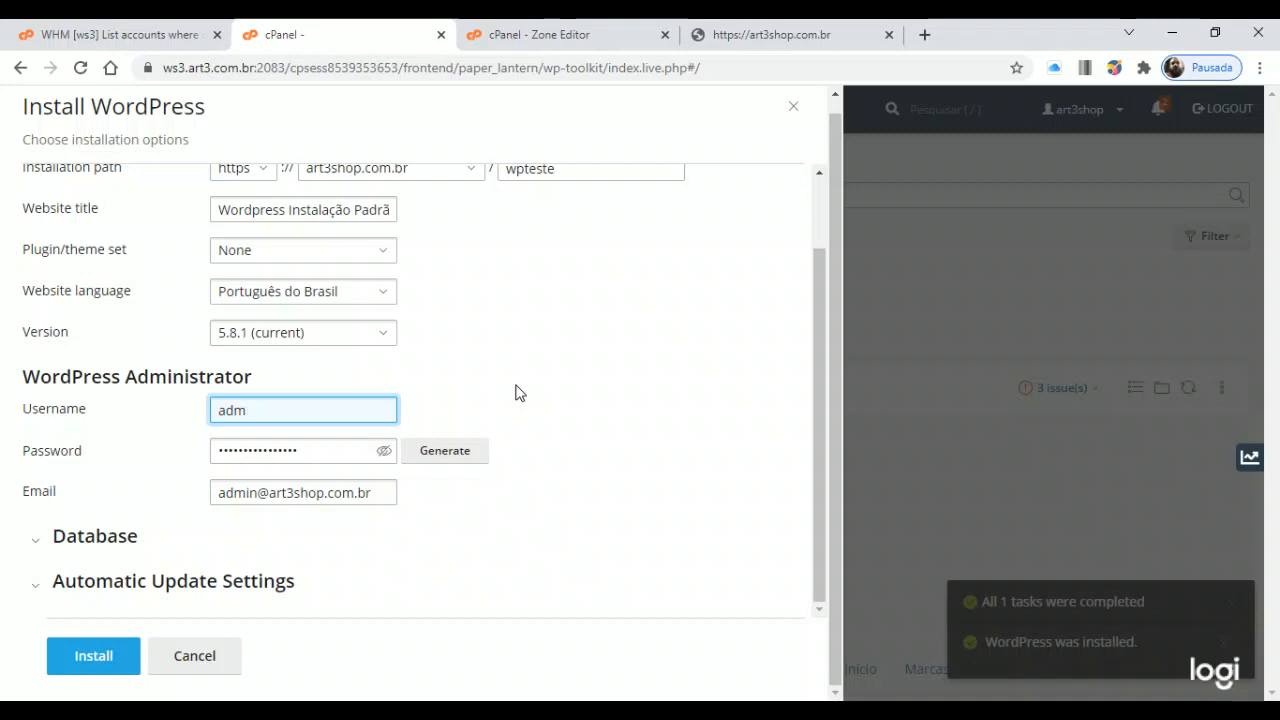
key(BackSpace)
key(BackSpace)
key(BackSpace)
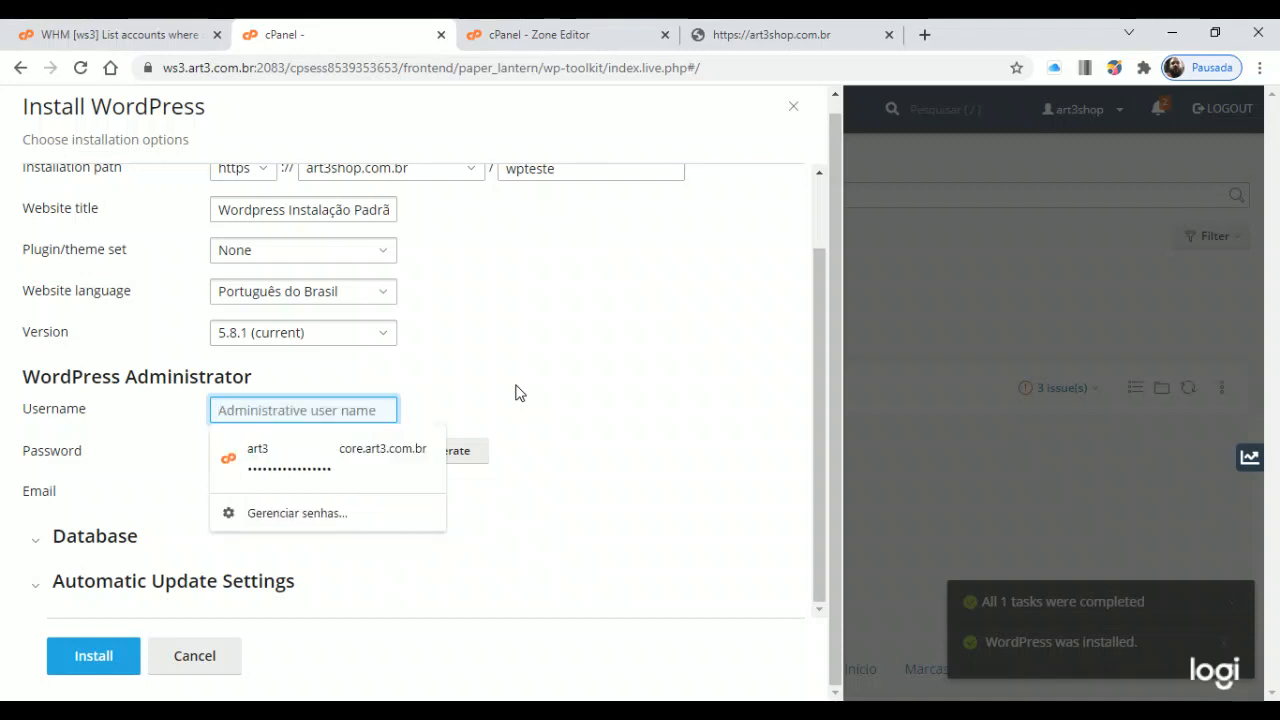
text(seuusua)
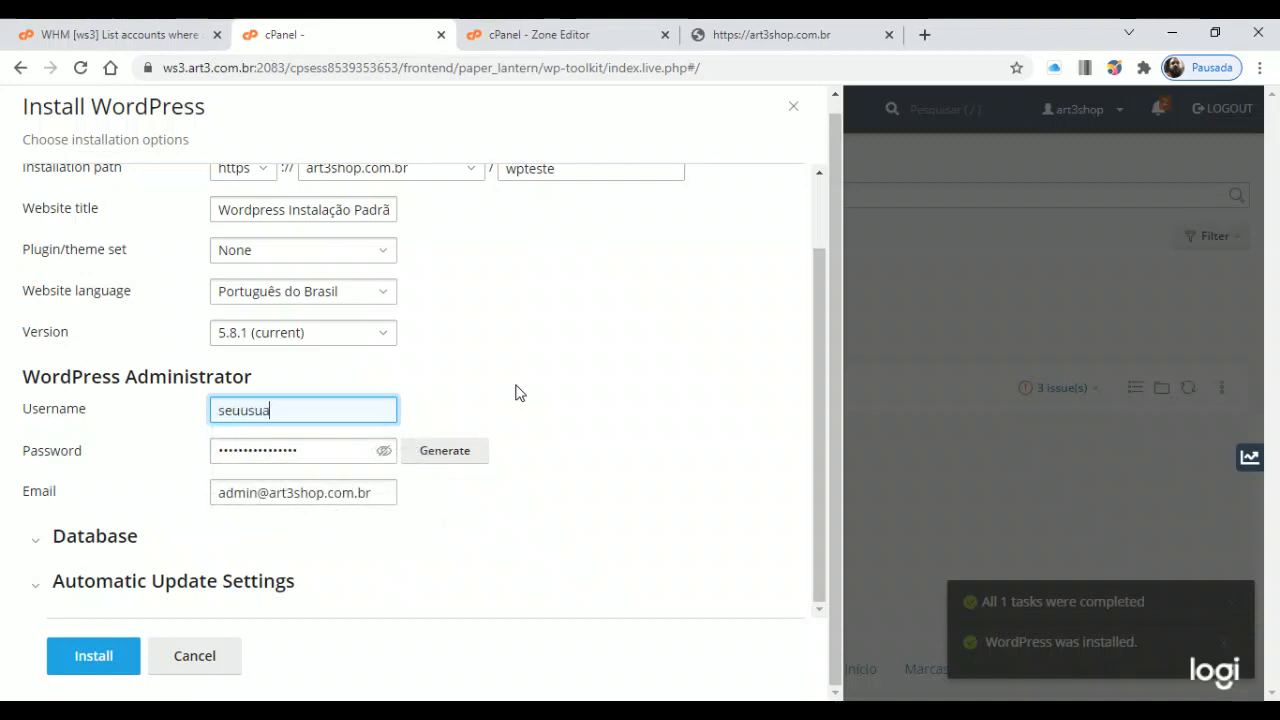
text(rio)
key(BackSpace)
key(BackSpace)
key(BackSpace)
key(BackSpace)
key(BackSpace)
key(BackSpace)
key(BackSpace)
key(BackSpace)
text(admin_assj2)
key(BackSpace)
key(BackSpace)
key(BackSpace)
text(uejh7art3s838)
key(BackSpace)
key(BackSpace)
key(BackSpace)
key(BackSpace)
key(BackSpace)
key(BackSpace)
key(BackSpace)
key(BackSpace)
key(BackSpace)
key(BackSpace)
key(BackSpace)
key(BackSpace)
key(BackSpace)
text(admi)
double_click(299, 410)
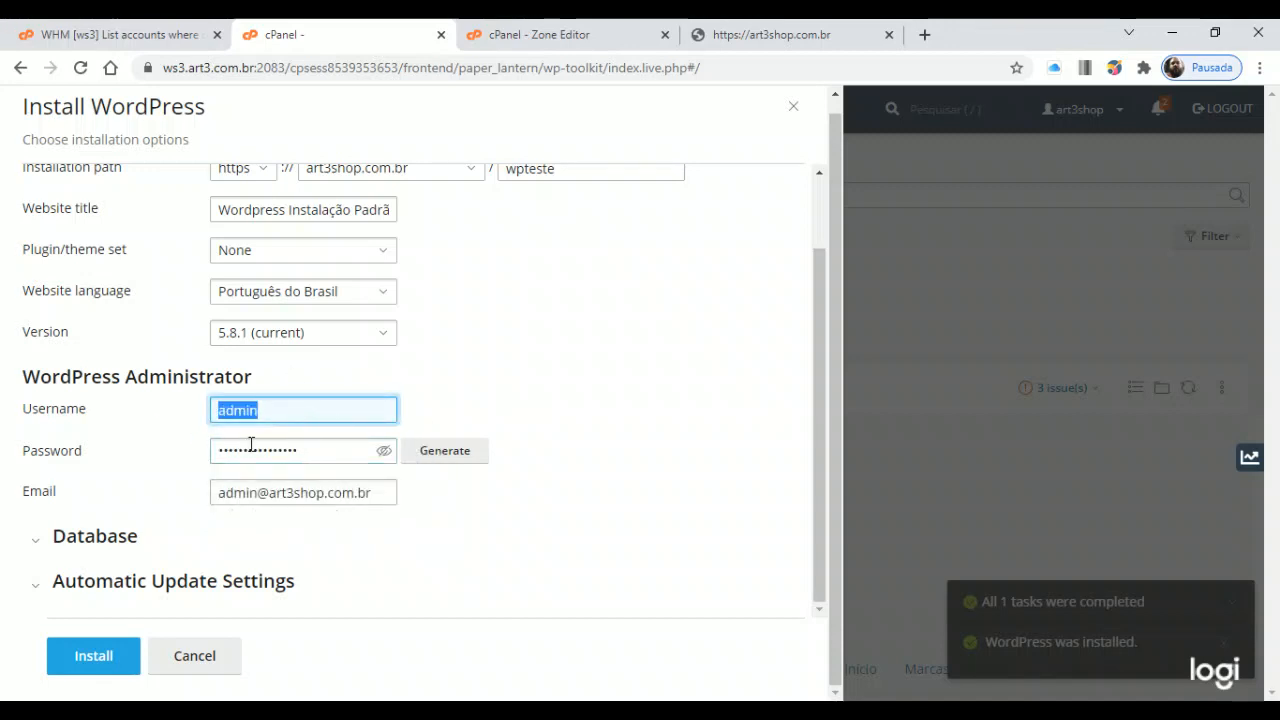
drag(279, 407, 74, 430)
text(uolteste)
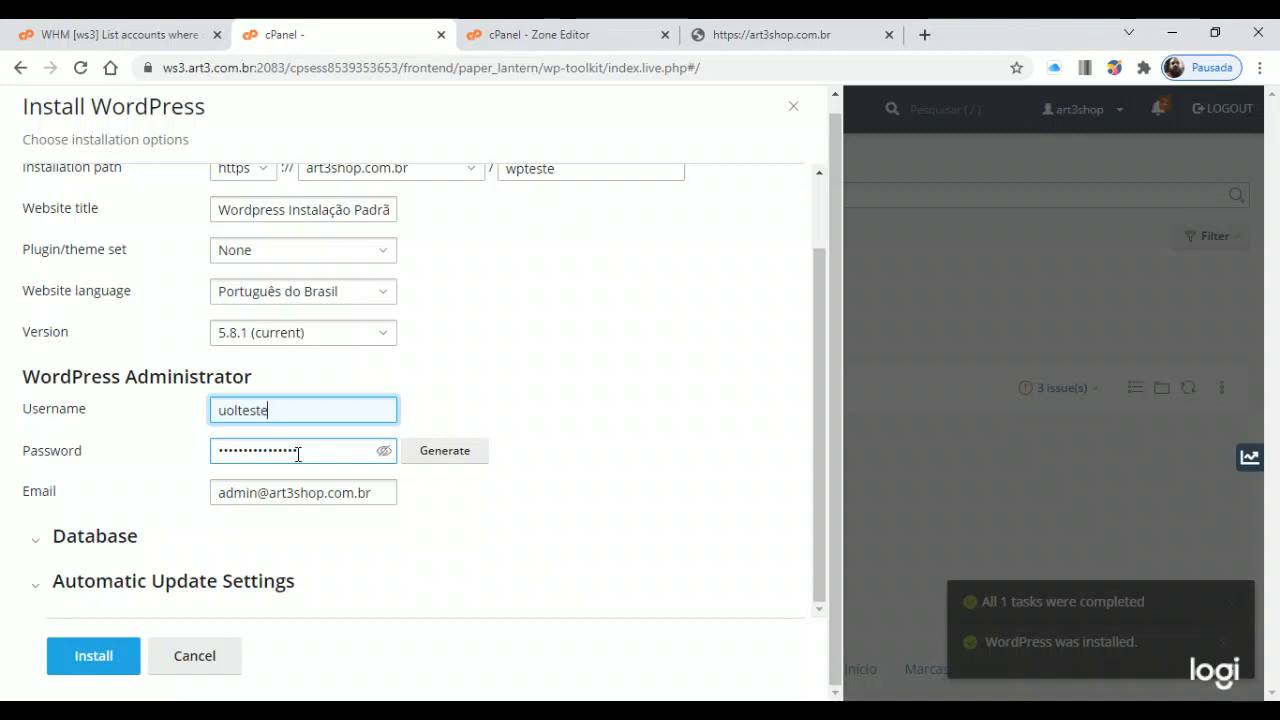
key(BackSpace)
key(BackSpace)
key(BackSpace)
key(BackSpace)
key(BackSpace)
key(BackSpace)
key(BackSpace)
key(BackSpace)
text(art3s)
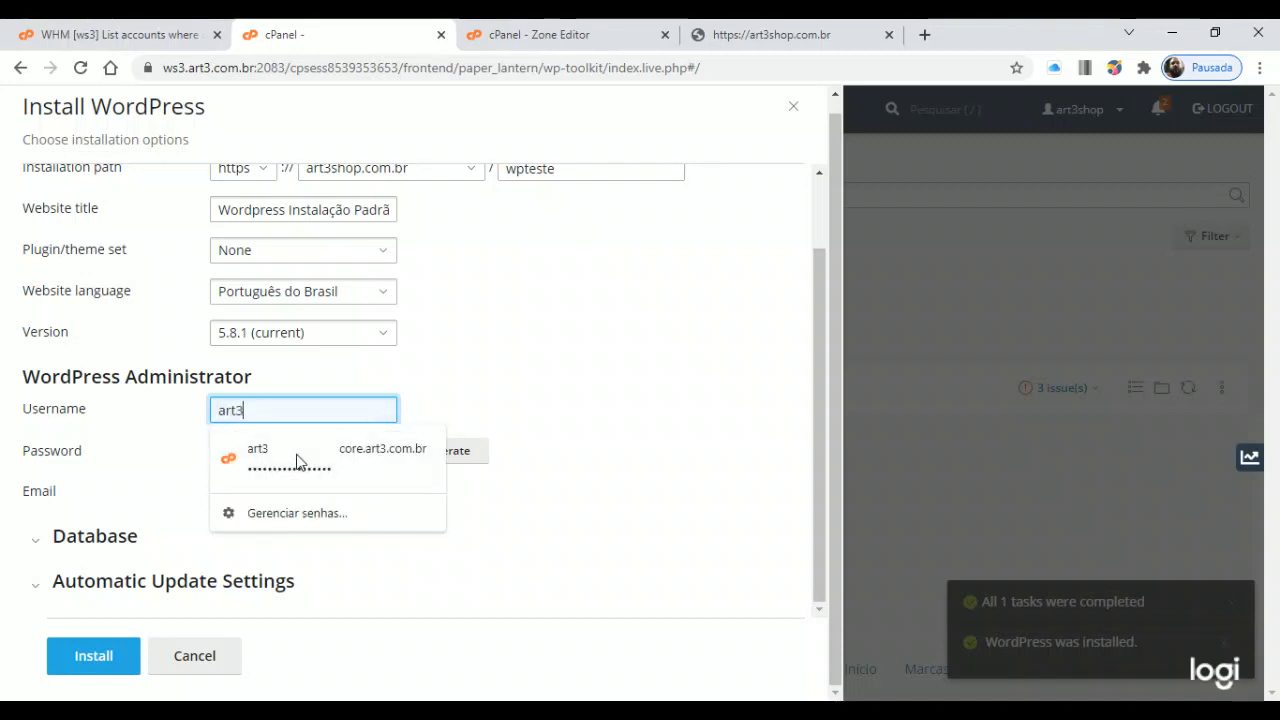
key(BackSpace)
text(teste)
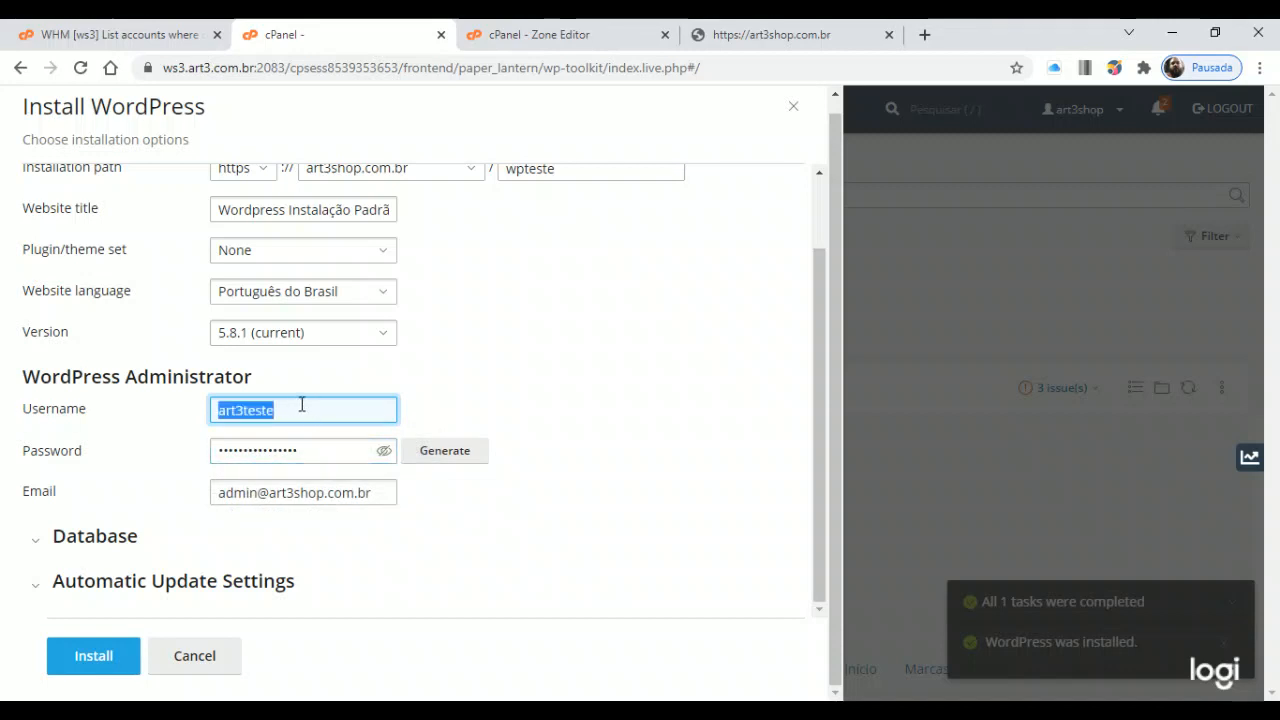
click(310, 412)
Generate a new random admin password and reveal it
click(321, 451)
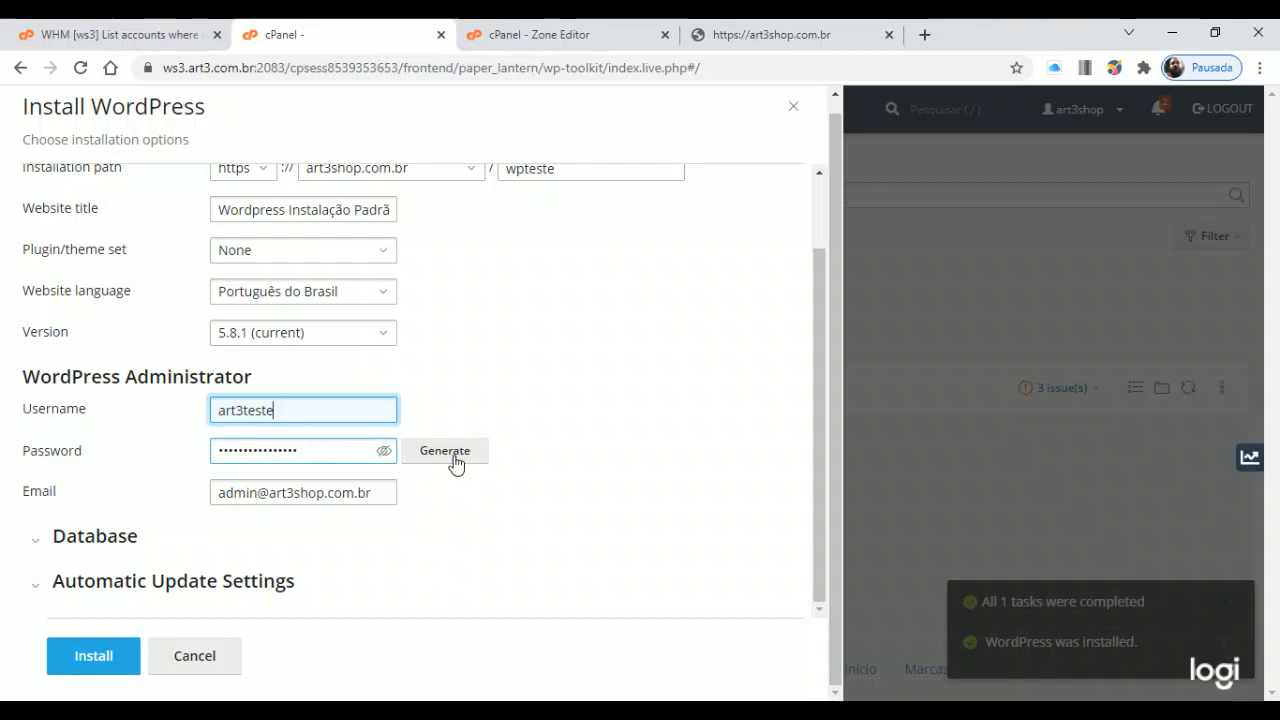
drag(311, 449, 133, 443)
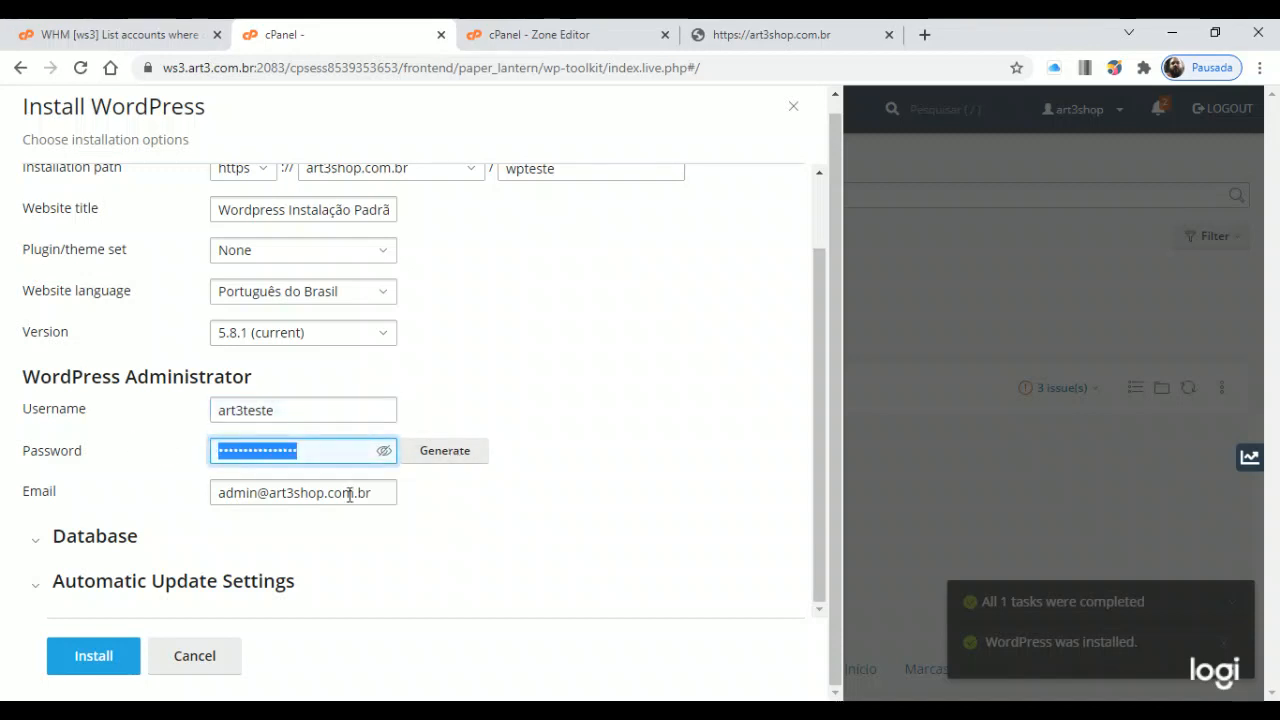
click(445, 458)
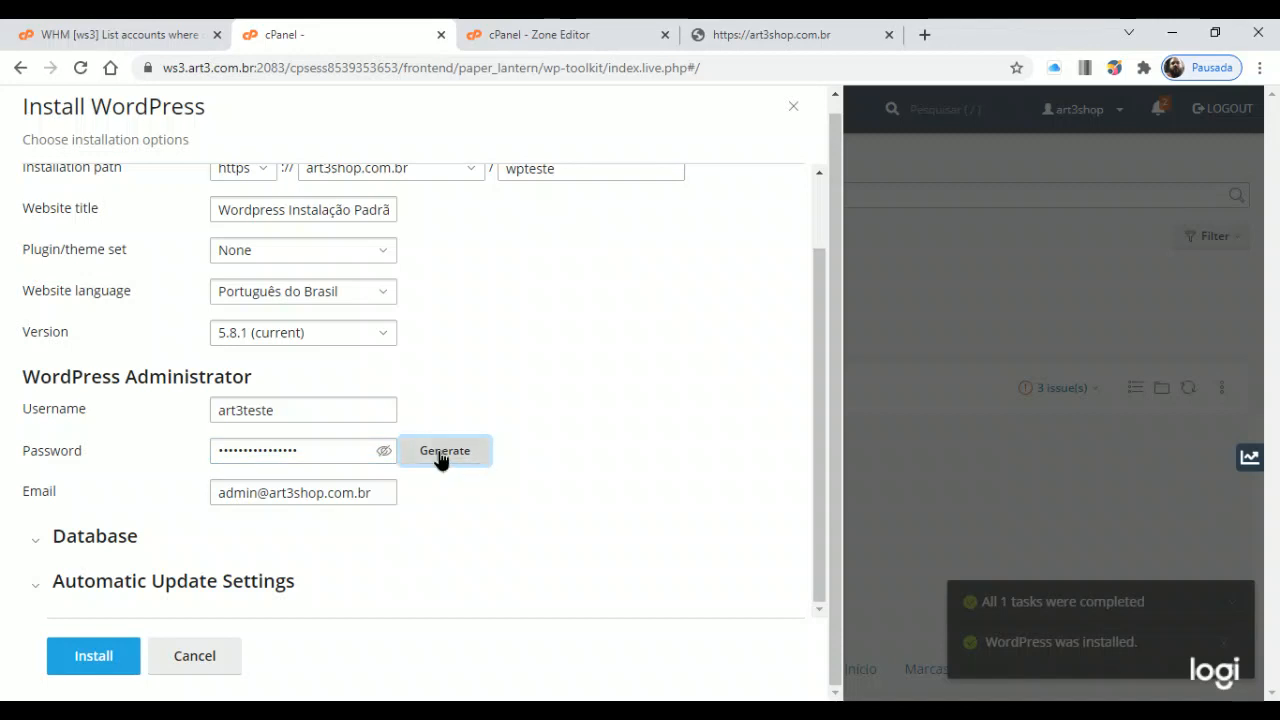
click(384, 452)
Regenerate the admin password several times, then mask it again
click(451, 463)
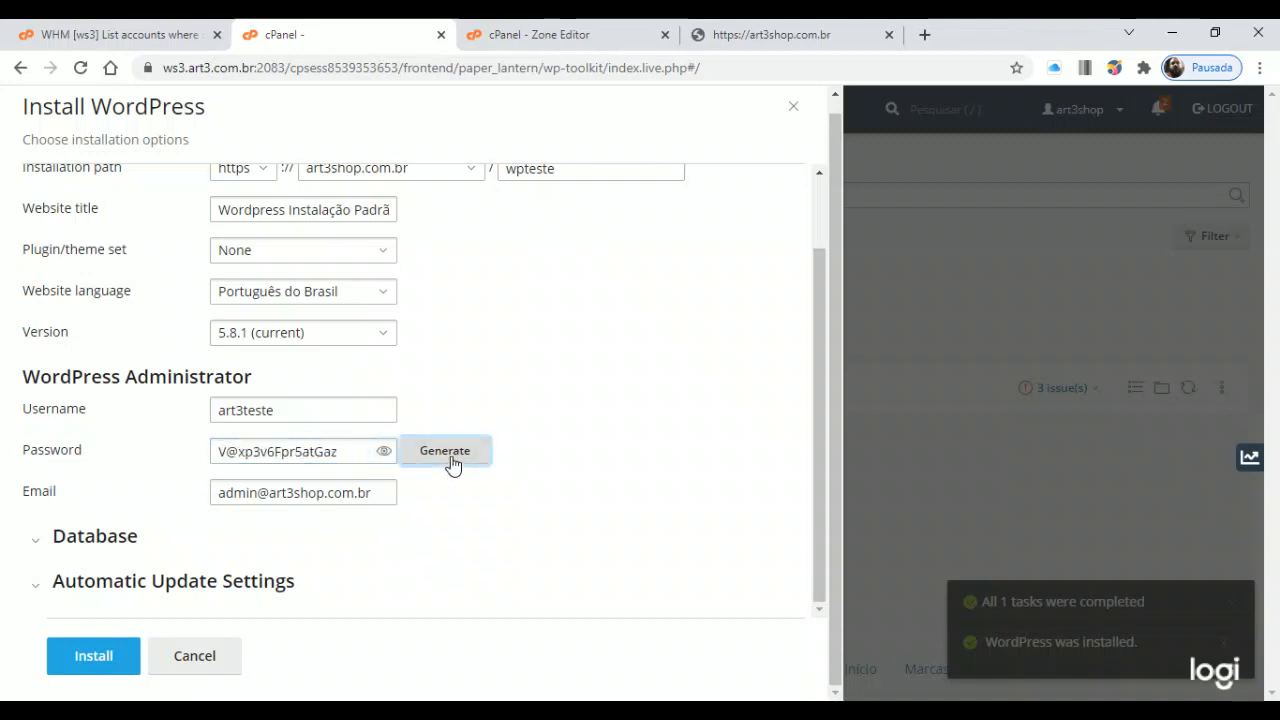
click(447, 461)
click(446, 461)
click(446, 462)
click(440, 462)
click(437, 462)
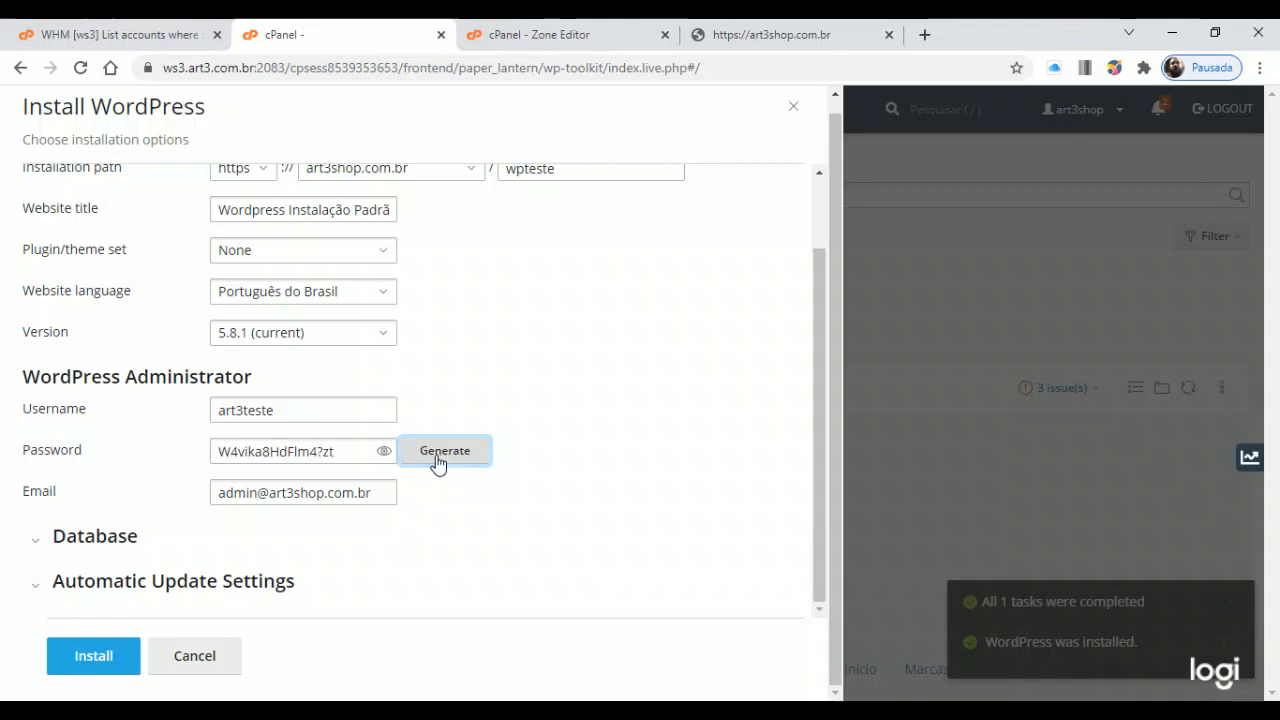
drag(346, 451, 86, 460)
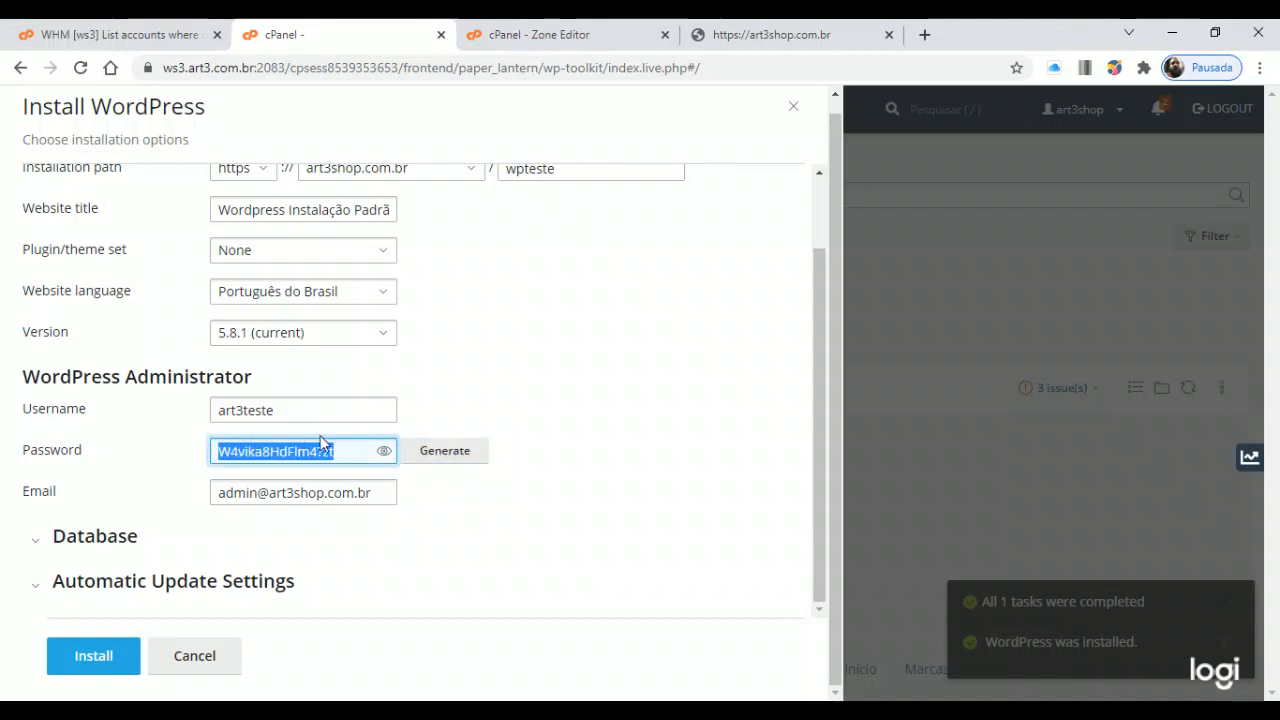
click(384, 451)
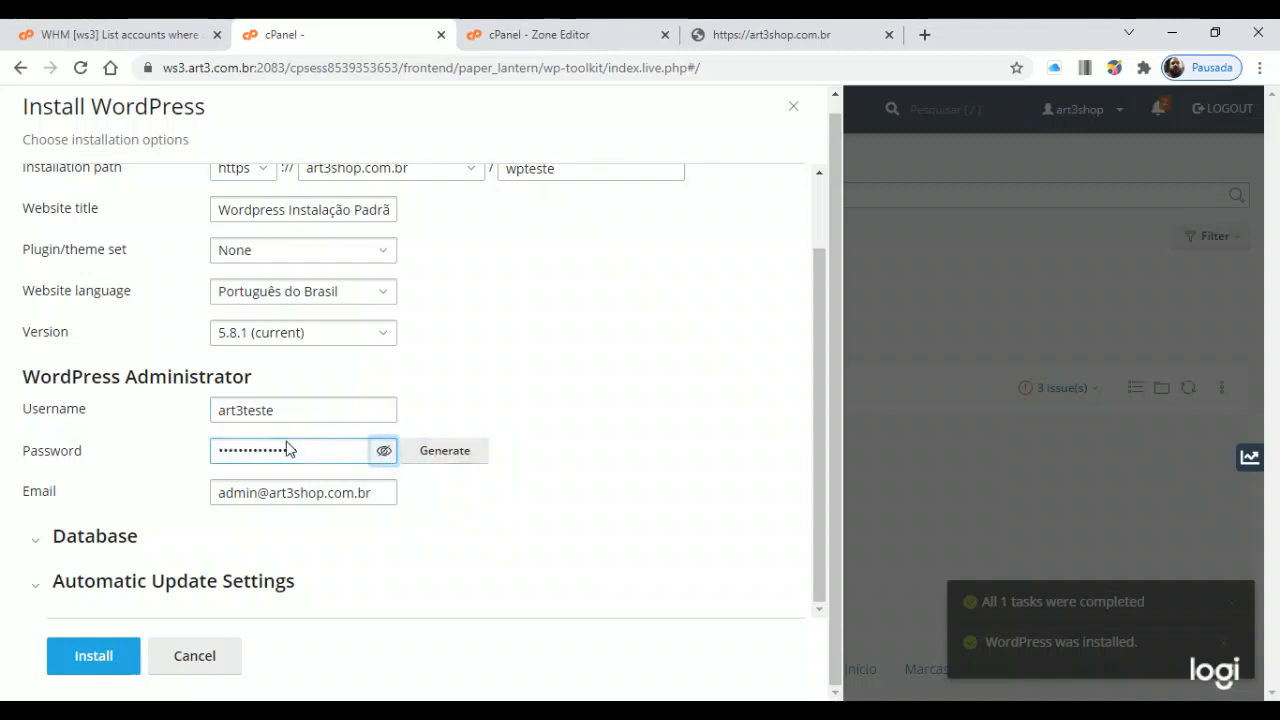
Leave the admin email unchanged and dismiss the calendar reminder notification
click(337, 492)
key(ctrl+a)
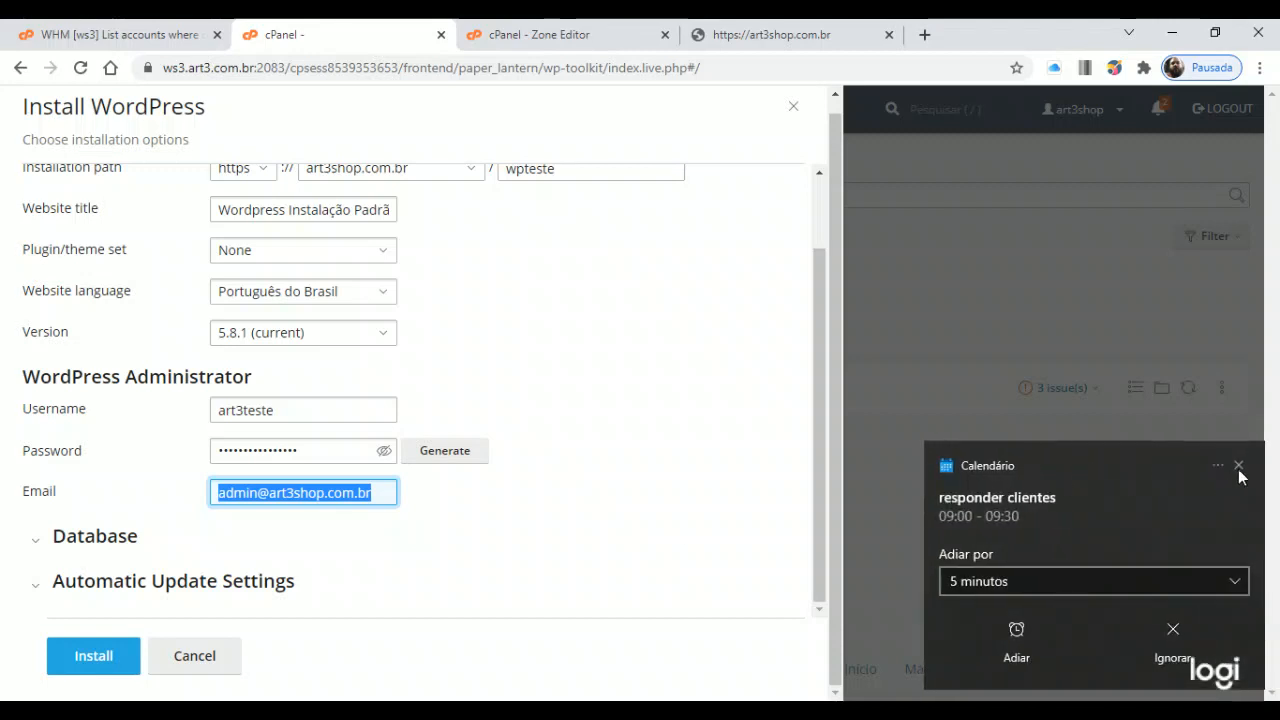
click(1239, 468)
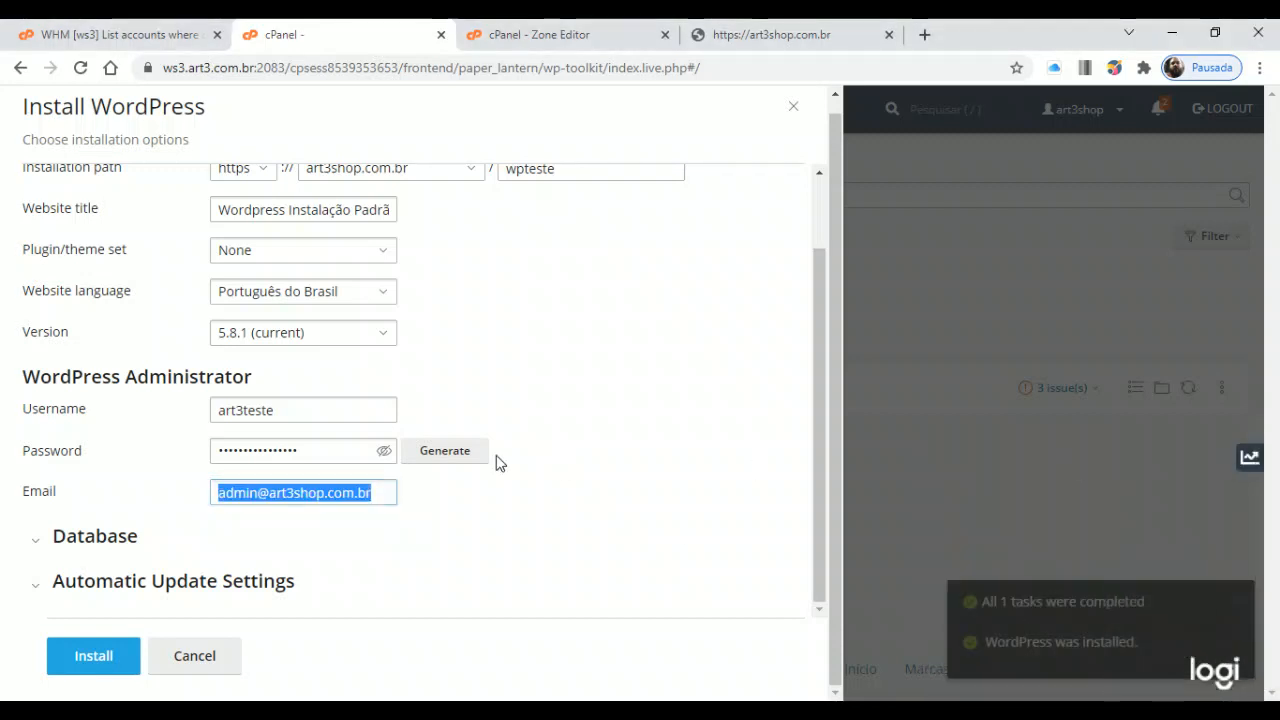
click(627, 406)
drag(821, 434, 820, 465)
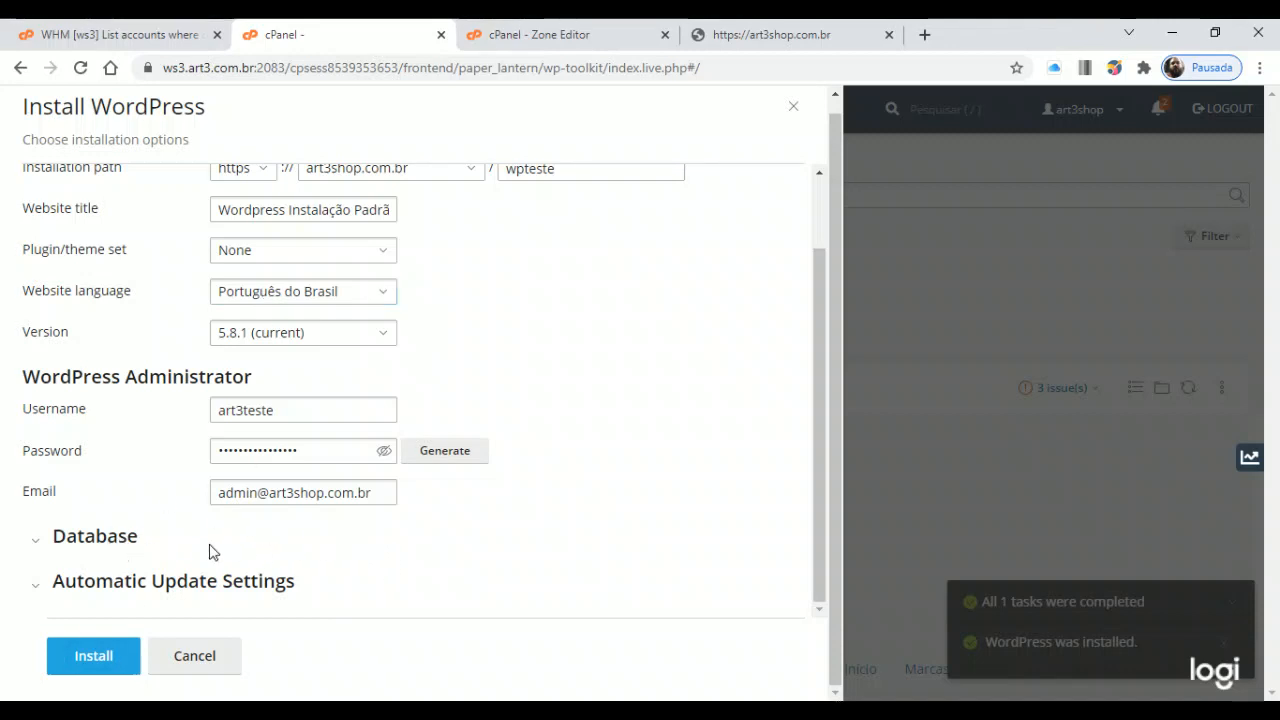
Expand the Database section to show database name art3shop_wp_gwxml and its user settings
click(109, 546)
scroll(489, 400, down, 2)
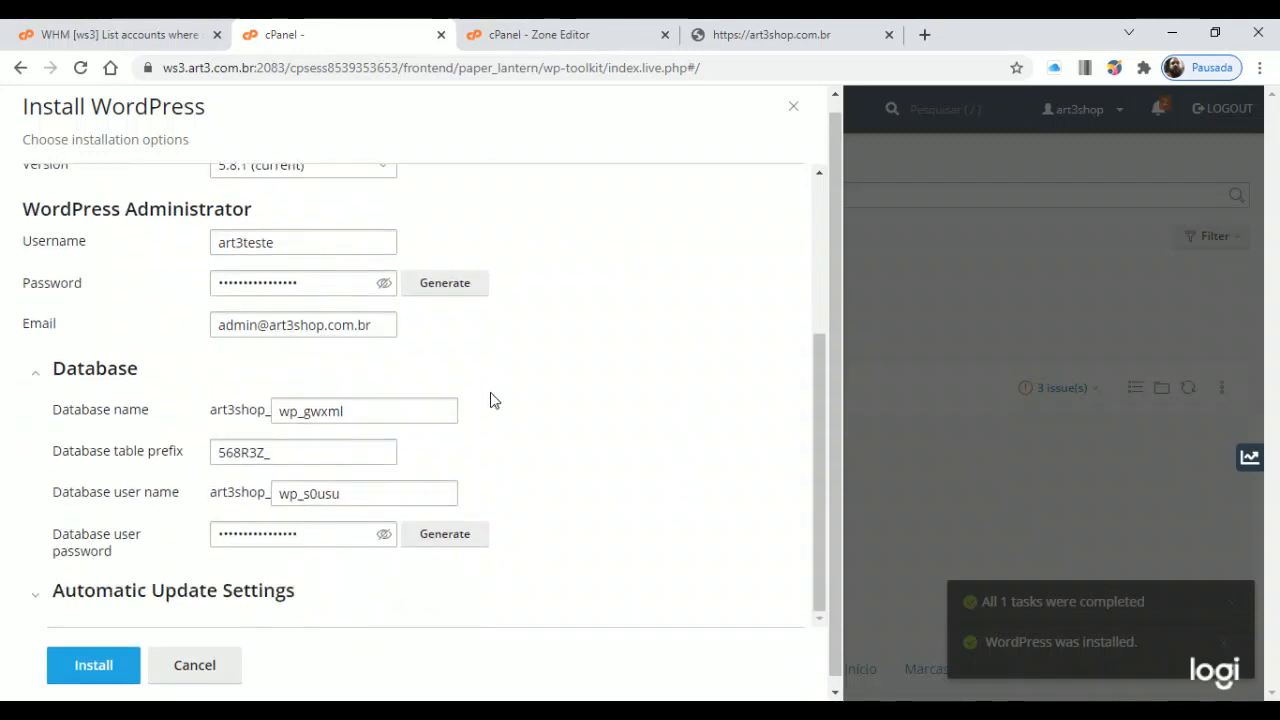
click(304, 418)
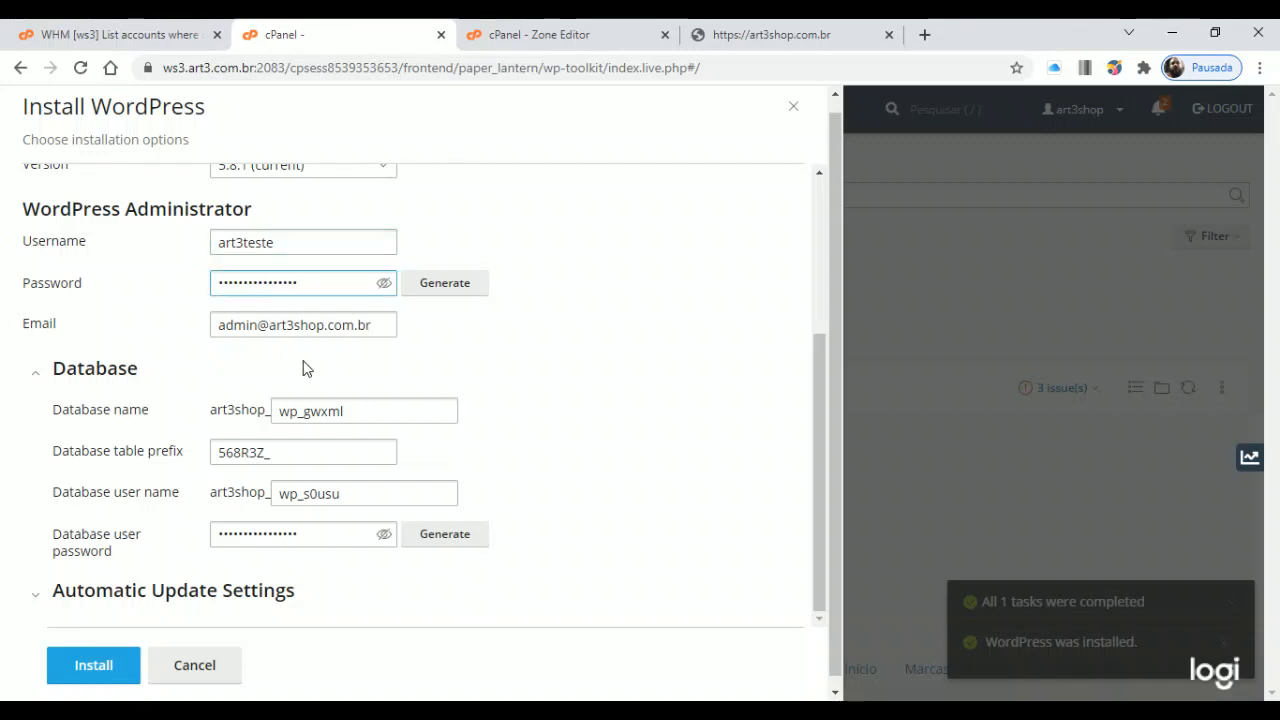
click(311, 411)
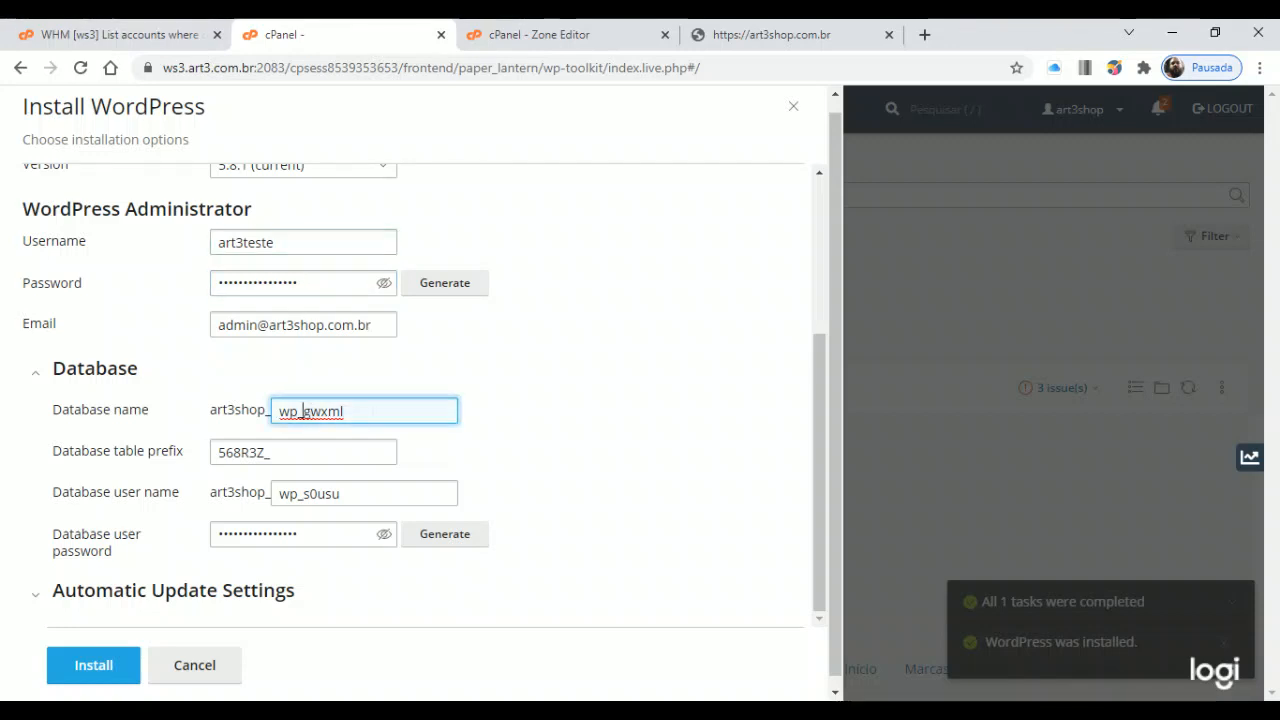
drag(304, 411, 381, 411)
Try replacing table prefix 568R3Z_ with wp, then undo to restore 568R3Z_
drag(283, 452, 132, 453)
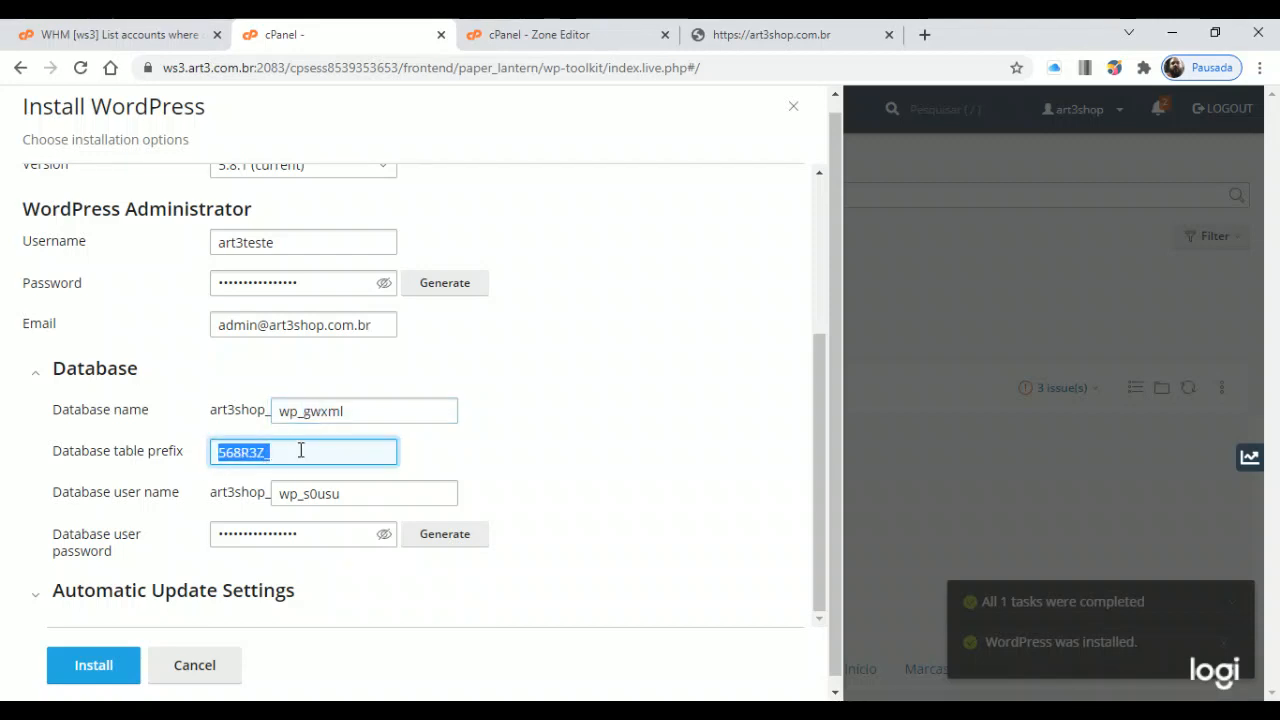
click(334, 450)
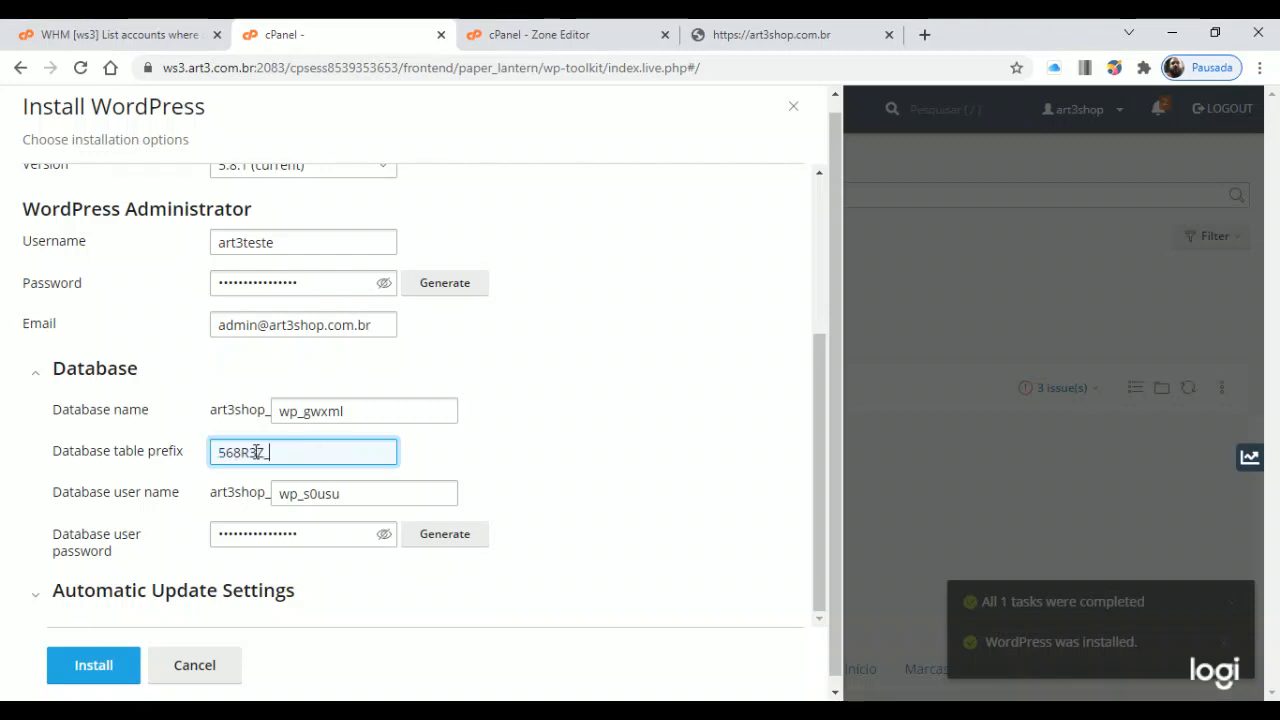
drag(264, 452, 175, 451)
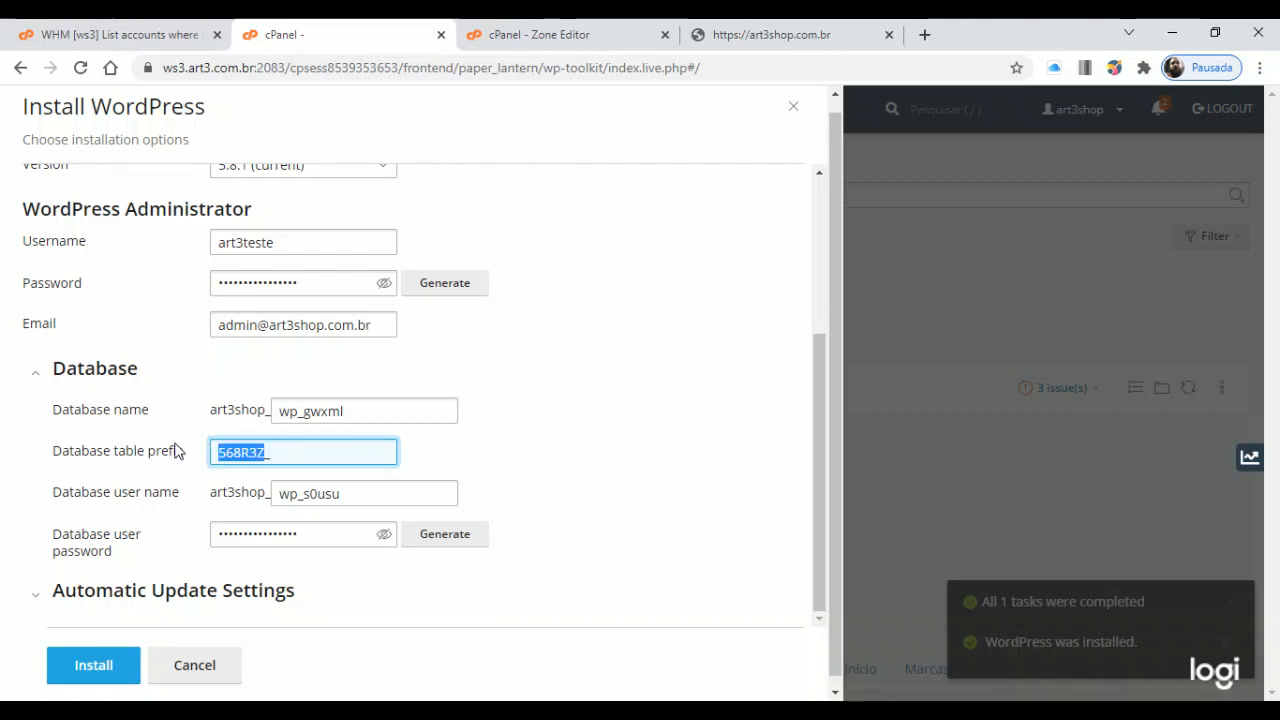
text(wp_)
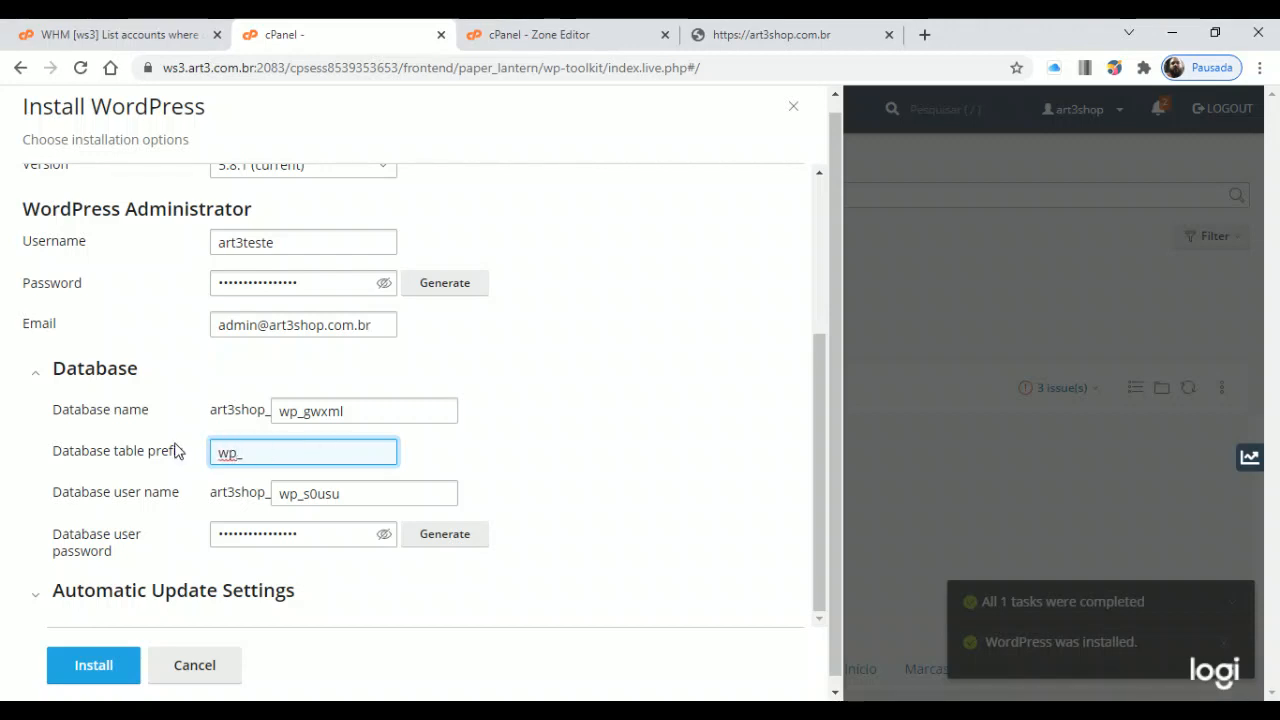
key(ctrl+z)
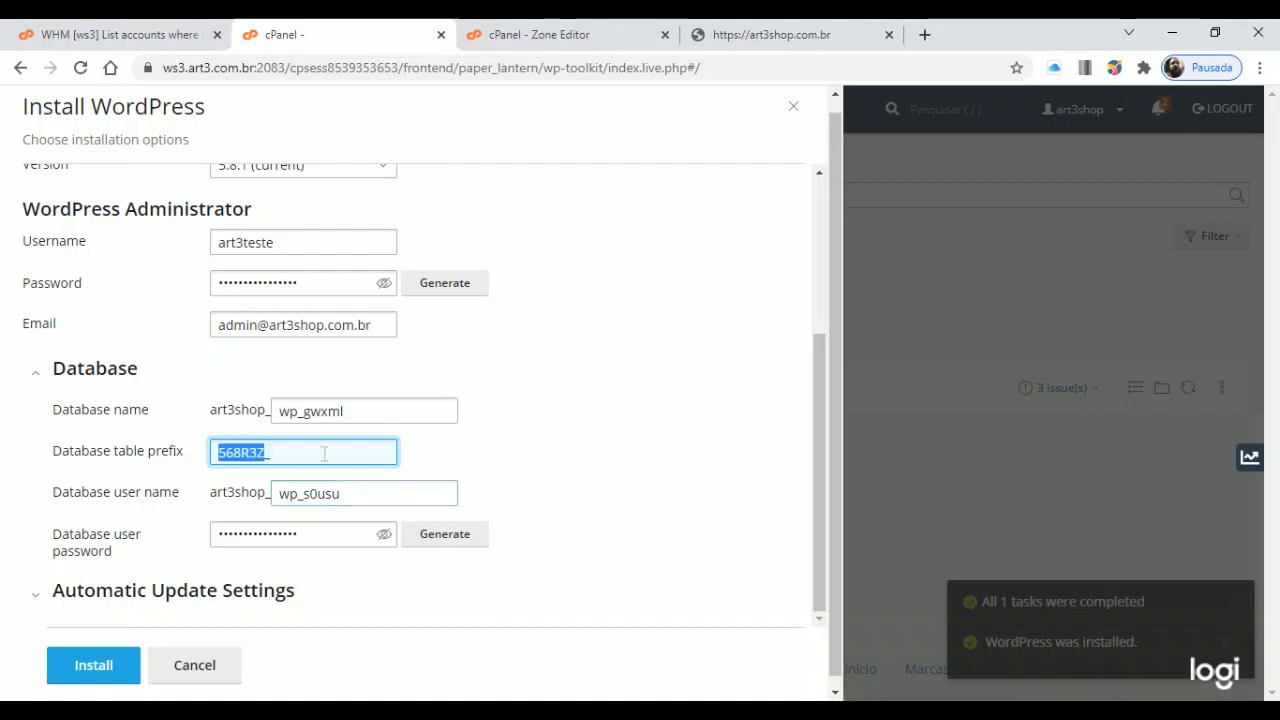
click(293, 453)
key(ctrl+a)
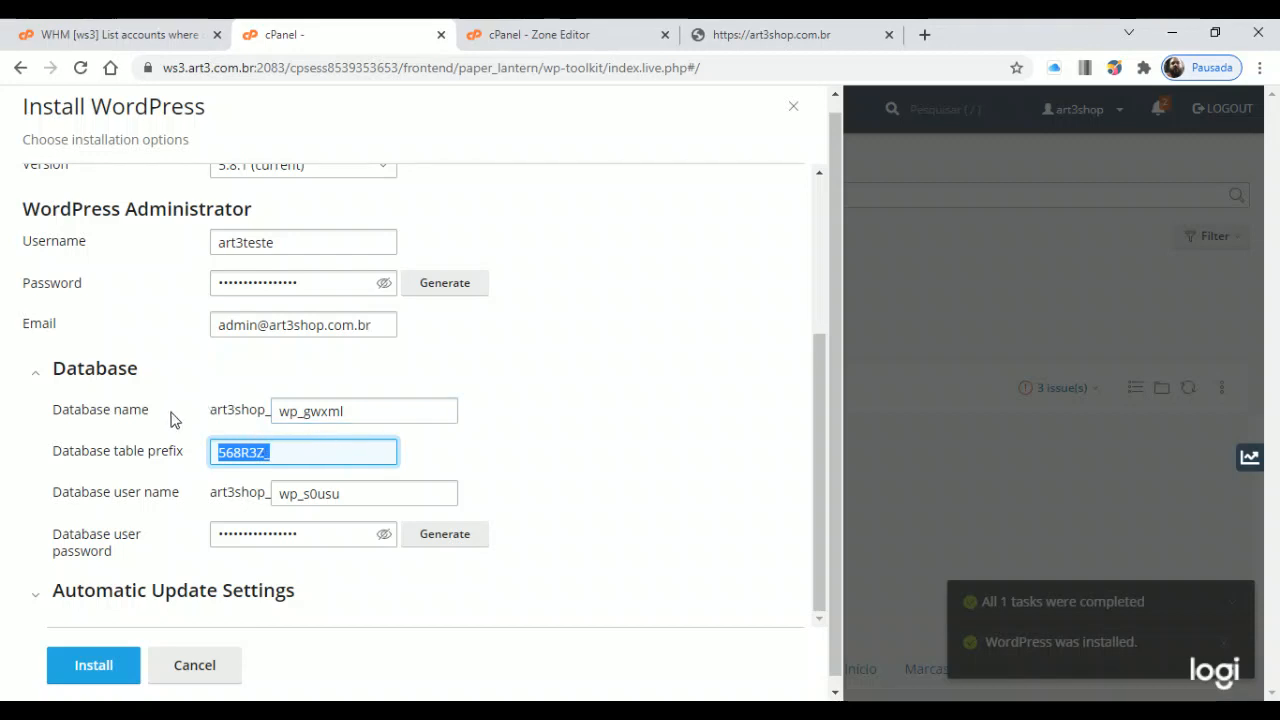
drag(304, 411, 344, 411)
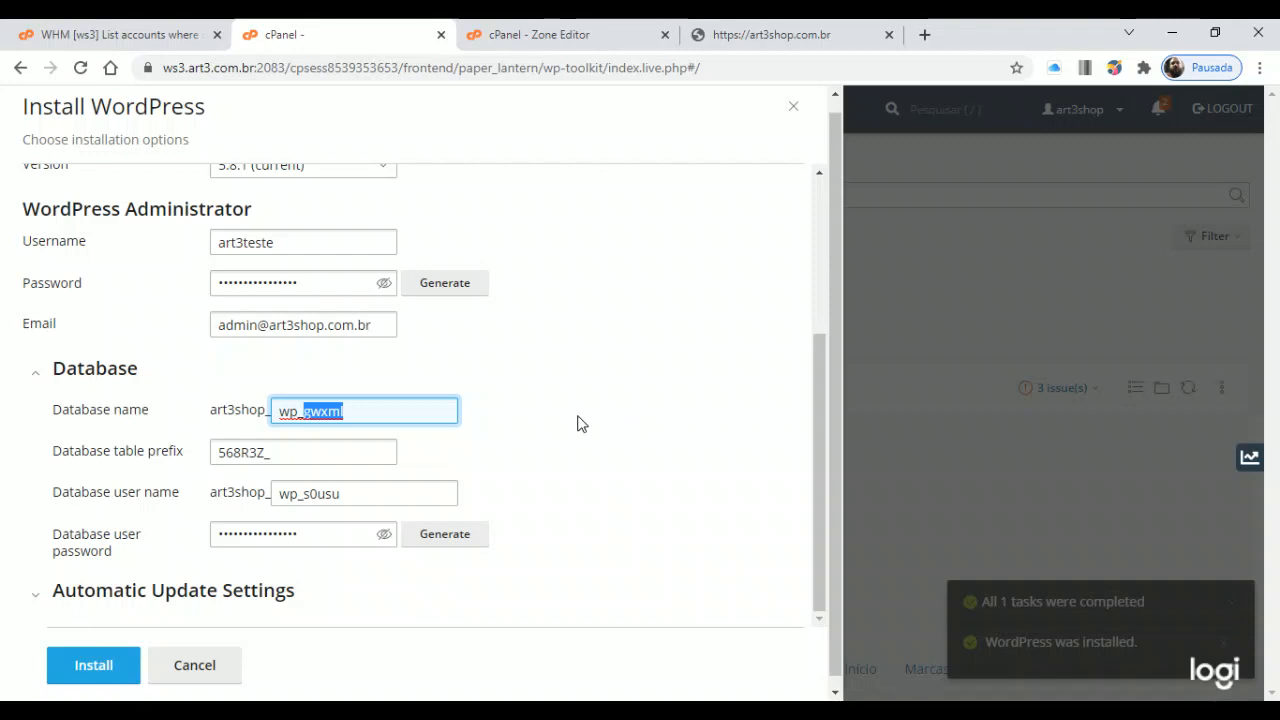
Change the database name suffix to wpteste, giving art3shop_wp_wpteste
text(siteteste)
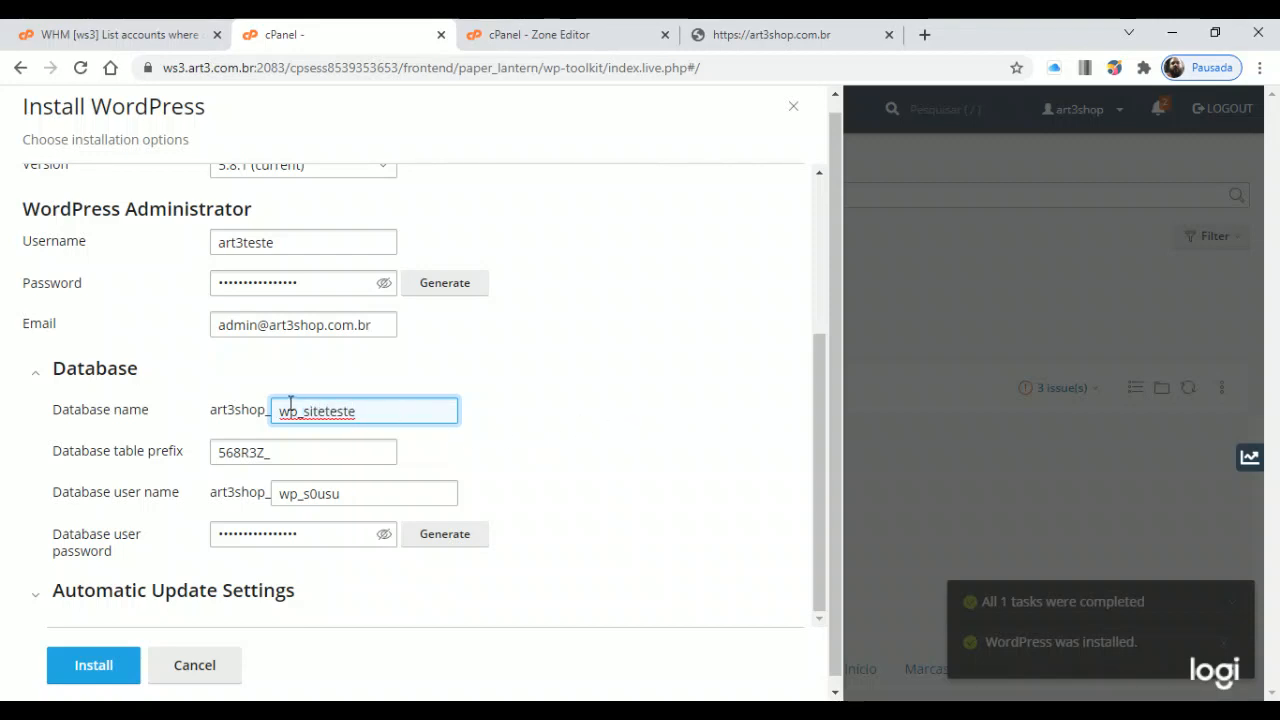
drag(303, 411, 412, 411)
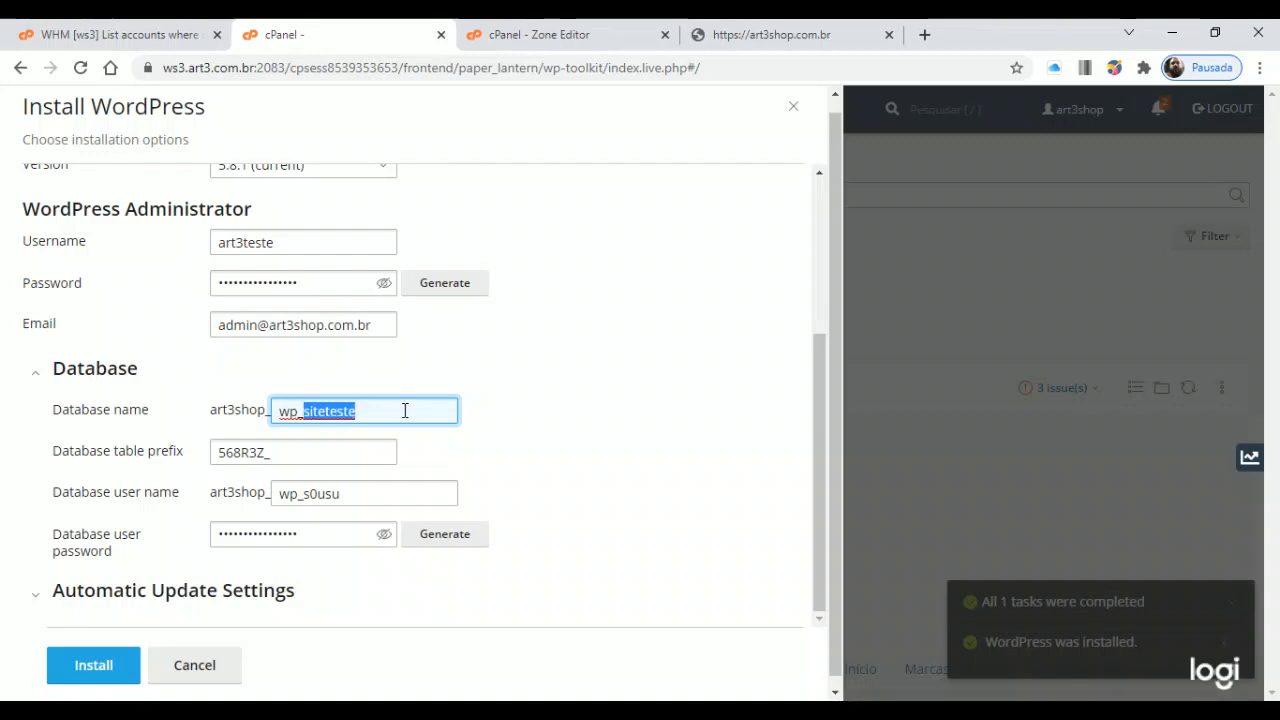
drag(305, 493, 363, 493)
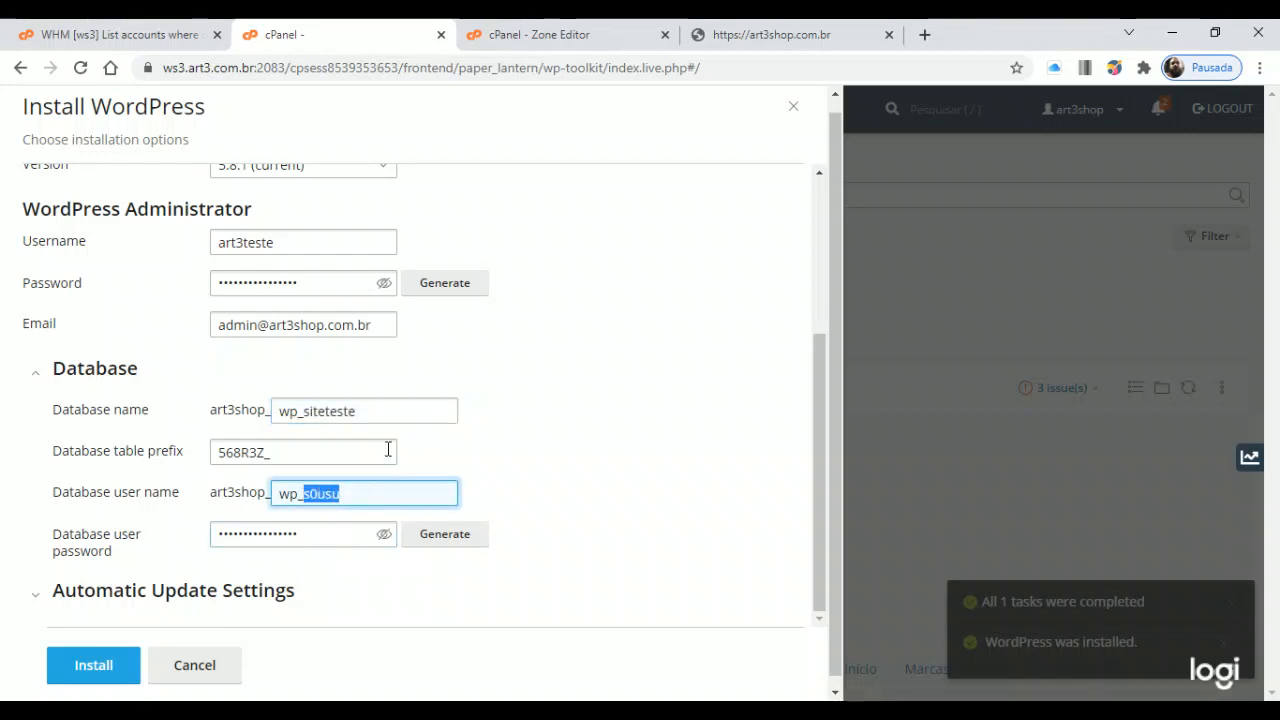
click(373, 411)
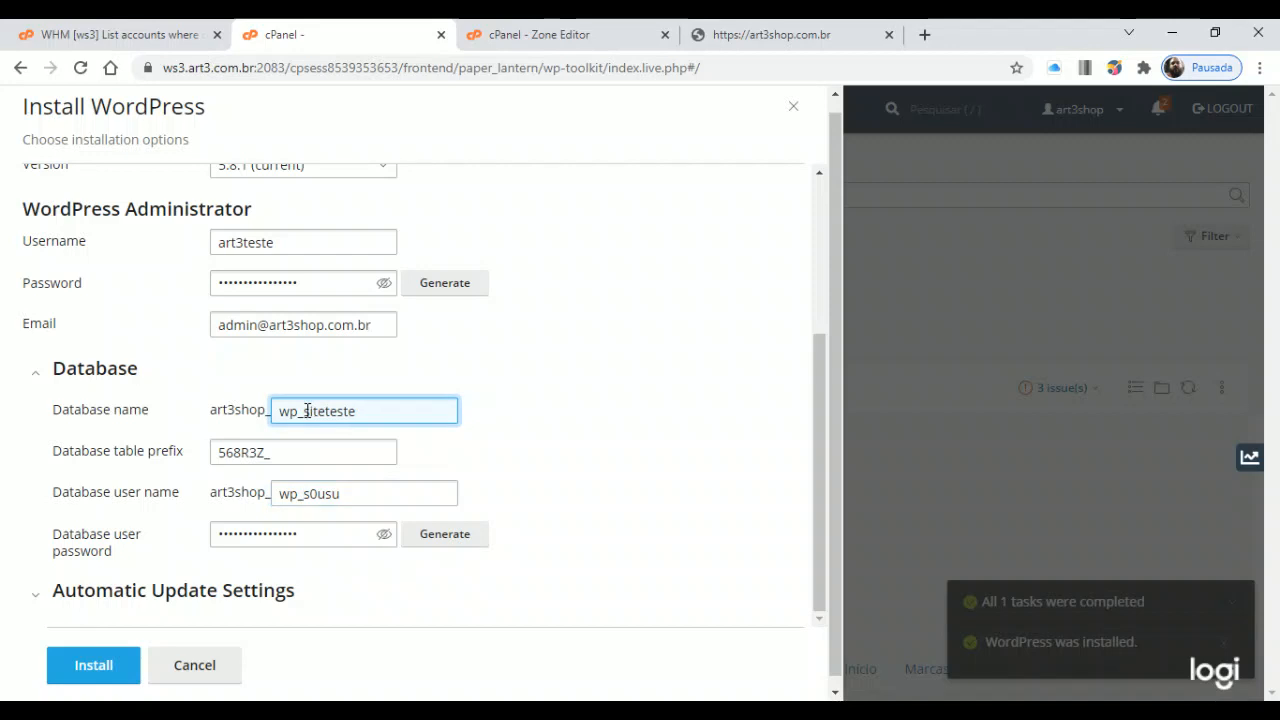
drag(303, 411, 407, 411)
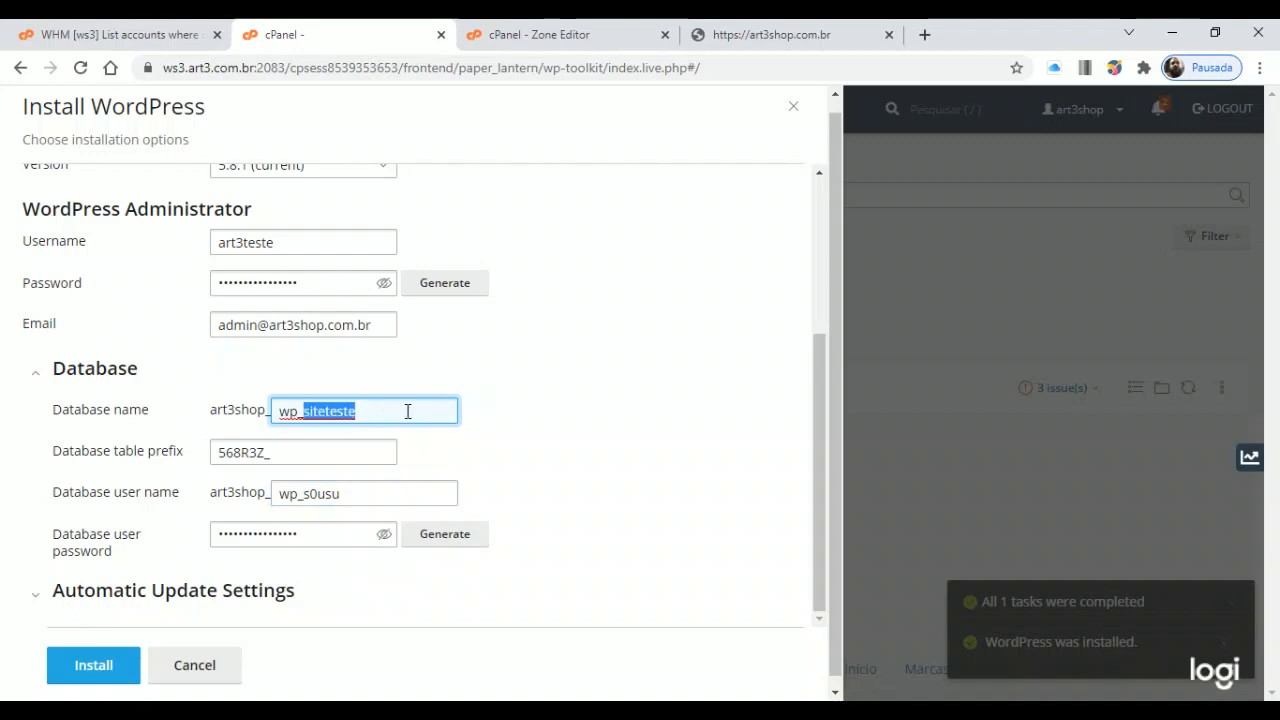
text(wpte)
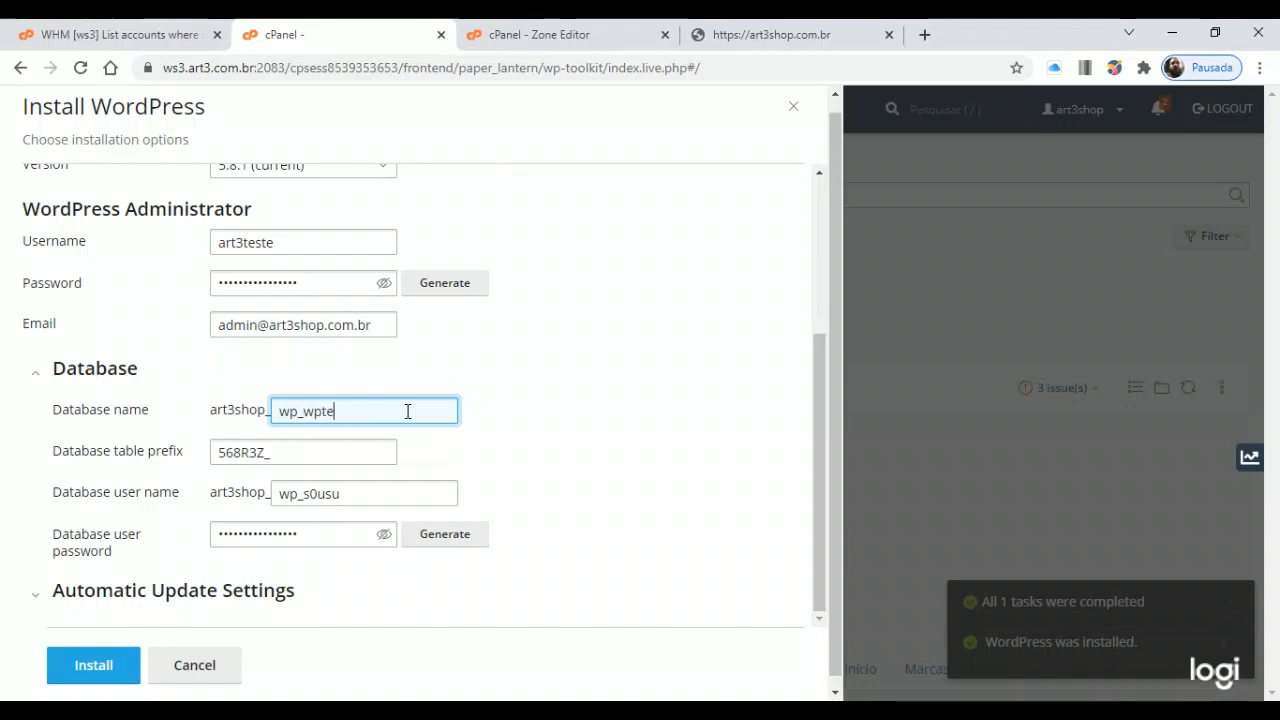
text(ste)
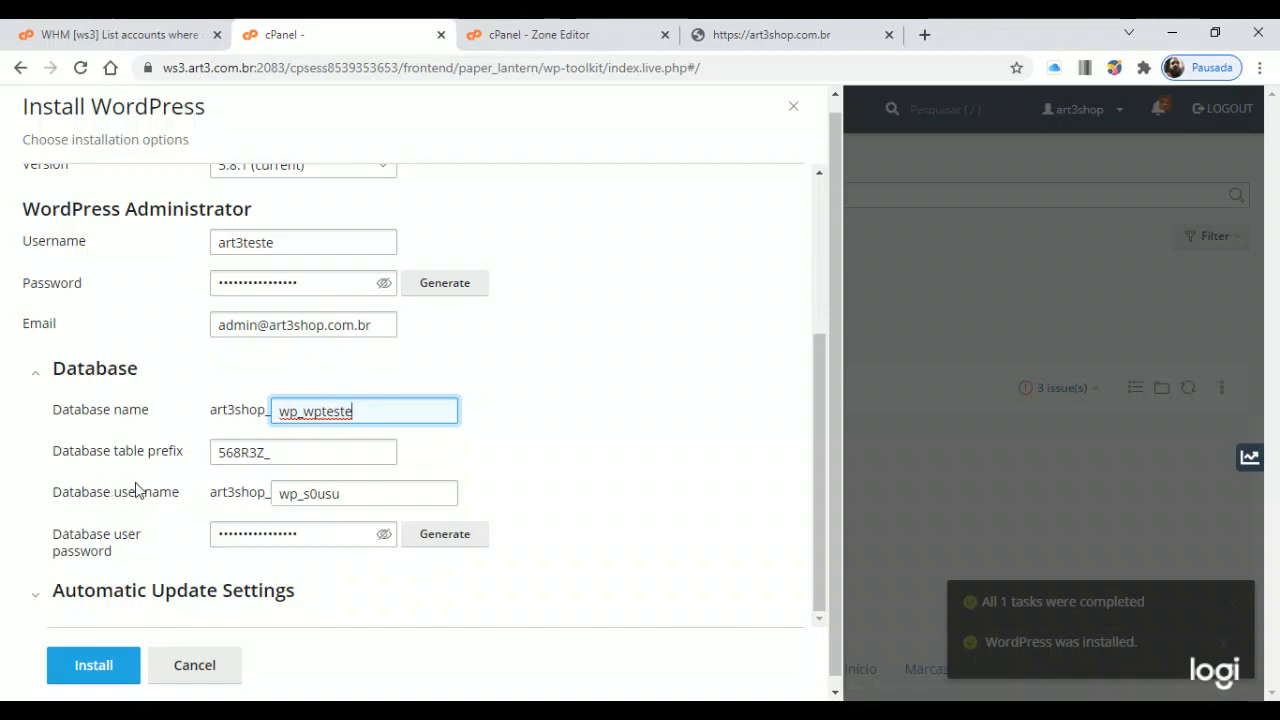
Replace the database user suffix s0usu with wptest
click(323, 499)
drag(302, 411, 426, 416)
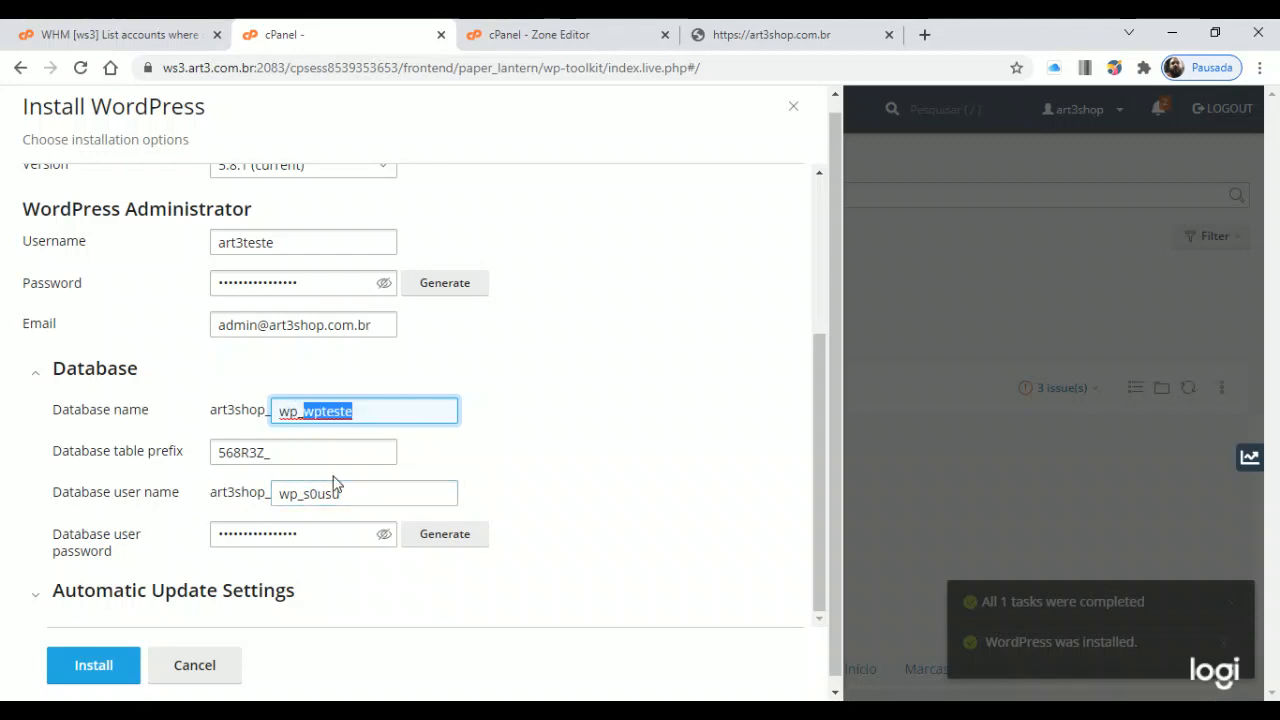
click(303, 494)
shift+click(428, 496)
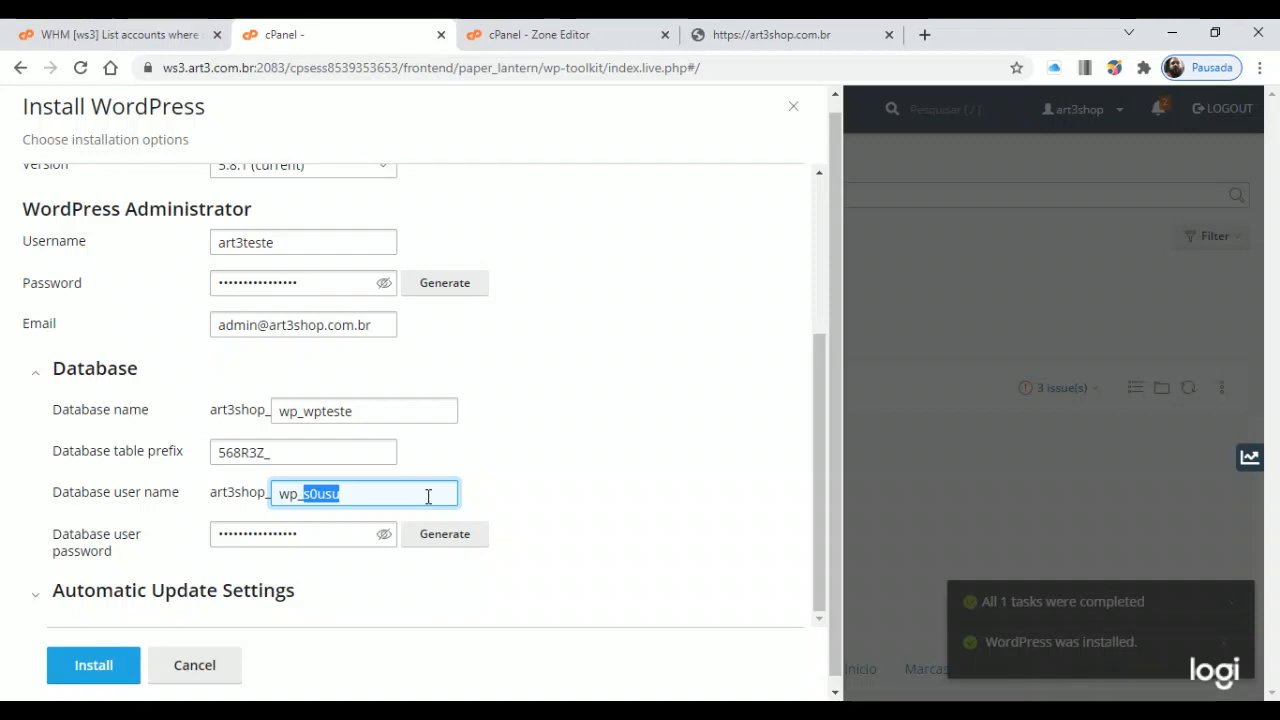
text(wpteste)
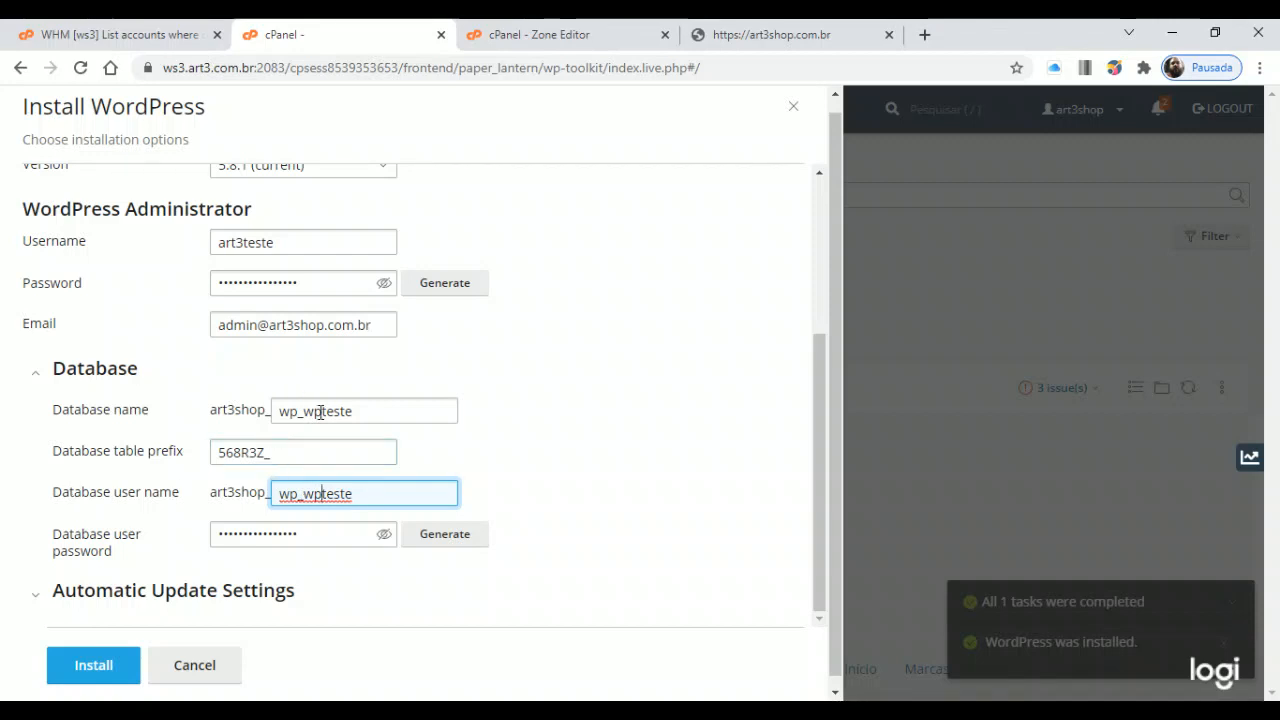
scroll(405, 445, down, 1)
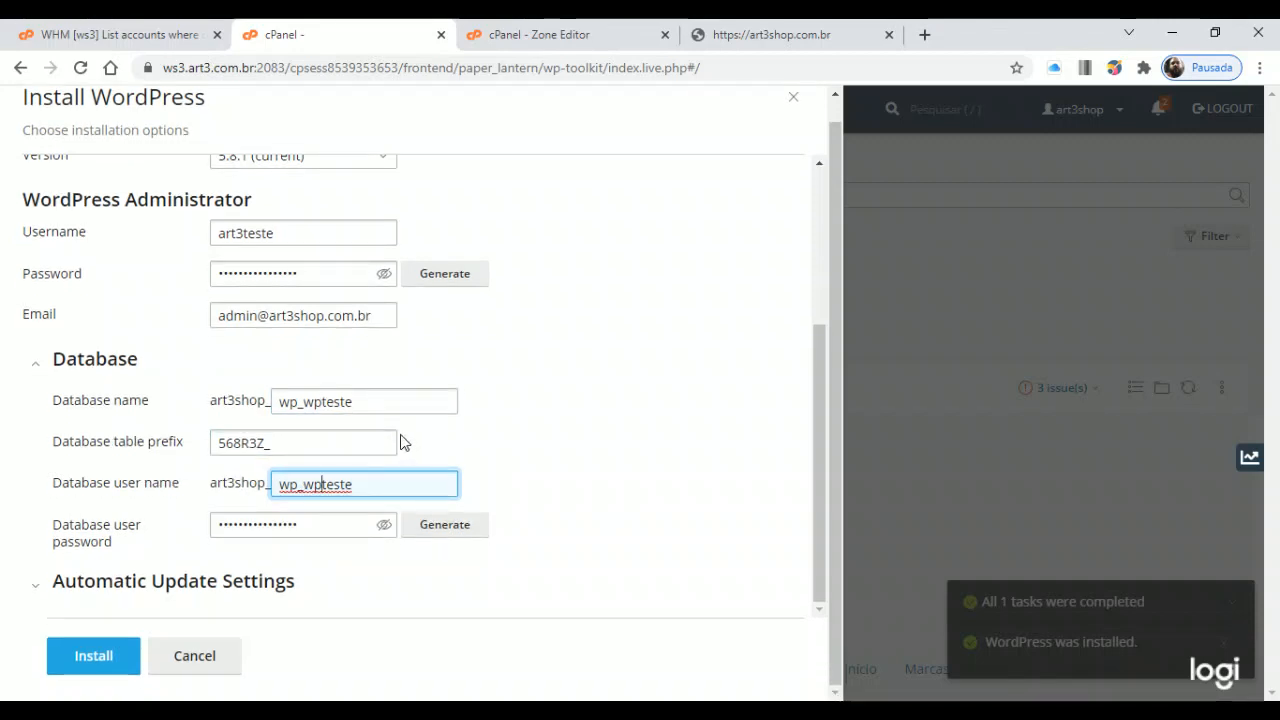
click(210, 590)
scroll(469, 543, down, 5)
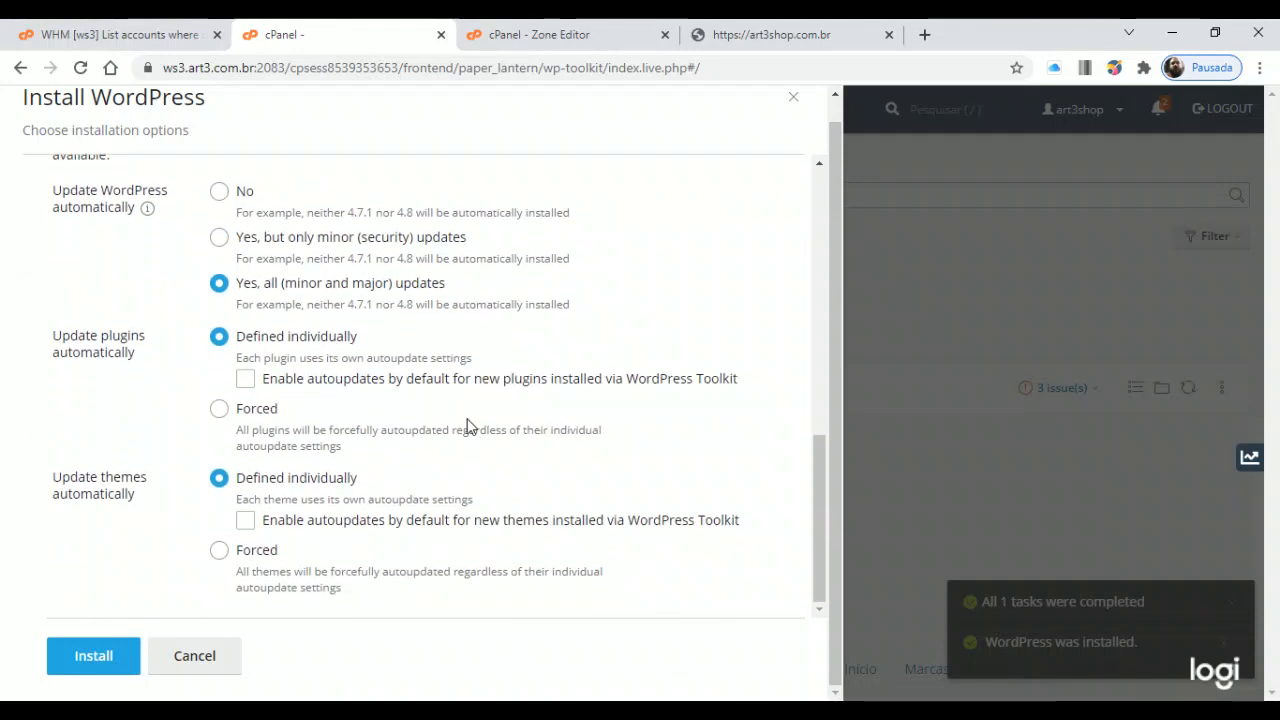
scroll(467, 425, up, 3)
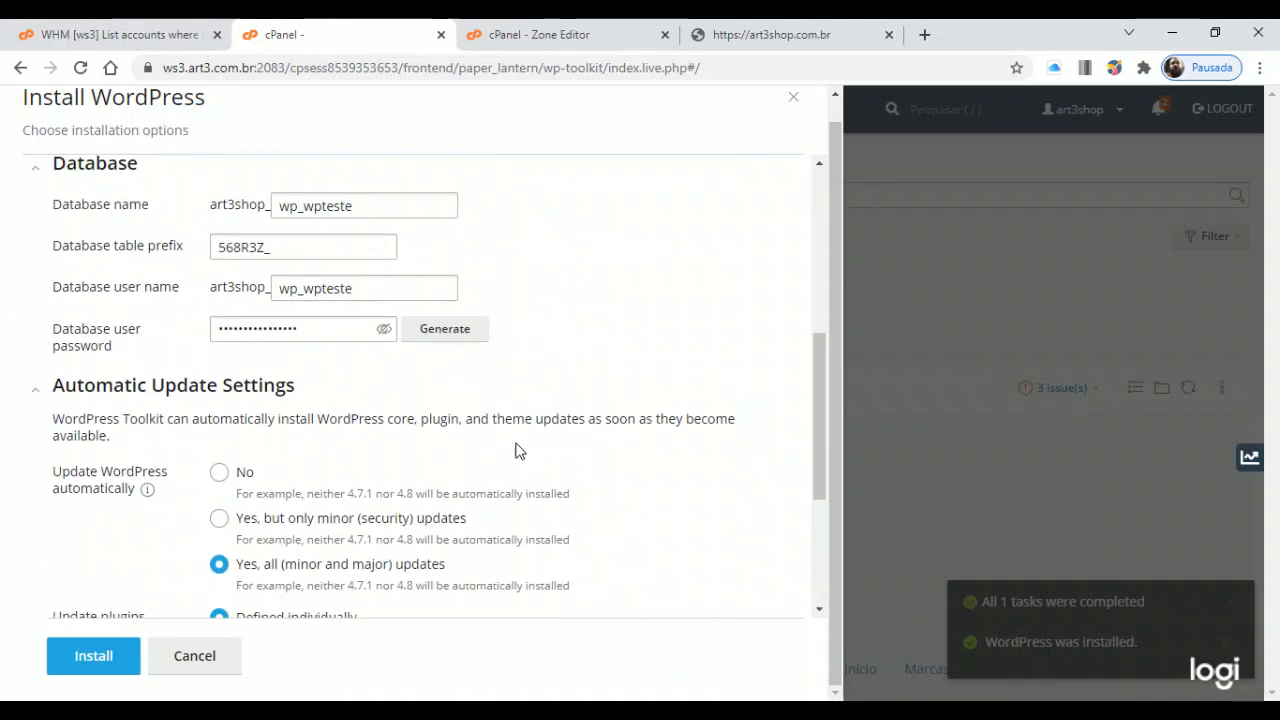
scroll(230, 405, down, 3)
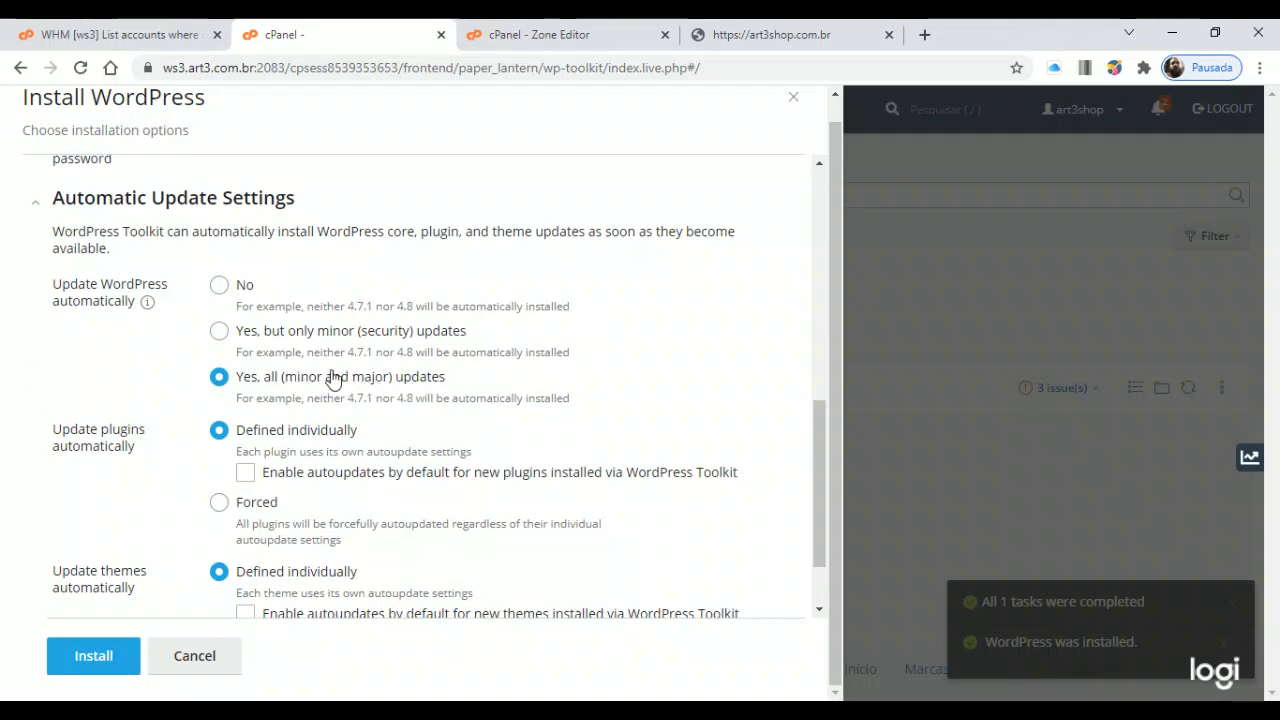
click(283, 343)
drag(342, 350, 458, 352)
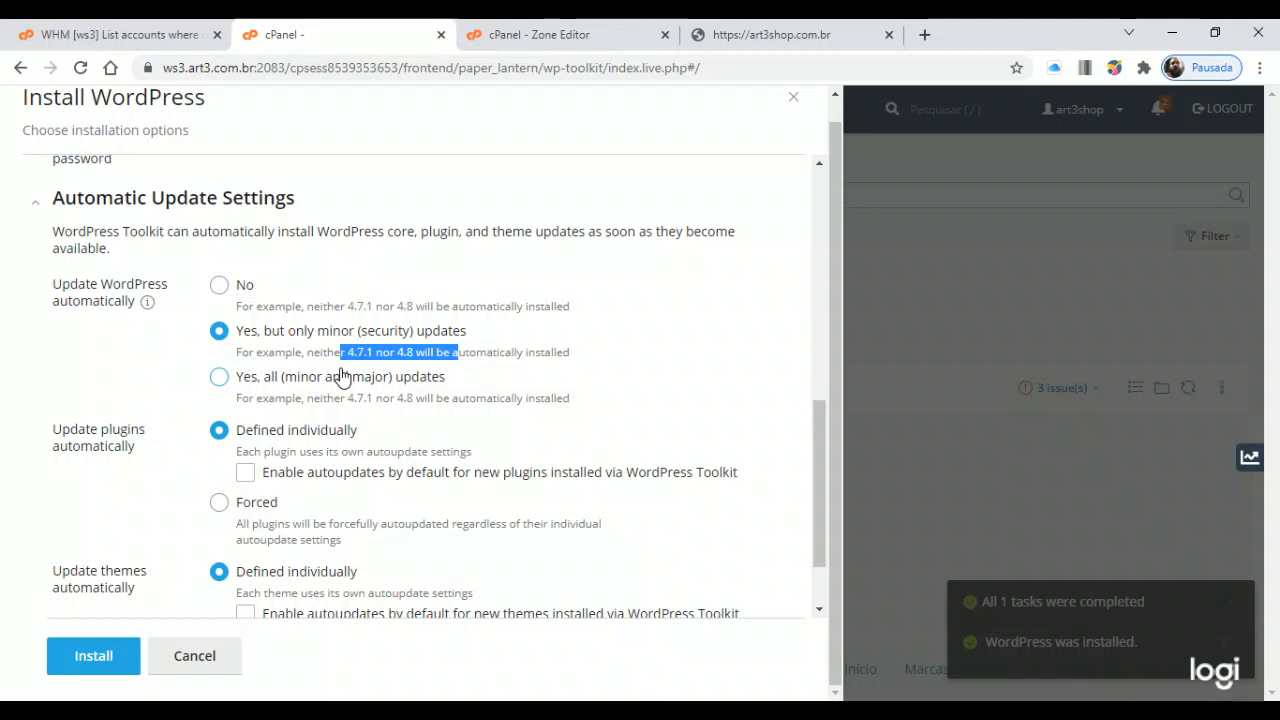
click(252, 377)
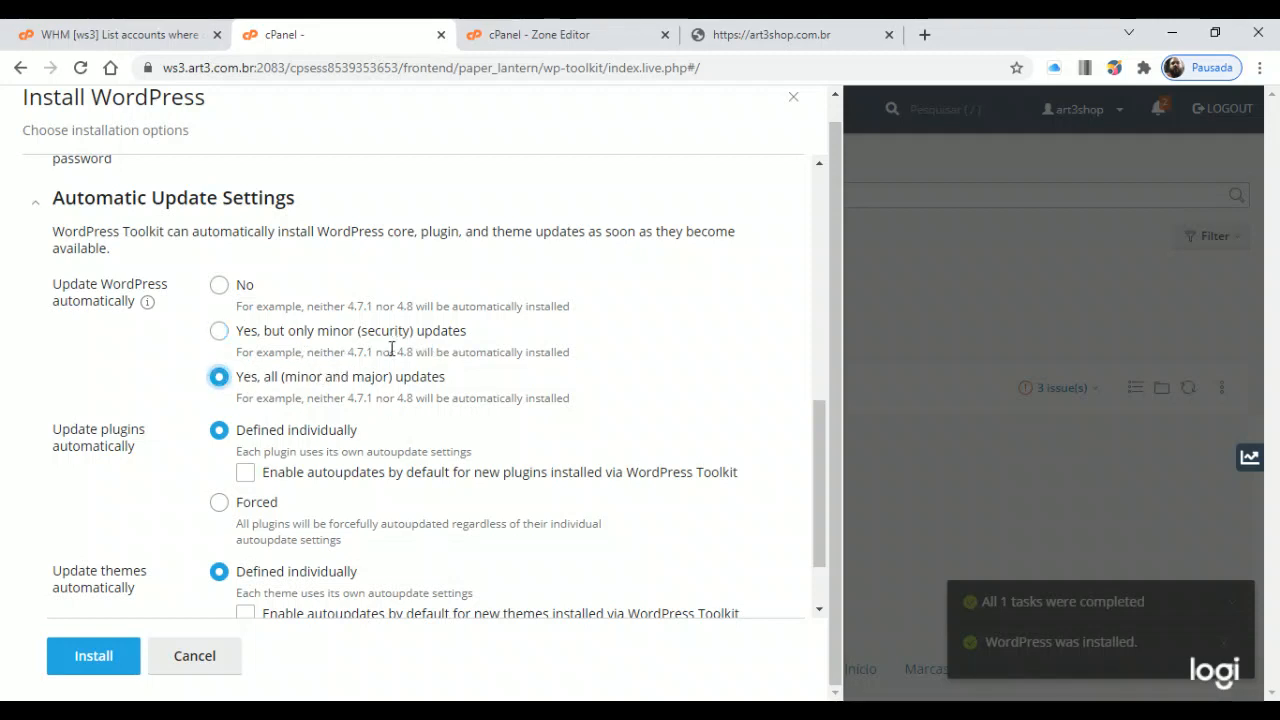
click(245, 286)
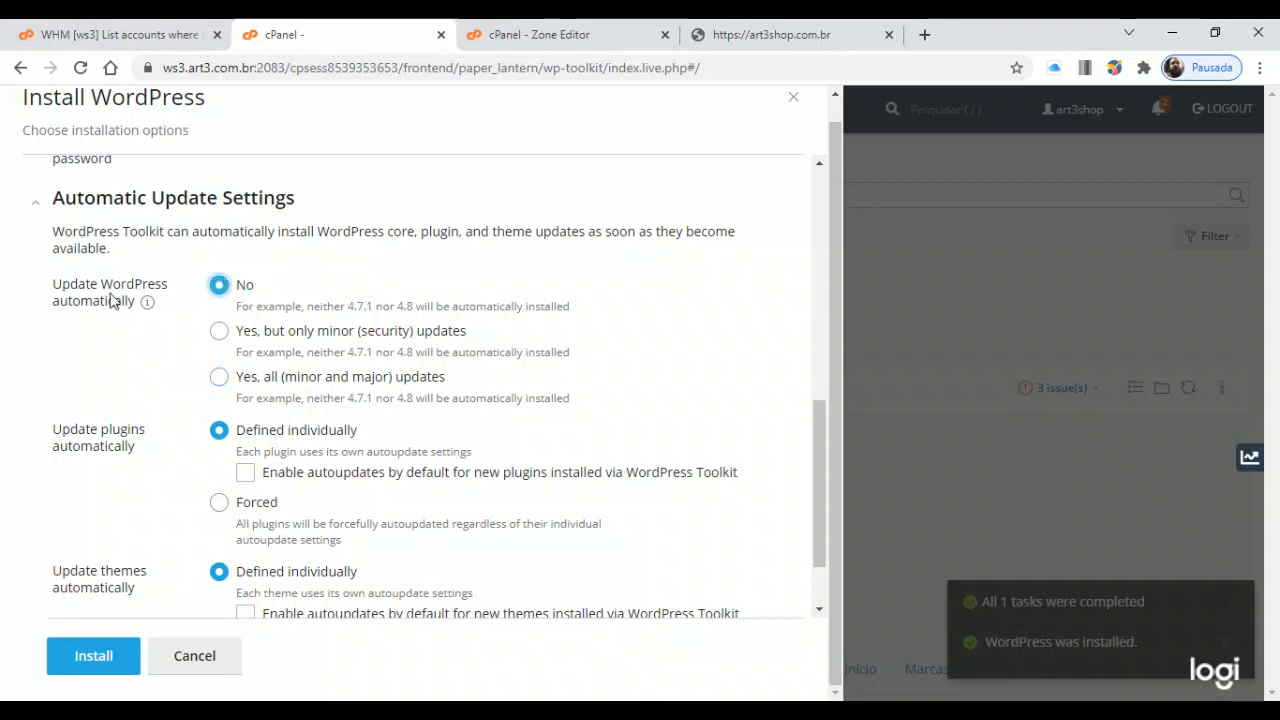
click(305, 386)
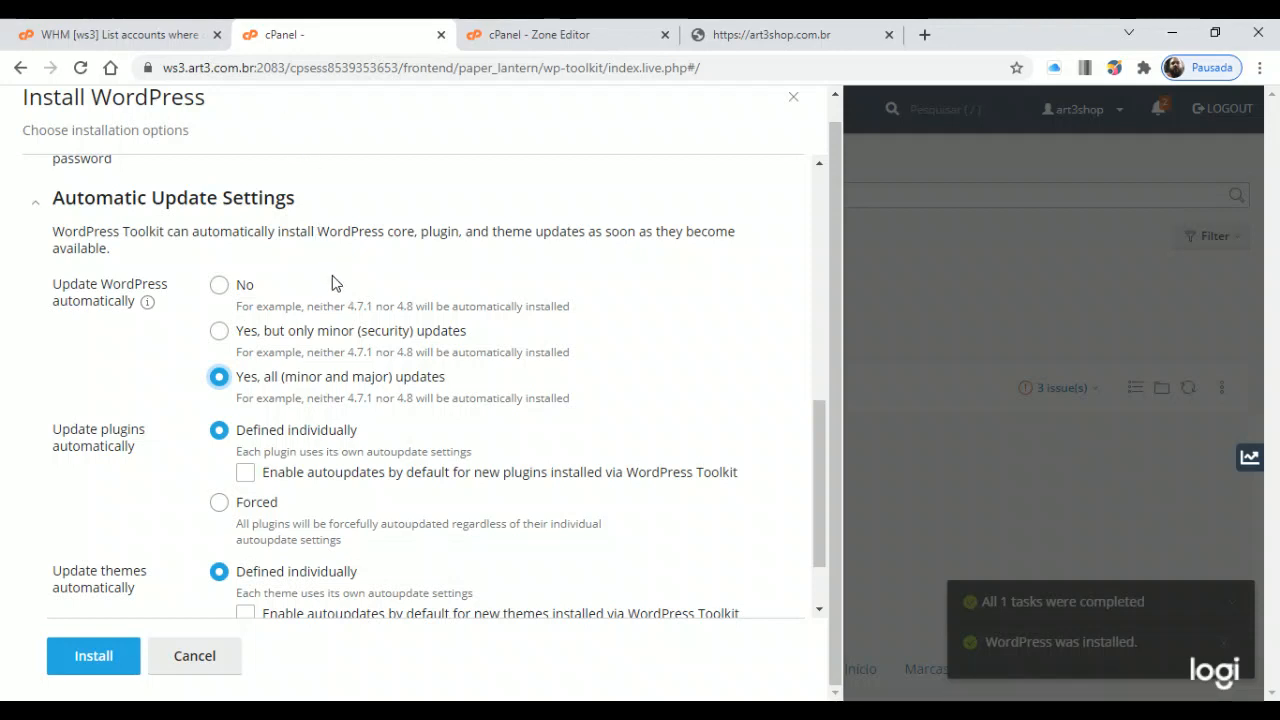
scroll(306, 305, down, 1)
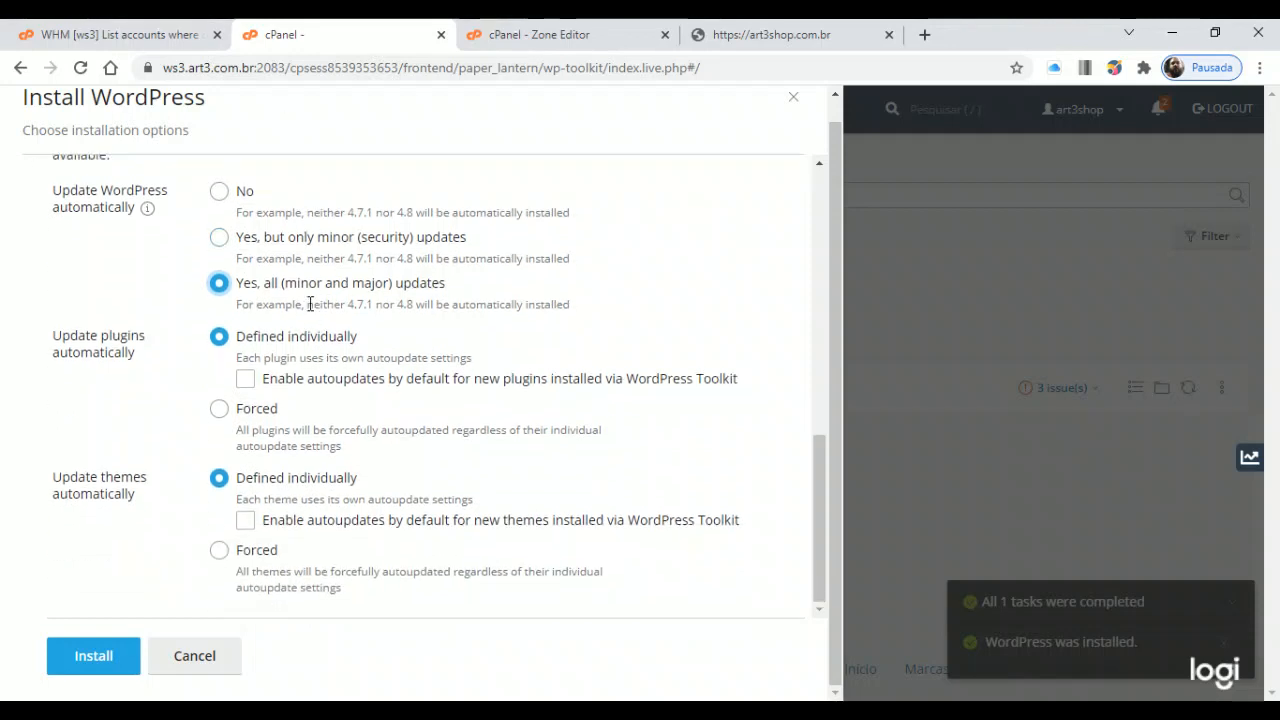
scroll(283, 283, up, 1)
click(244, 196)
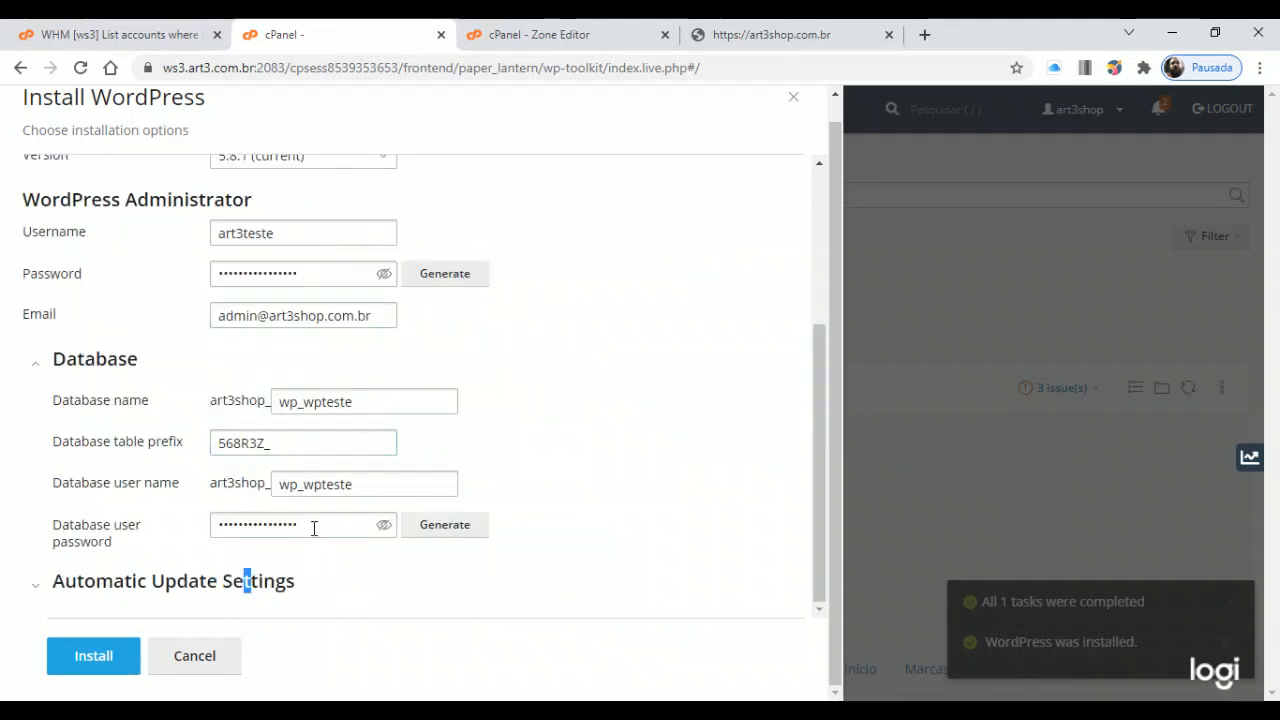
click(536, 431)
Review the wpteste installation path and the website title
scroll(557, 418, up, 1)
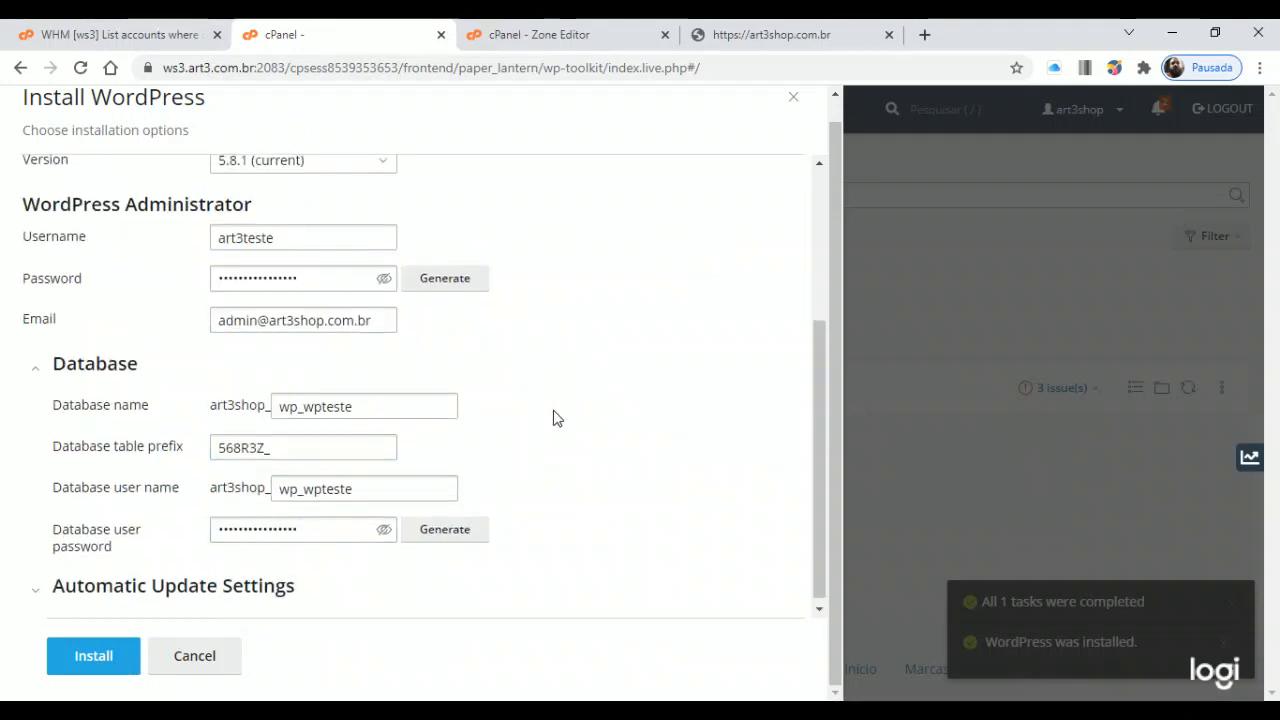
scroll(557, 418, up, 2)
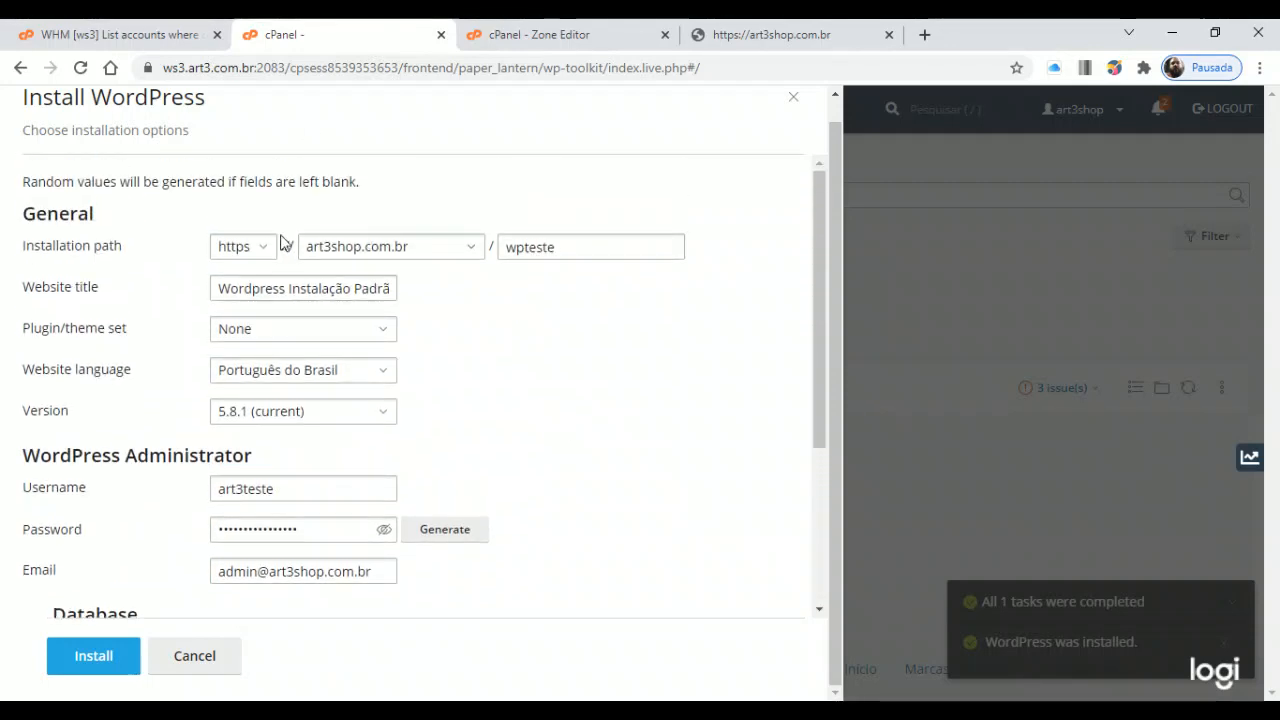
click(550, 247)
click(383, 287)
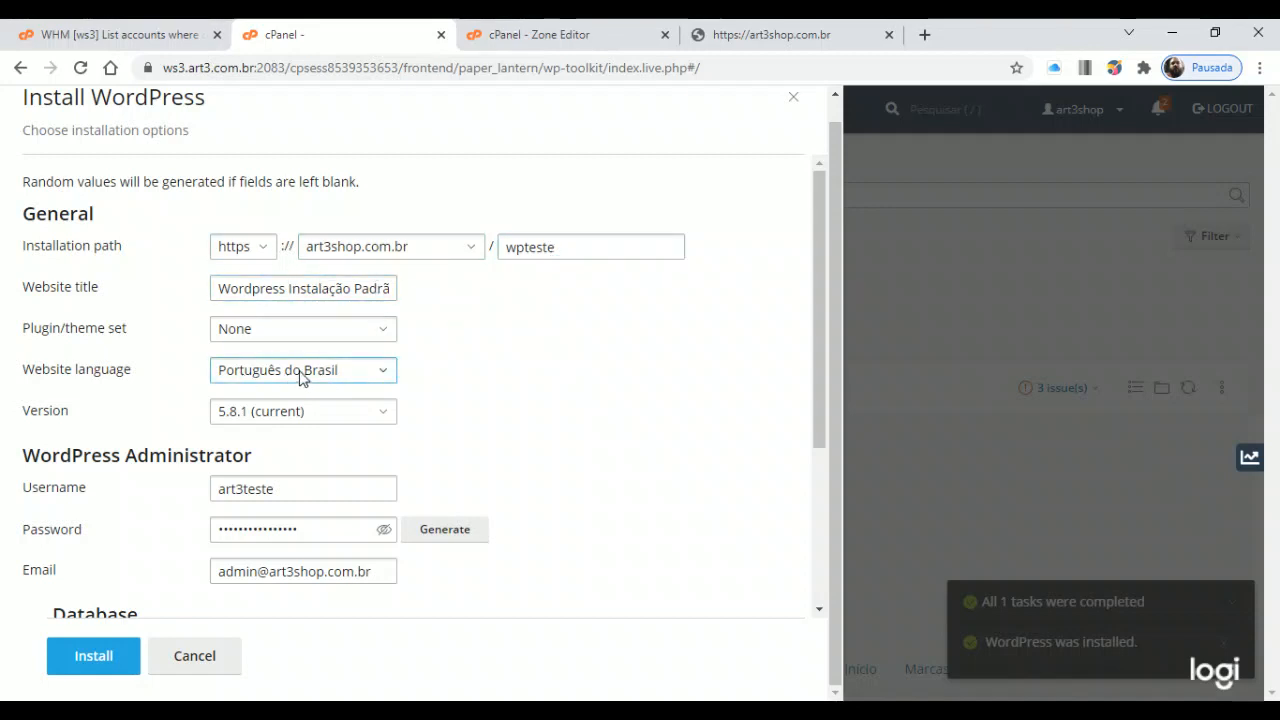
scroll(286, 374, down, 2)
scroll(278, 232, up, 1)
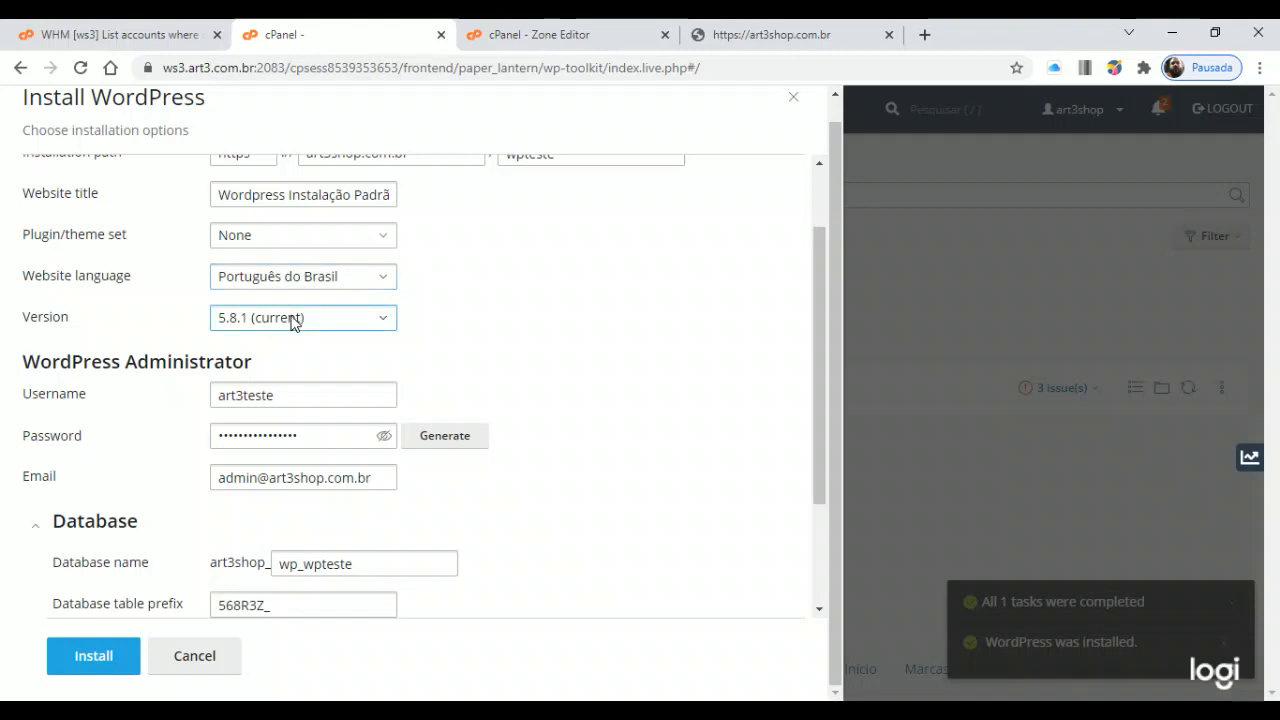
scroll(320, 330, down, 2)
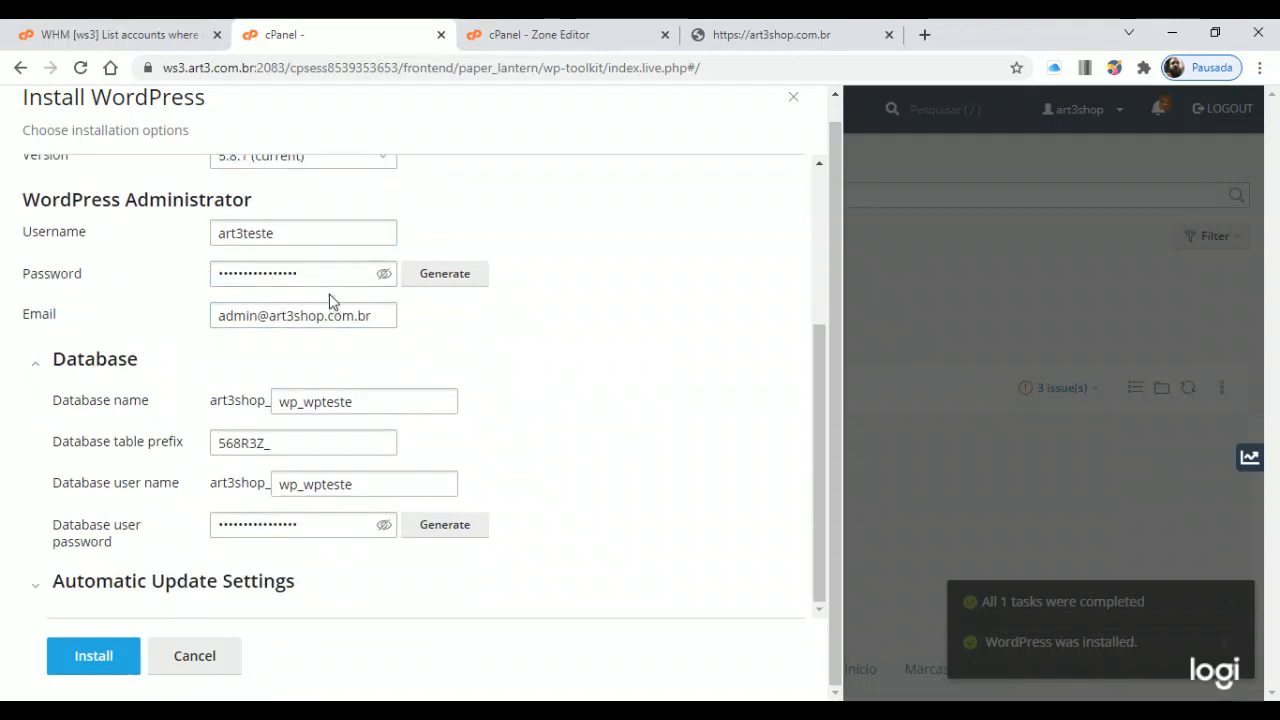
Recheck the wpteste database name and launch the WordPress installation
click(312, 401)
click(82, 357)
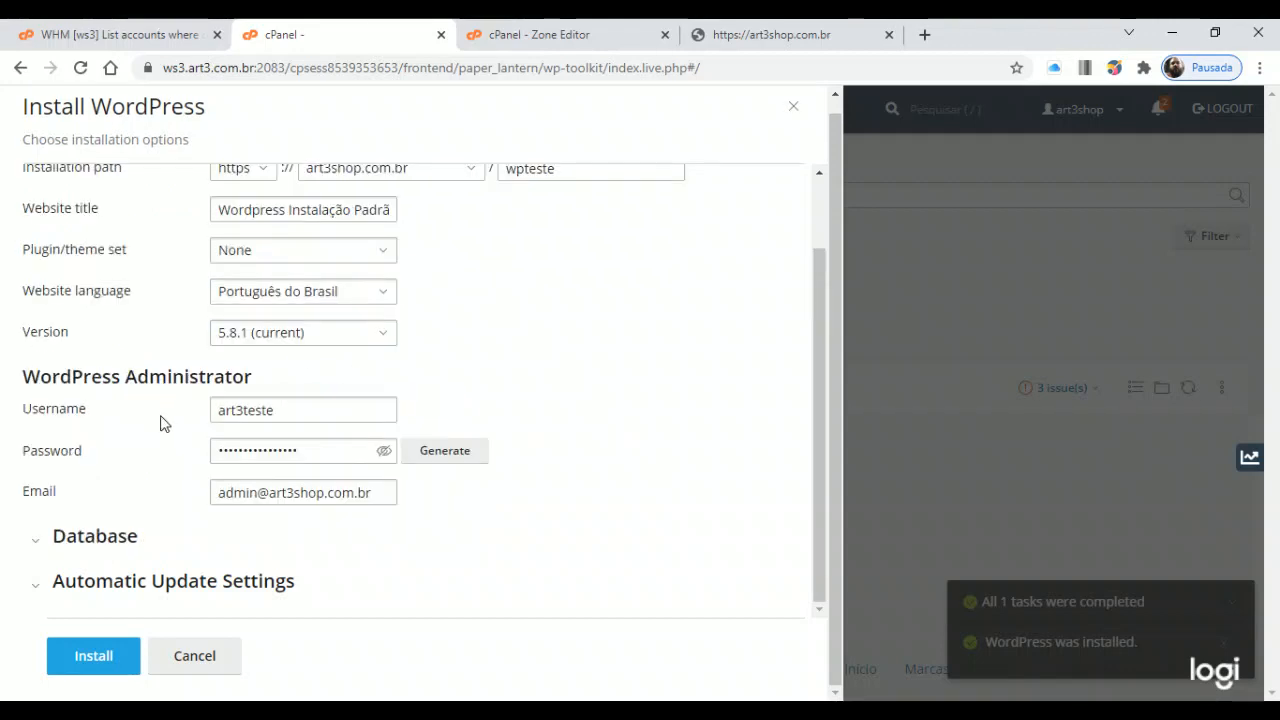
click(98, 538)
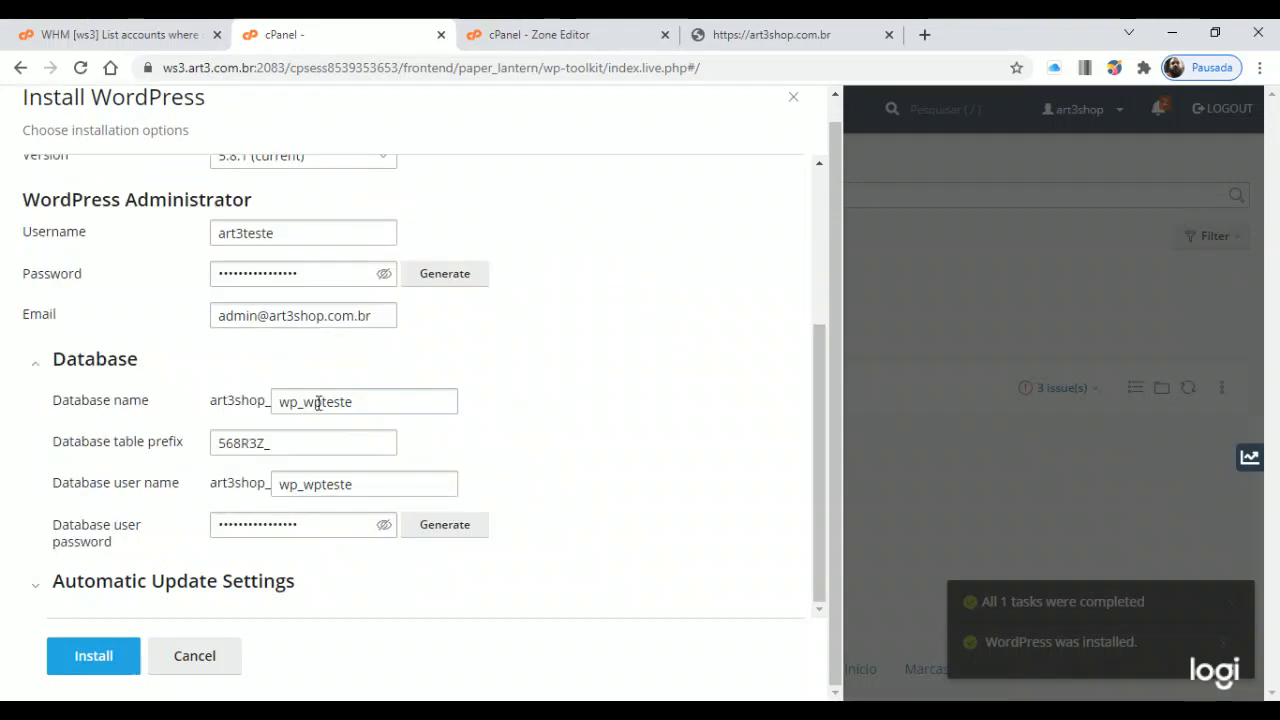
drag(304, 401, 414, 400)
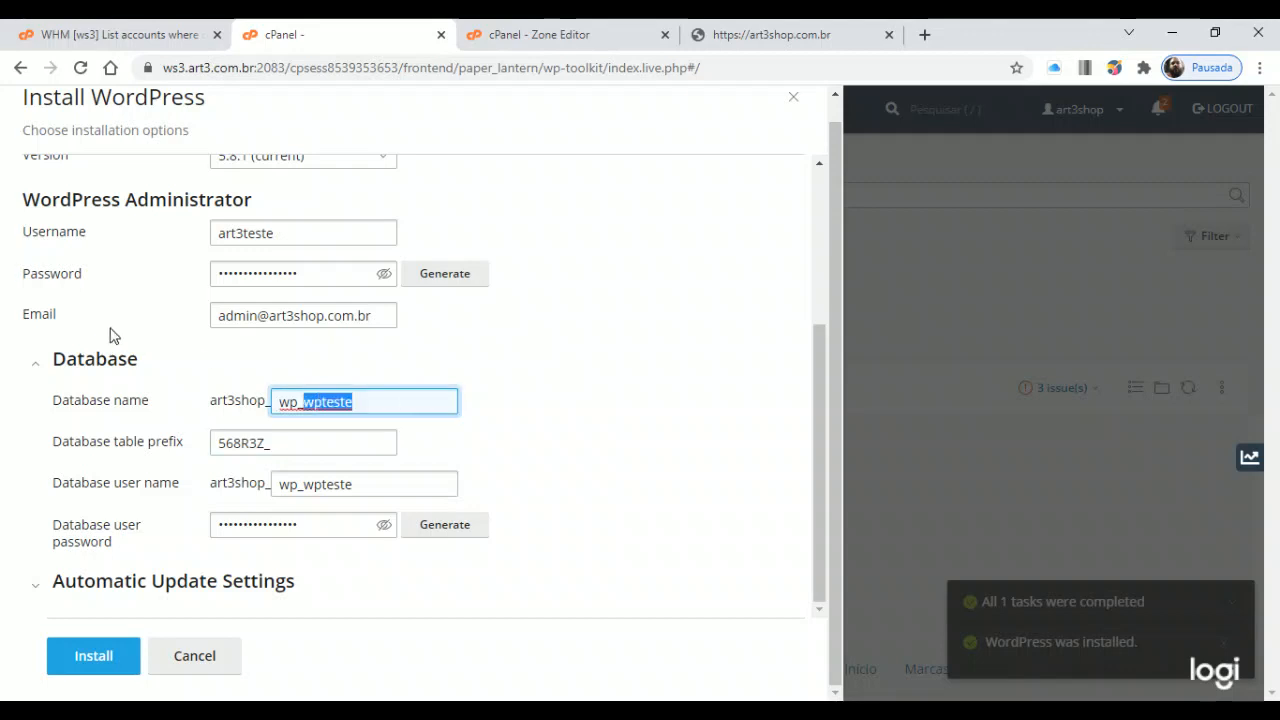
click(100, 359)
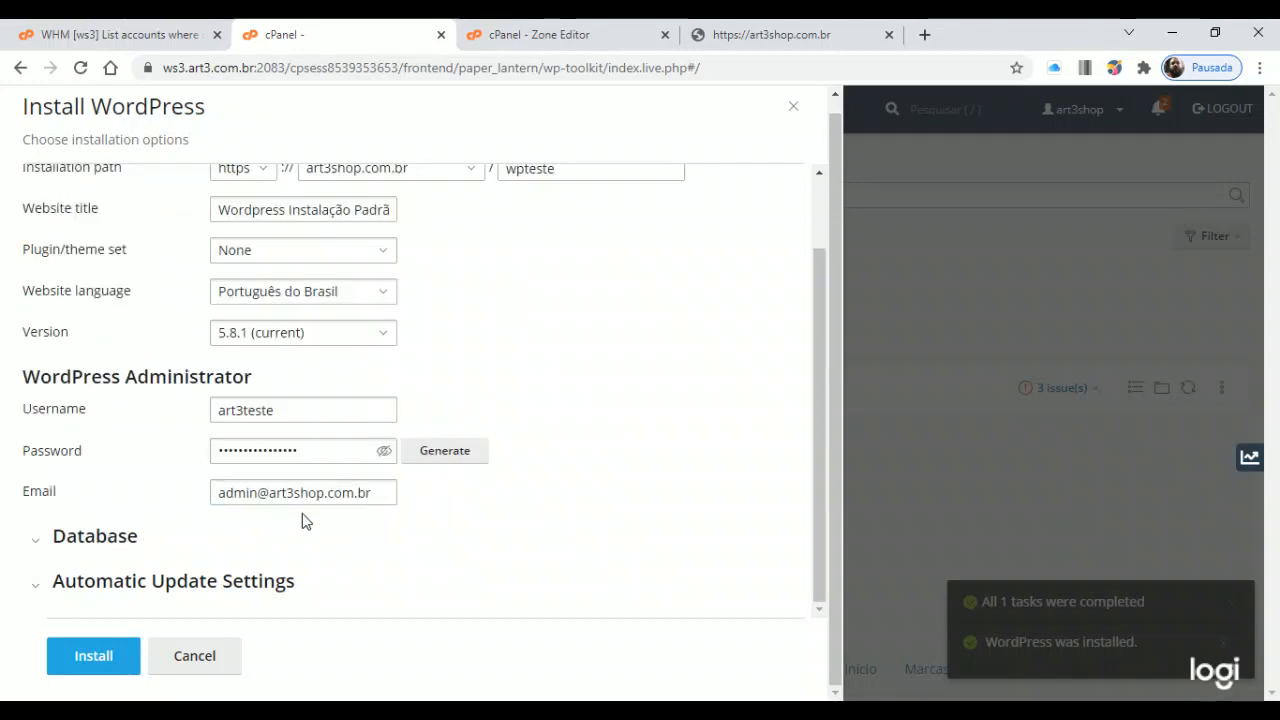
click(87, 657)
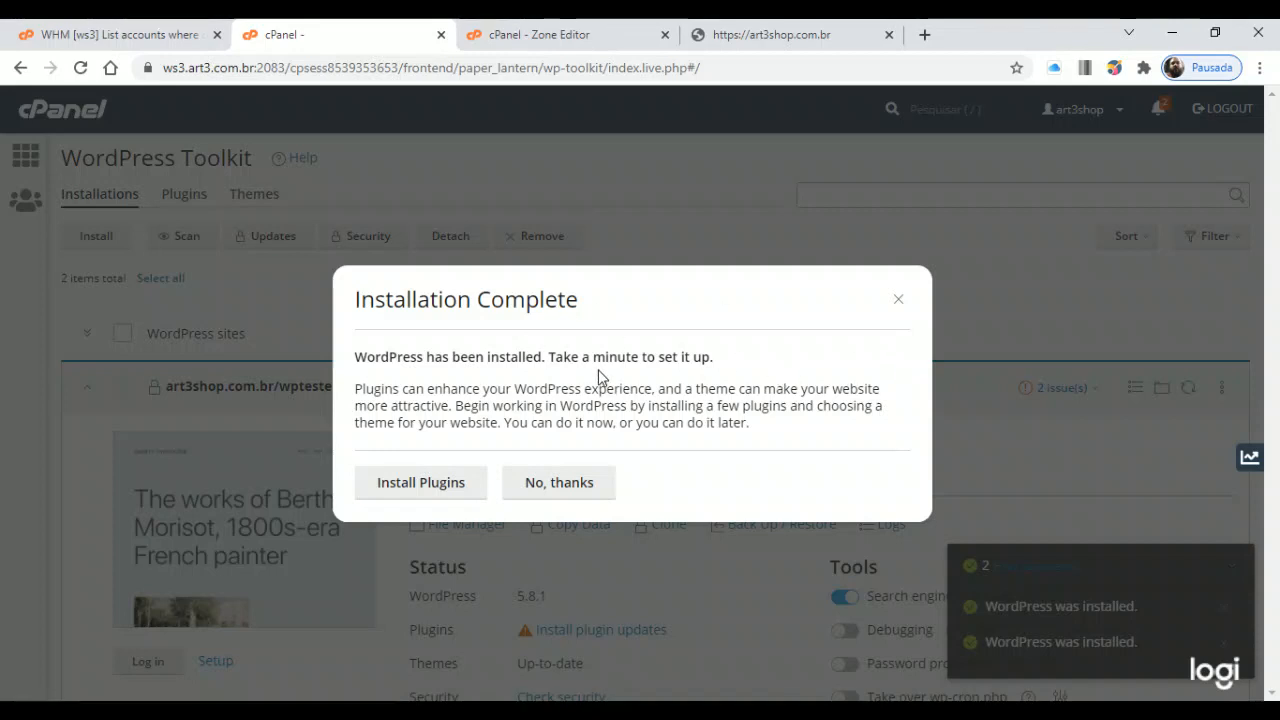
Skip the plugin suggestions and log into the wpteste site's WordPress admin from its WP Toolkit card
click(590, 486)
scroll(643, 273, down, 3)
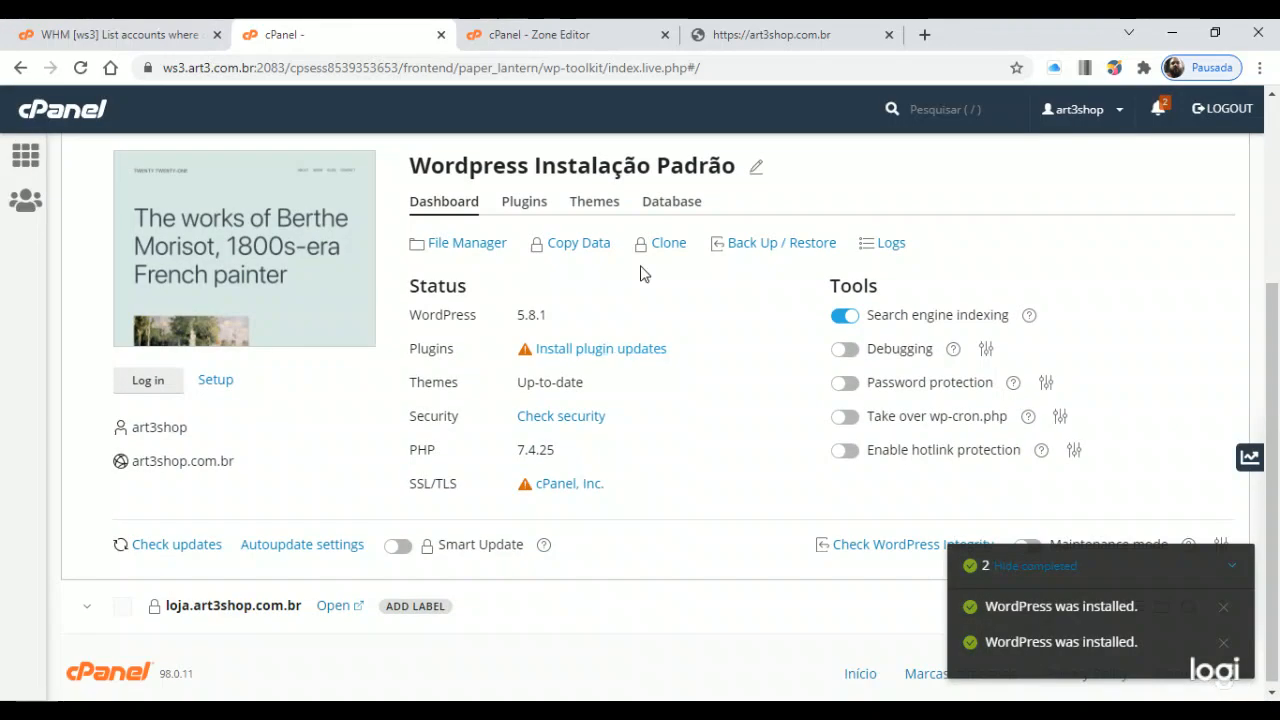
scroll(450, 305, up, 1)
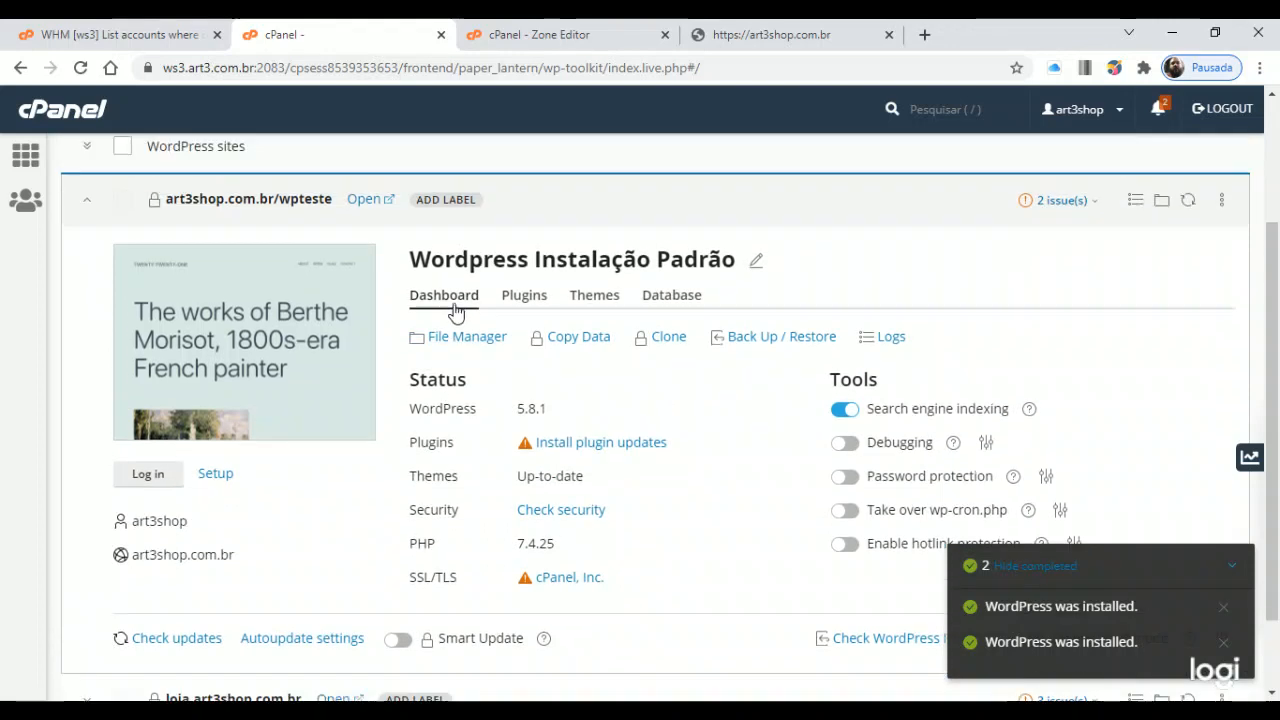
scroll(455, 313, up, 1)
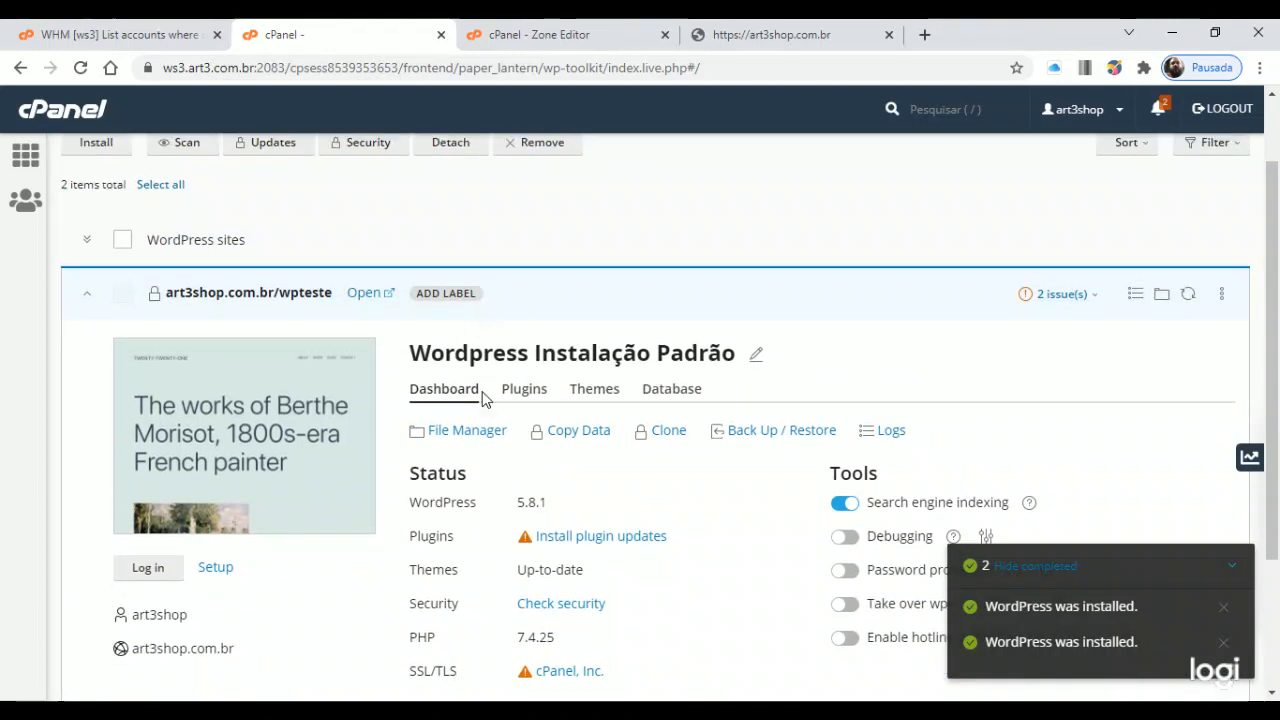
click(158, 570)
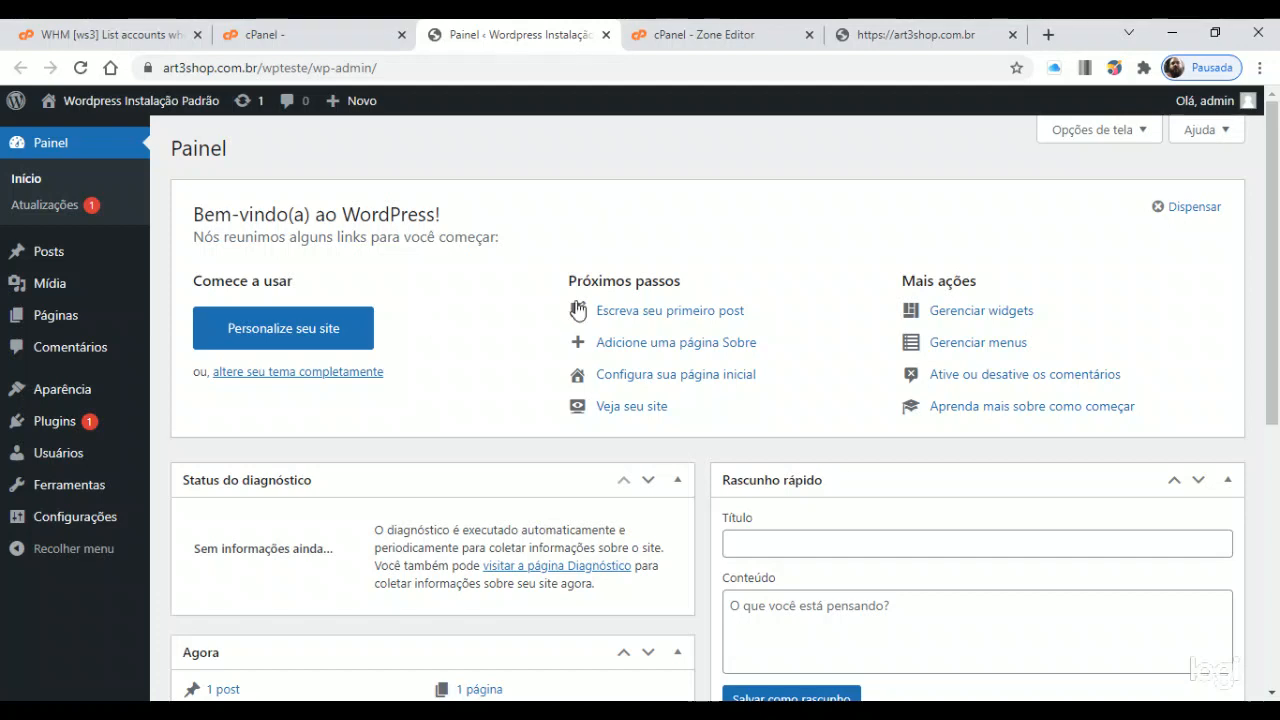
View the new wpteste site's public front page with Visitar site
scroll(92, 337, down, 1)
scroll(95, 320, up, 1)
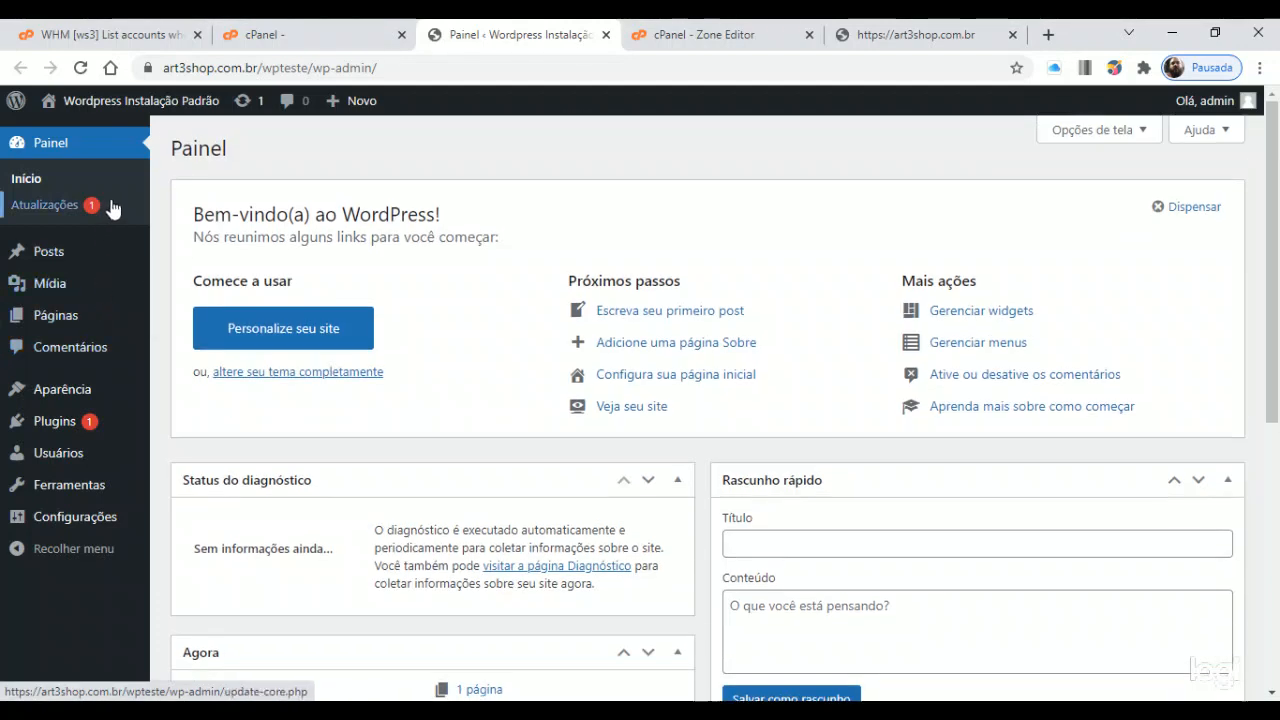
mouse_move(110, 100)
click(70, 136)
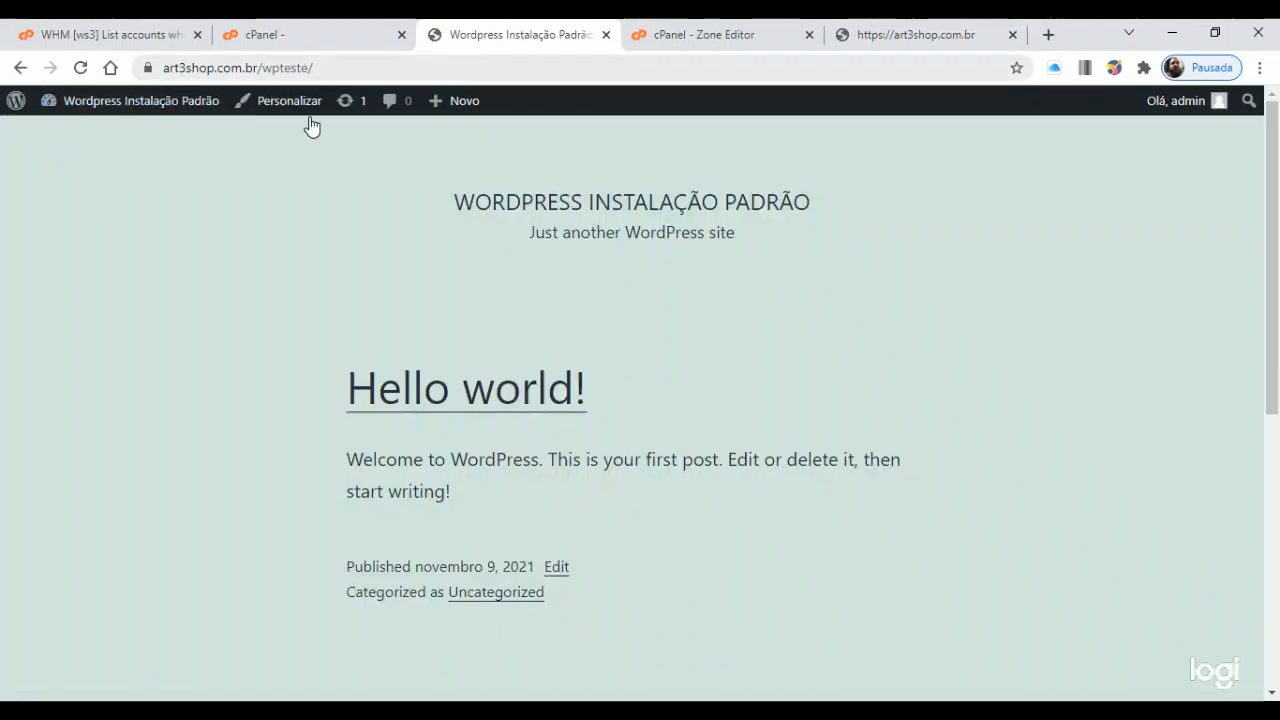
Return from the front page to the WordPress admin dashboard (Painel)
scroll(443, 300, down, 5)
scroll(669, 511, up, 5)
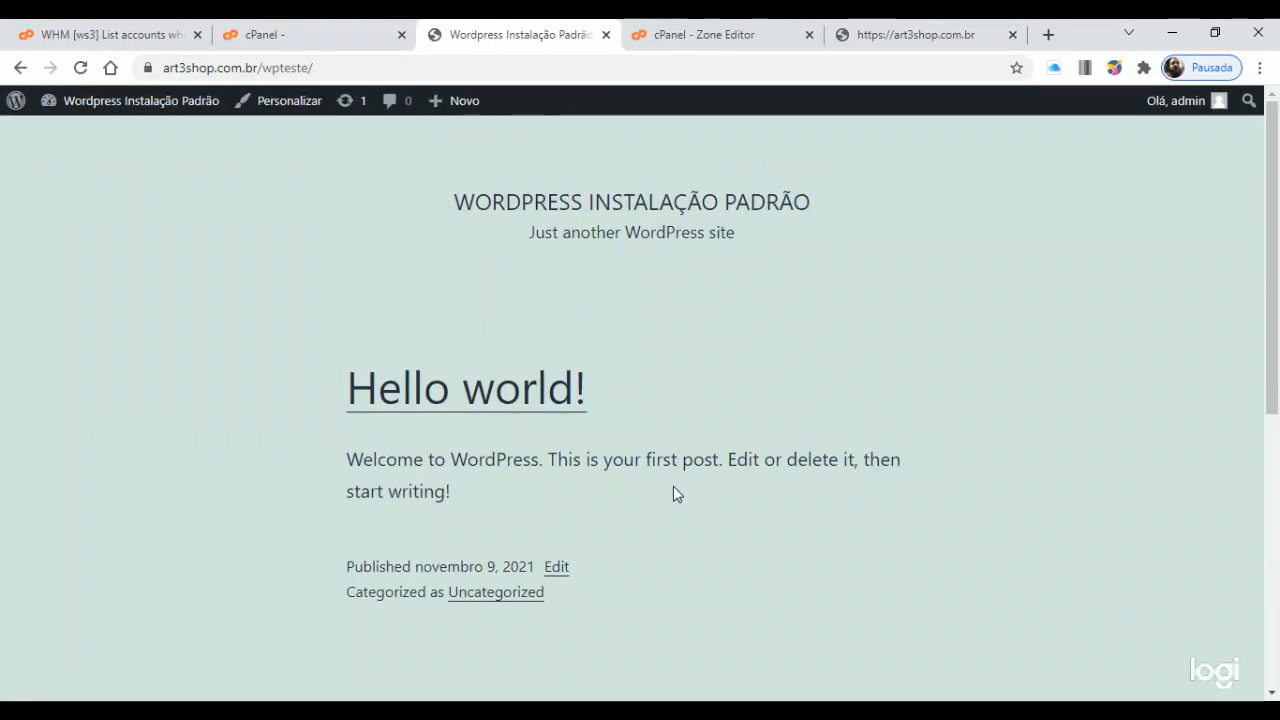
mouse_move(141, 107)
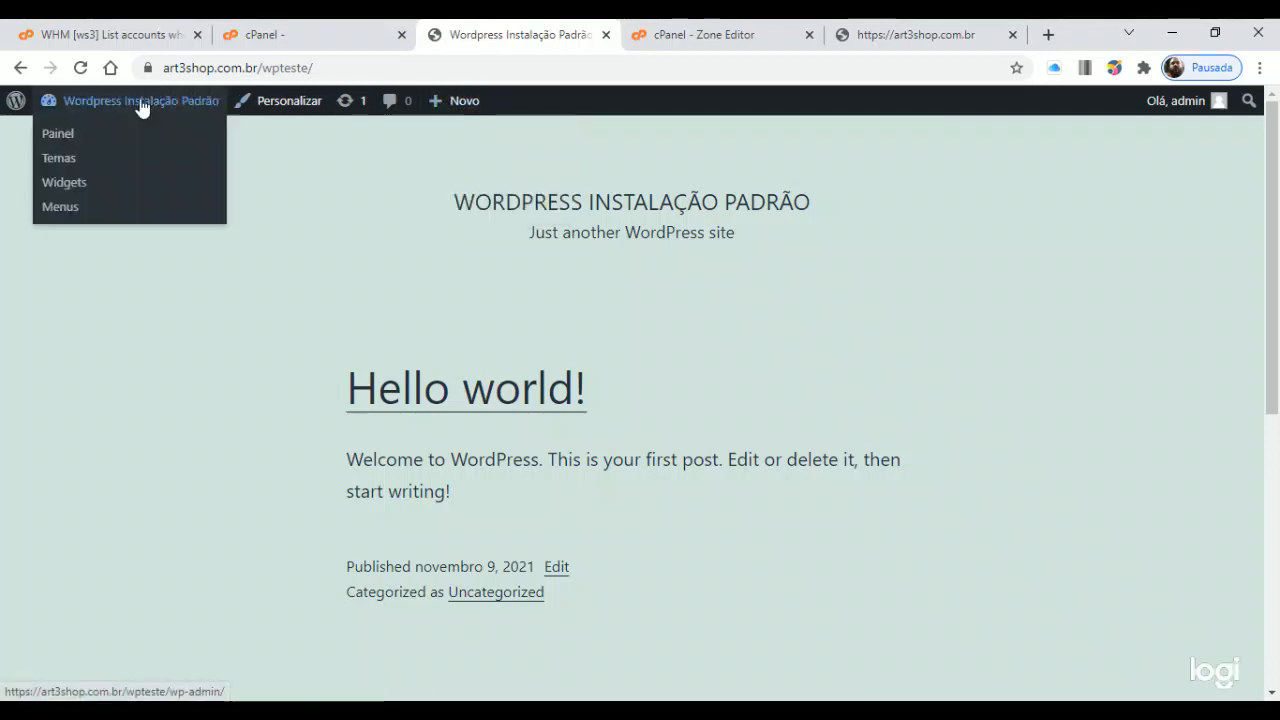
click(66, 138)
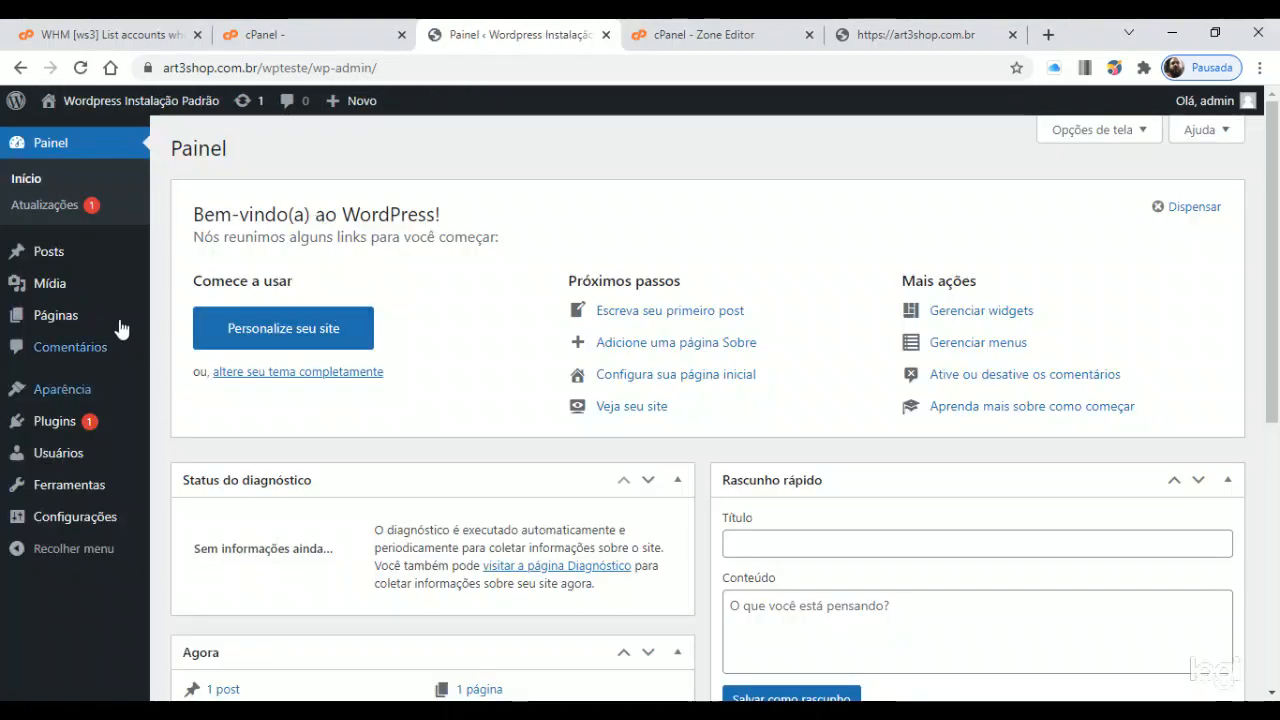
scroll(117, 329, down, 3)
scroll(63, 486, up, 3)
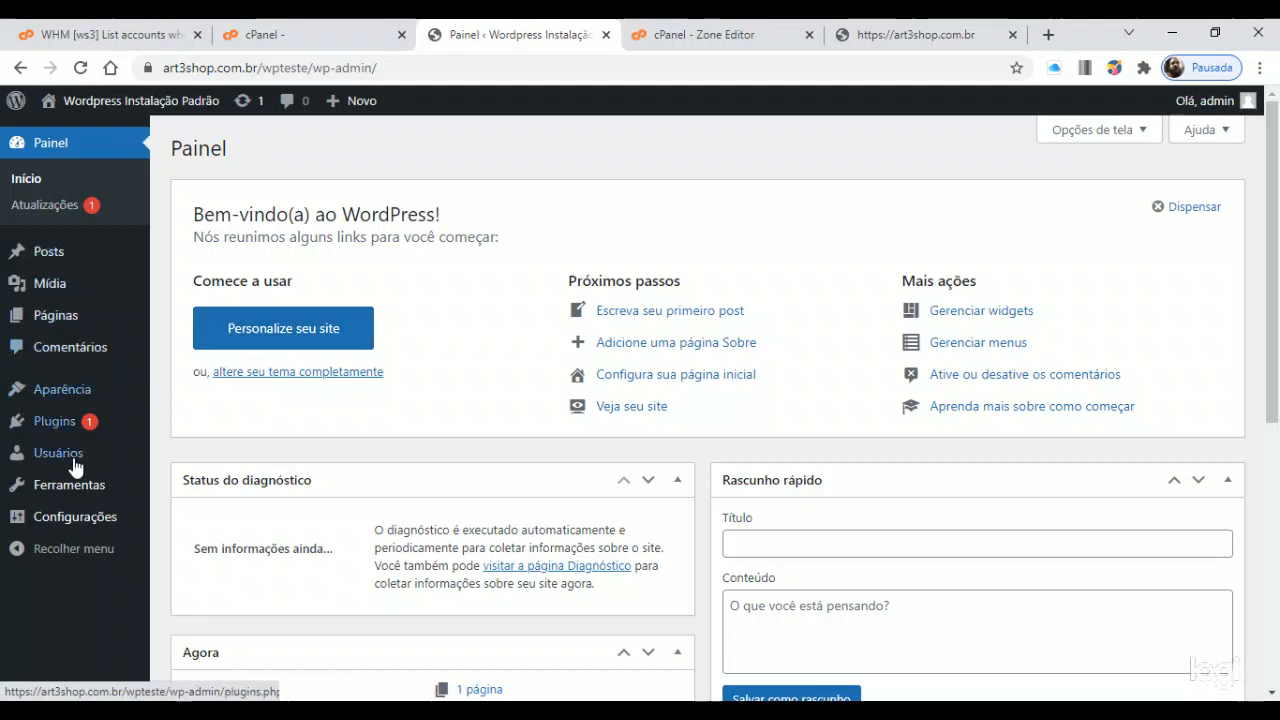
Search new plugins for 'Litespeed', then install and activate LiteSpeed Cache
mouse_move(60, 428)
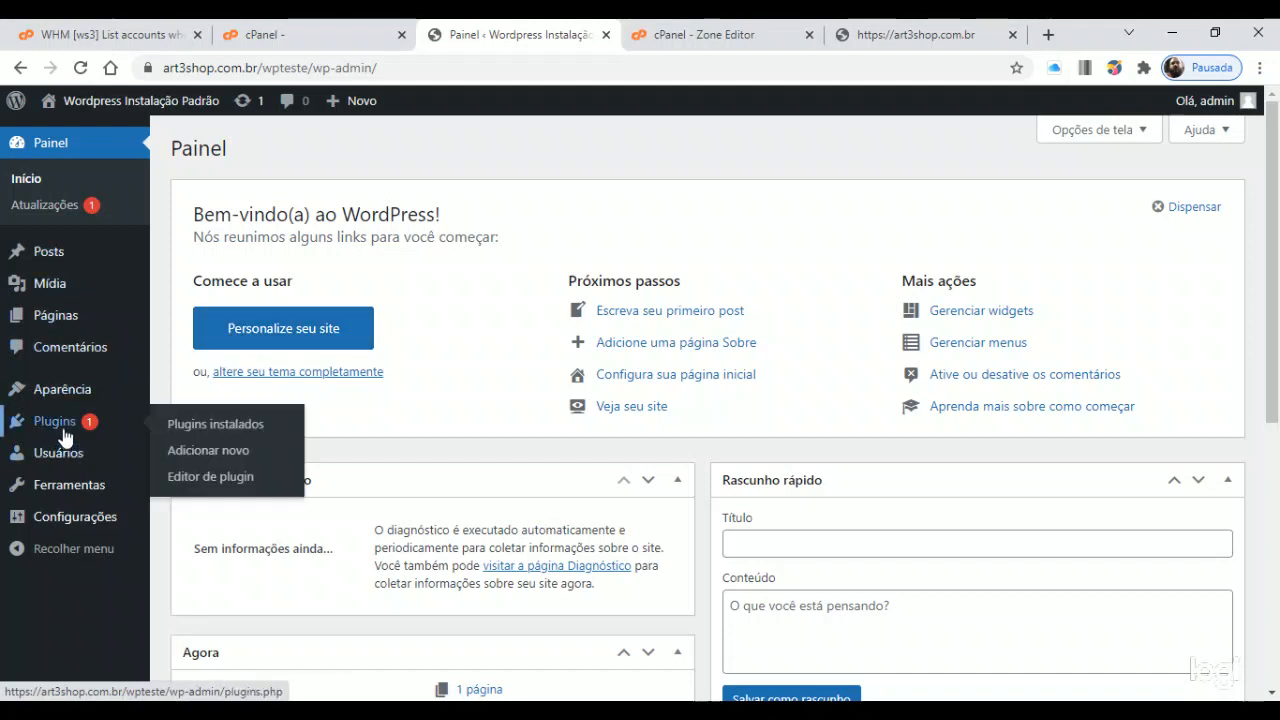
click(178, 450)
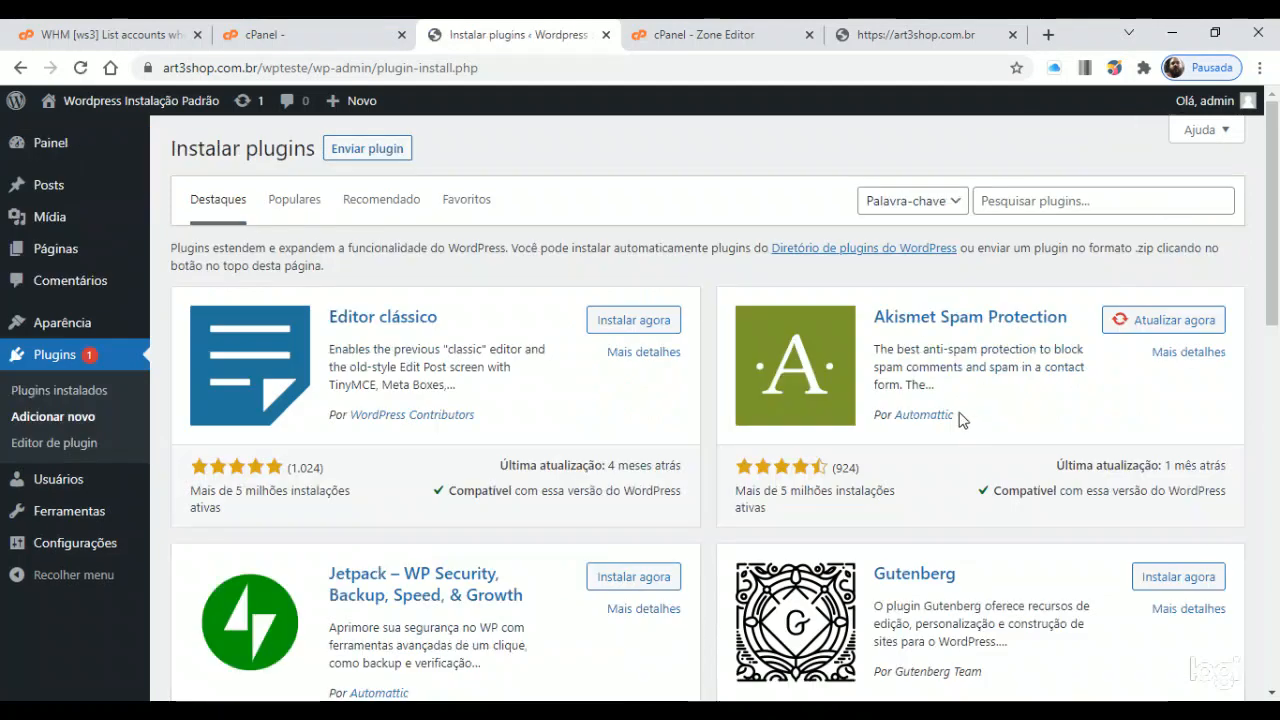
click(1041, 201)
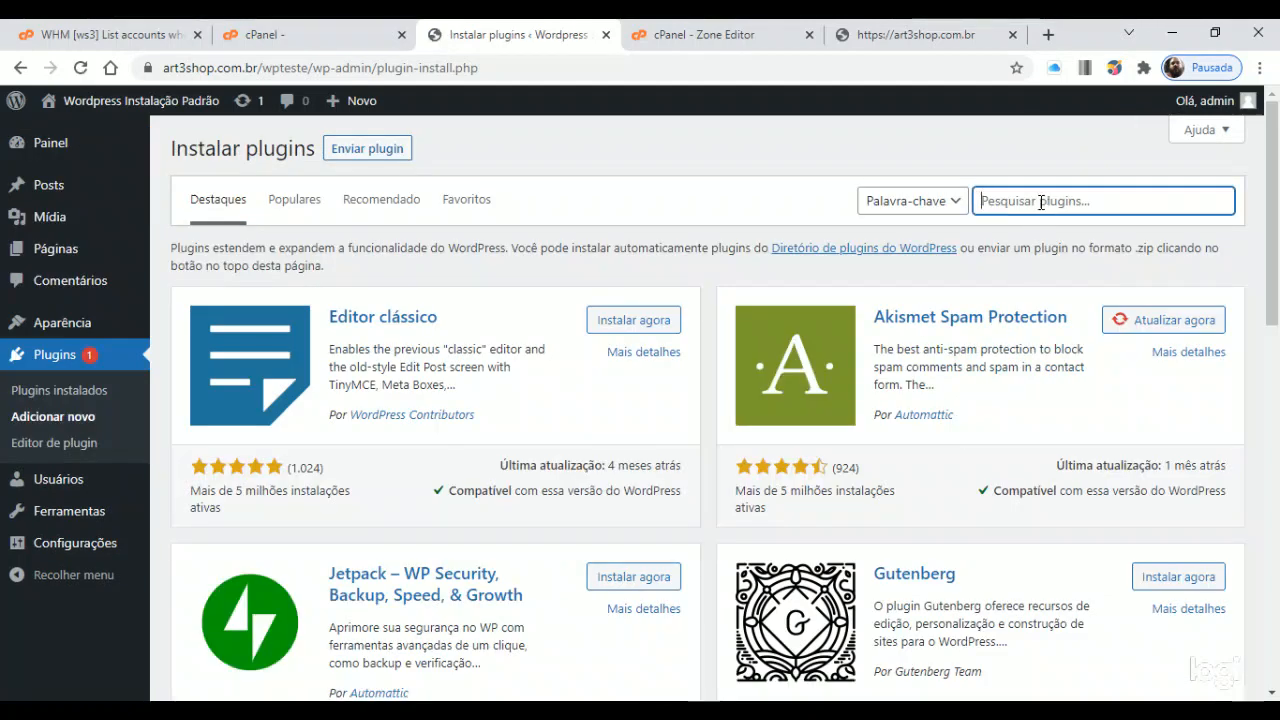
text(Lites)
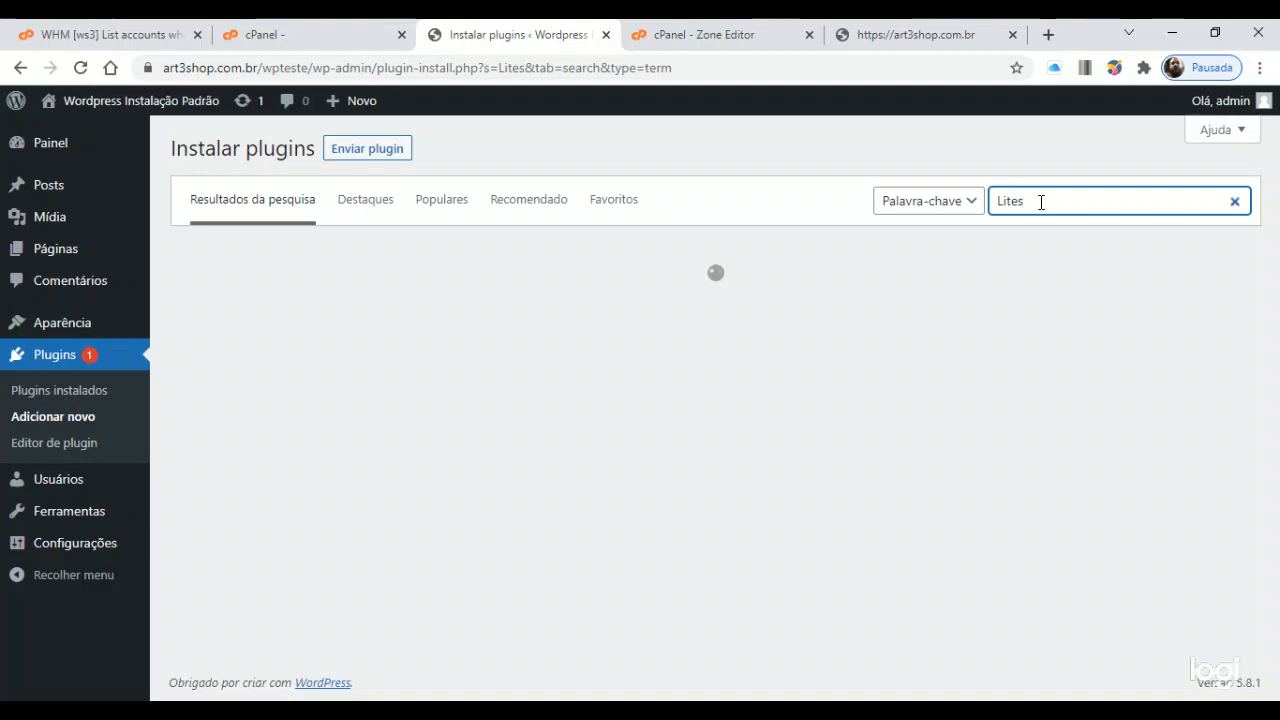
text(p)
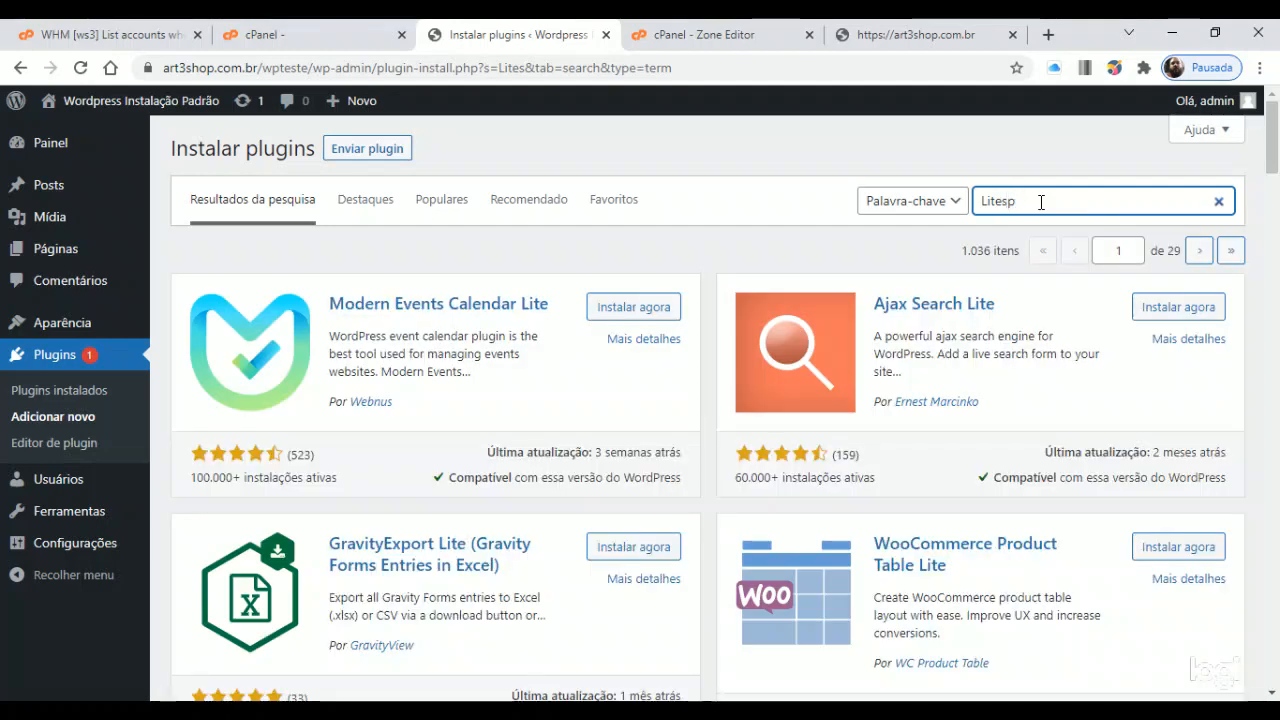
text(eed)
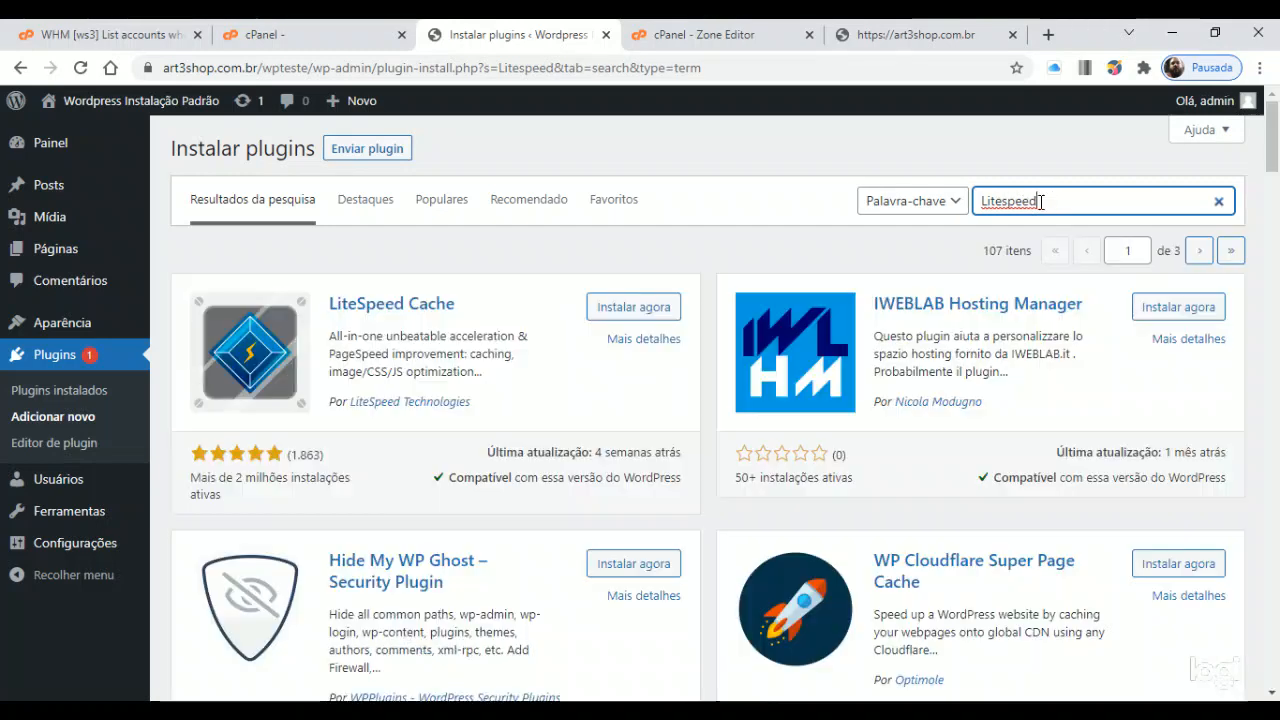
drag(456, 305, 340, 305)
click(640, 308)
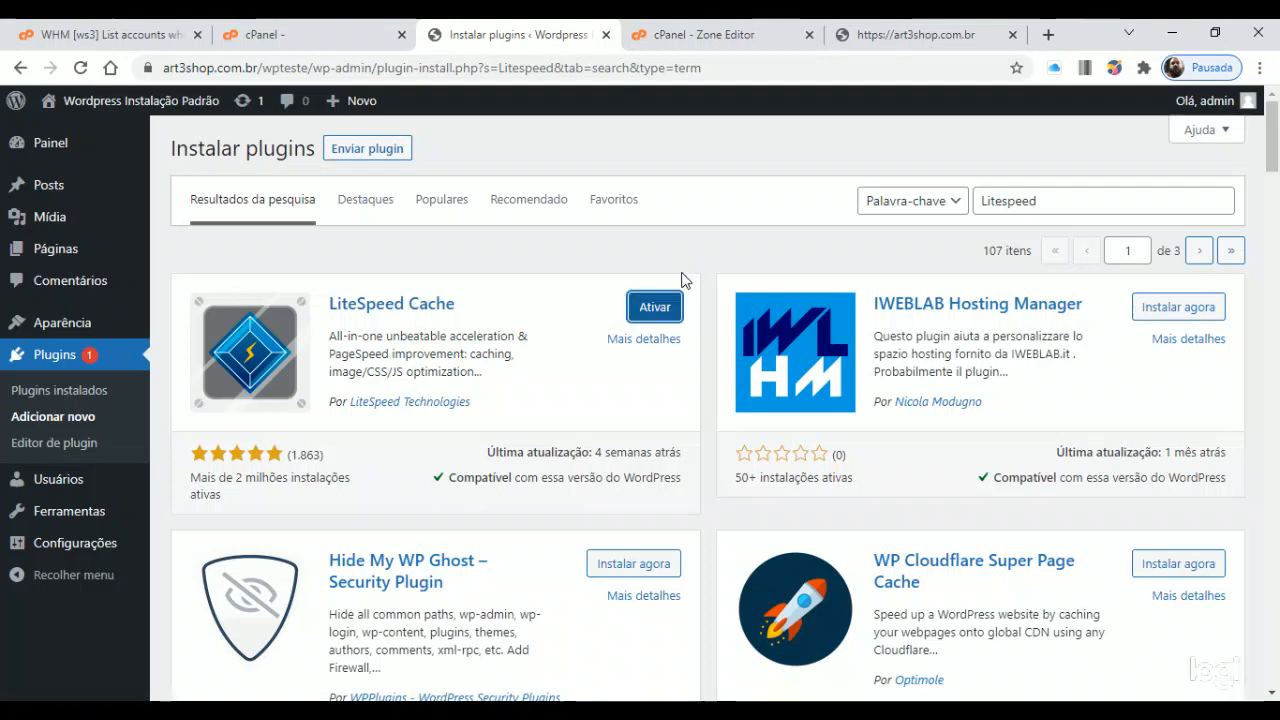
click(655, 307)
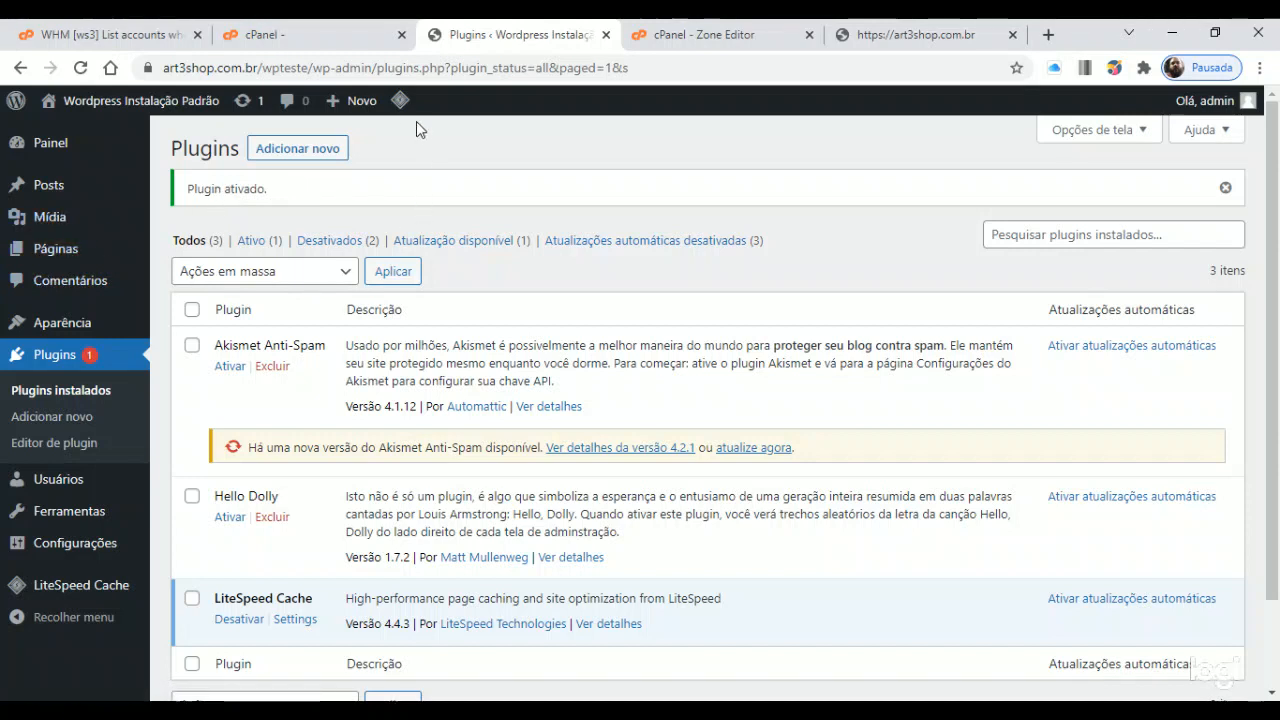
Look over the Mídia library, then view the site's public front page
mouse_move(400, 101)
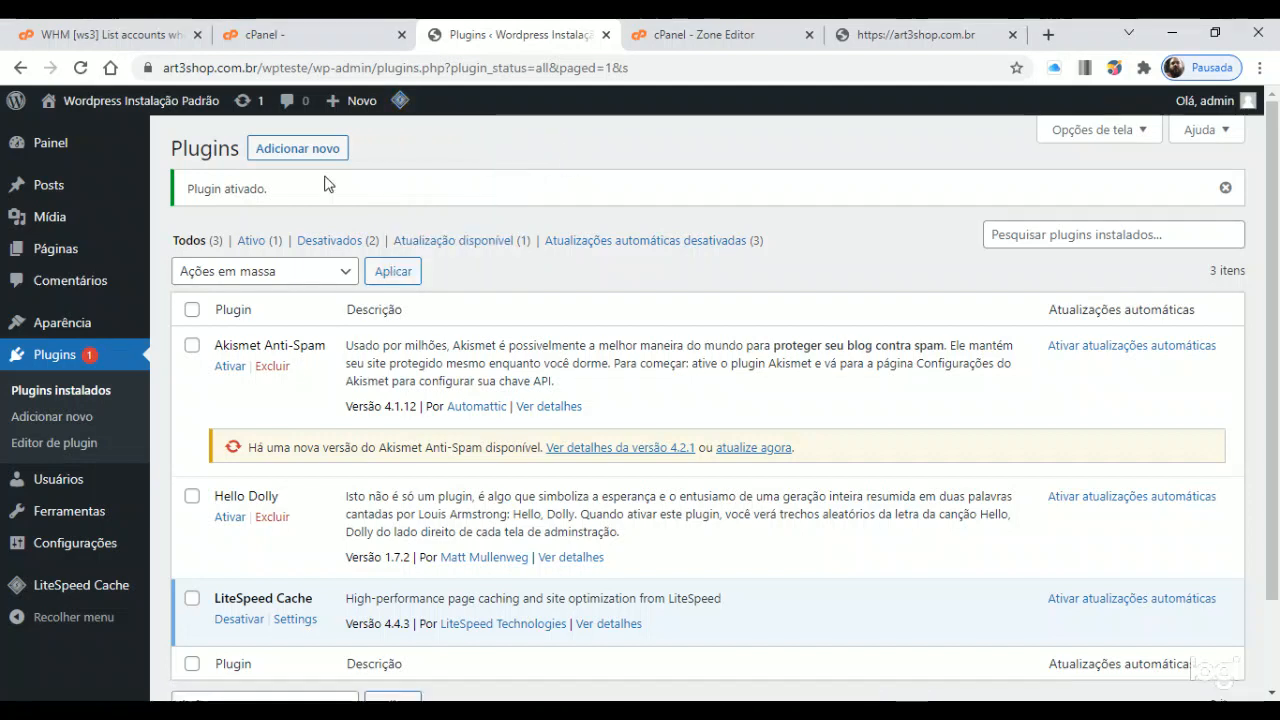
mouse_move(75, 224)
click(221, 229)
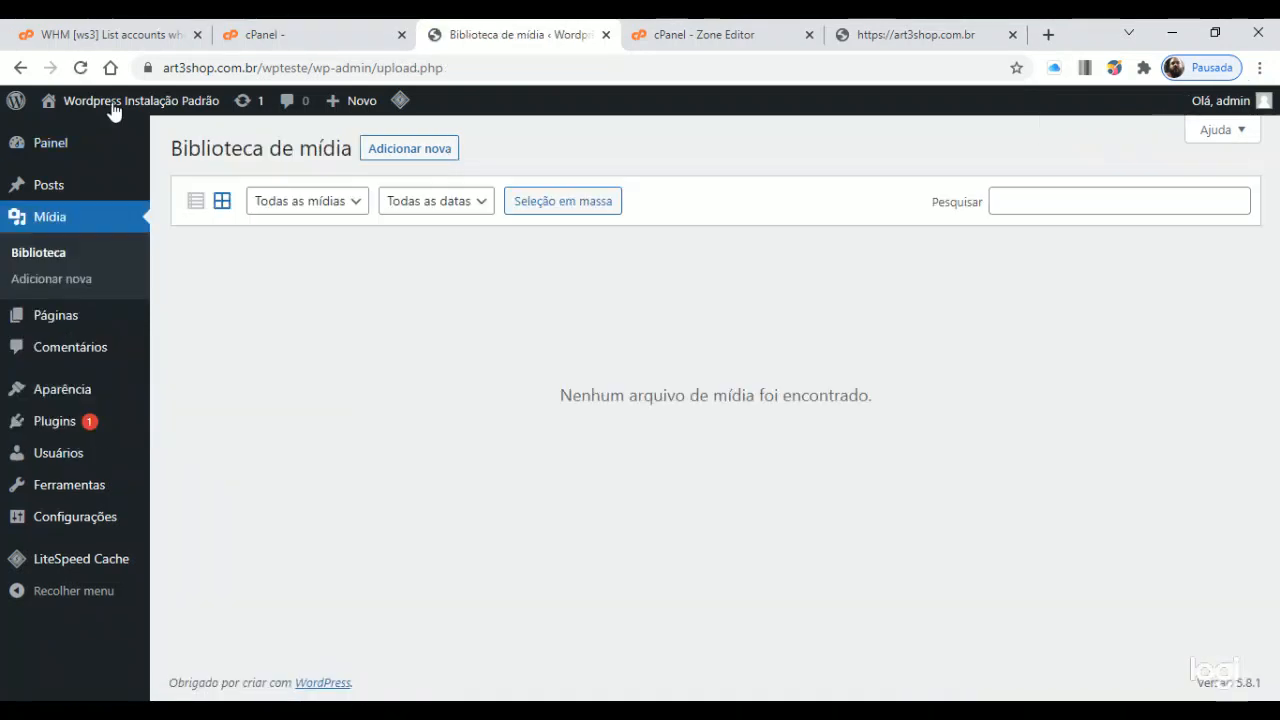
mouse_move(113, 105)
click(62, 131)
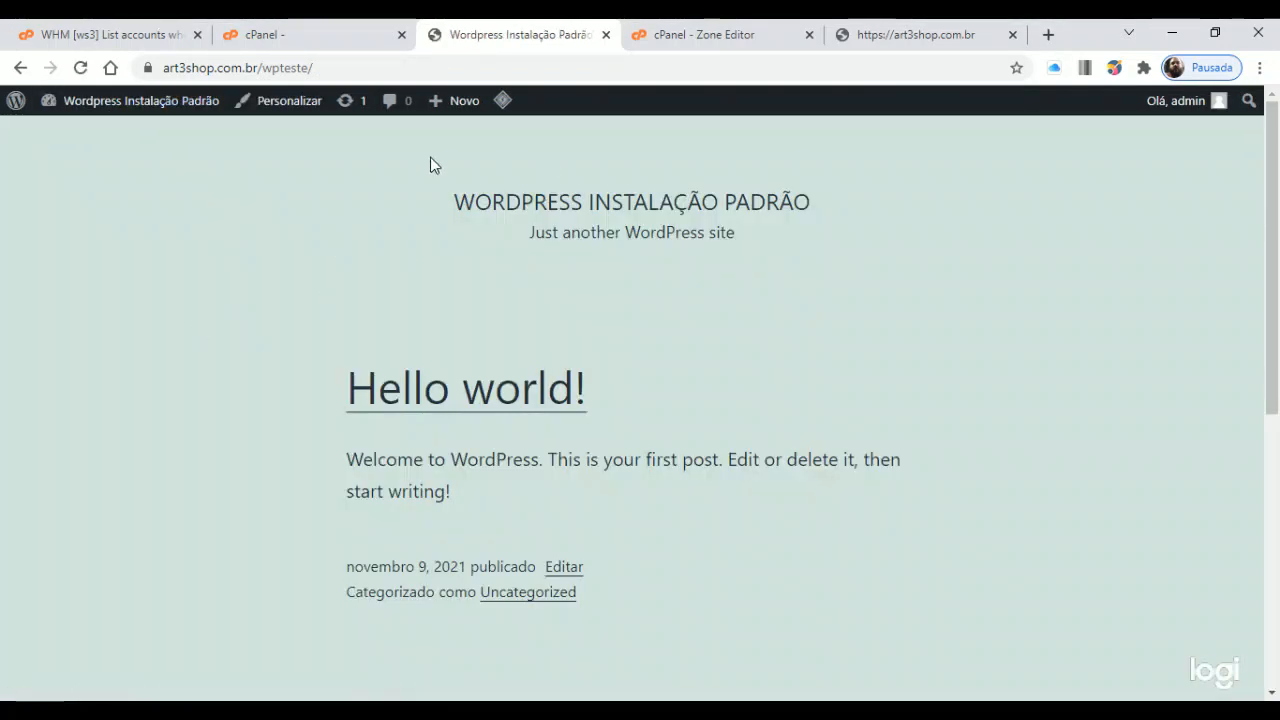
Open the Hello world! post in the editor, leave it, and return to cPanel's WP Toolkit
scroll(530, 390, down, 3)
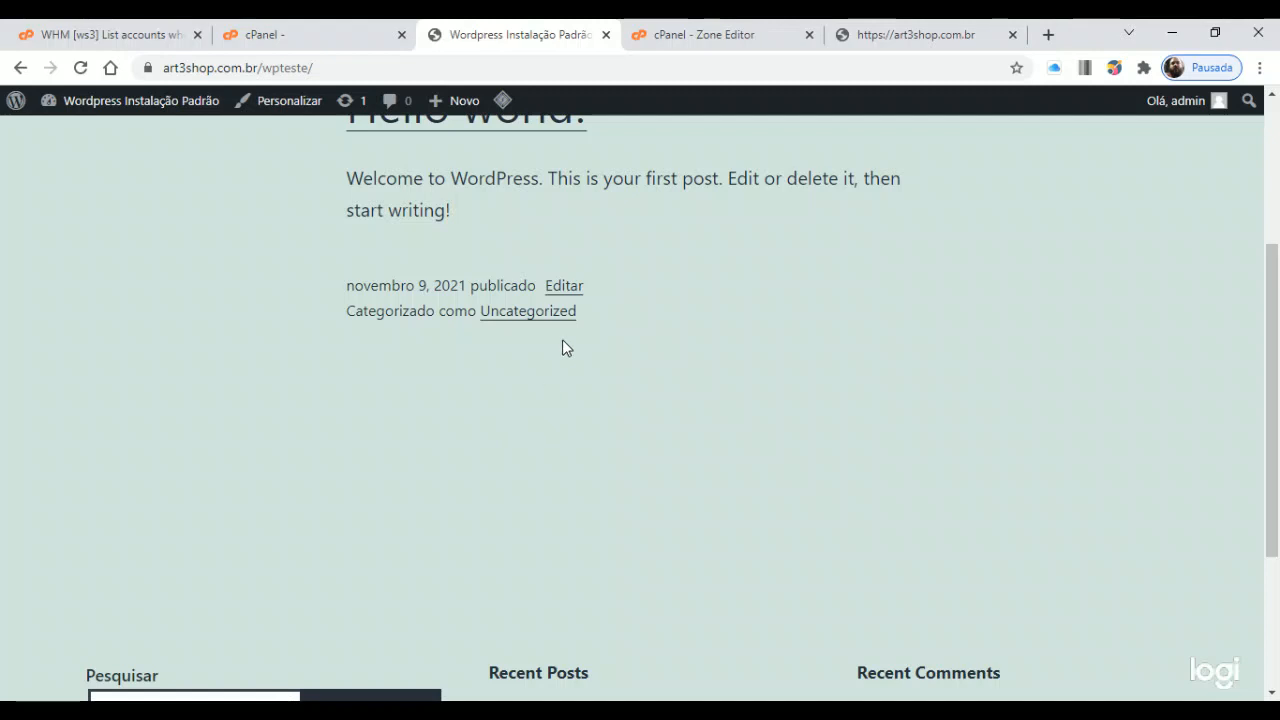
click(566, 287)
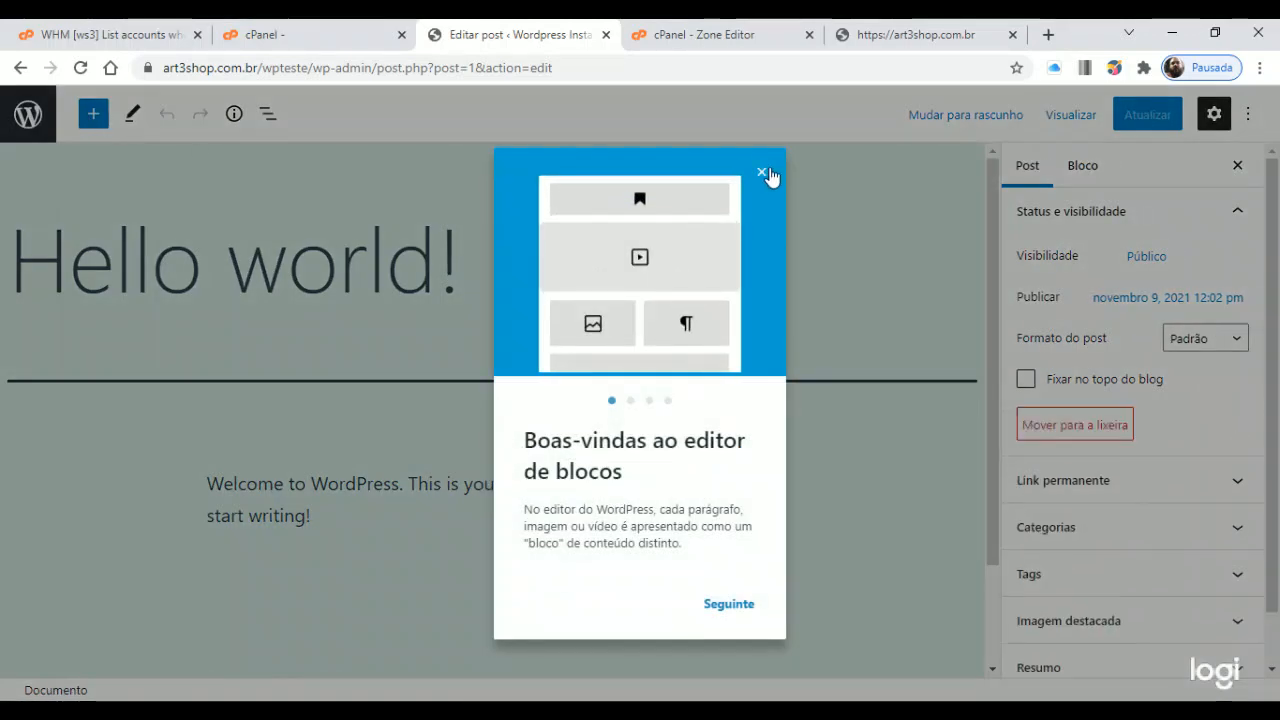
click(760, 173)
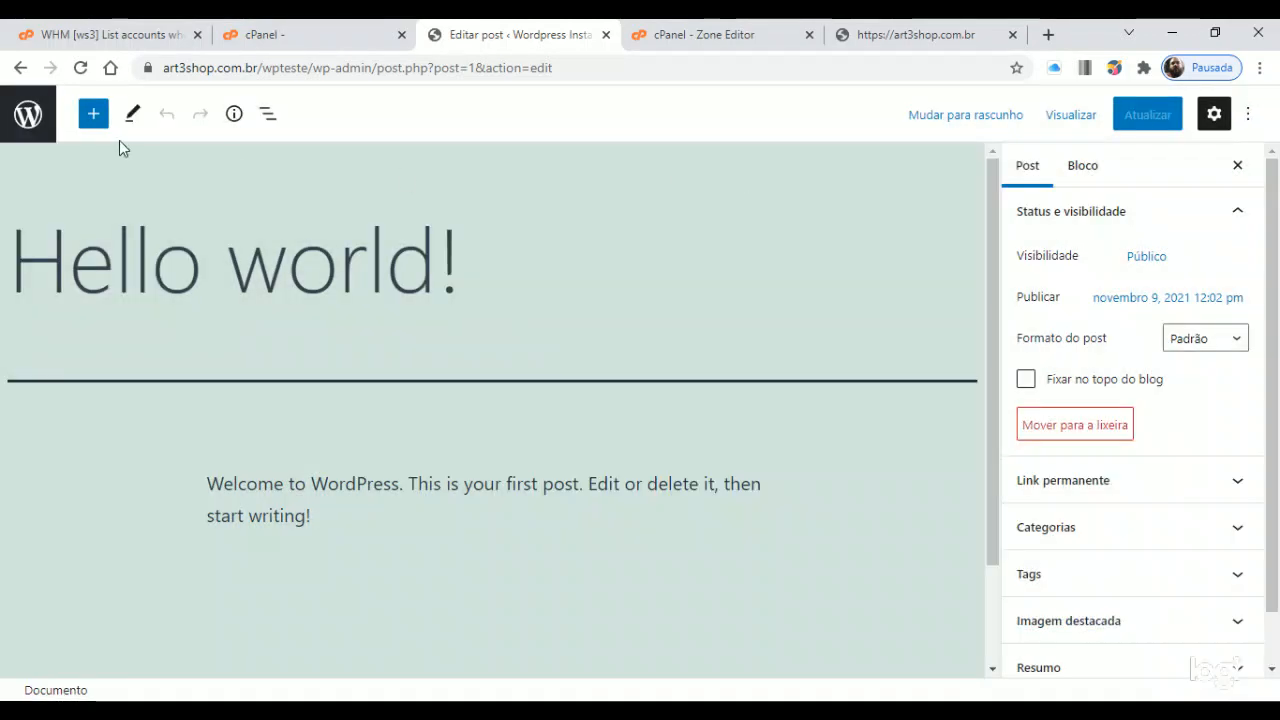
click(28, 113)
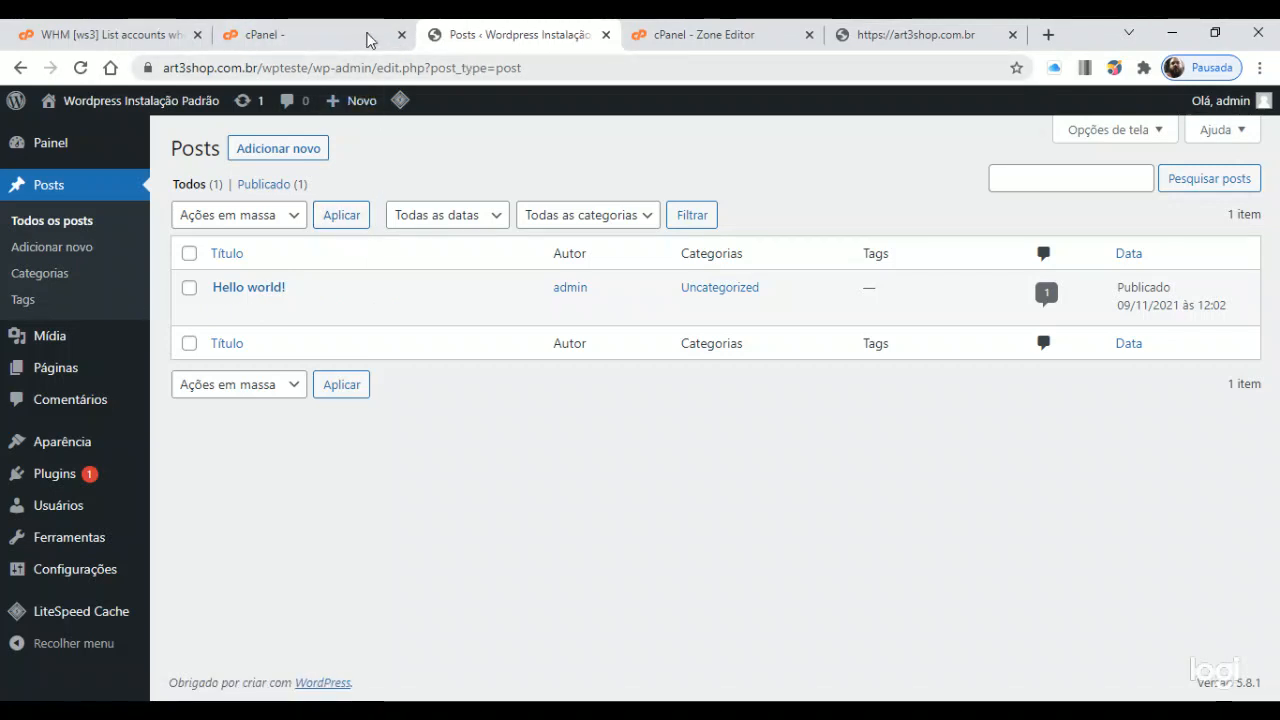
click(320, 36)
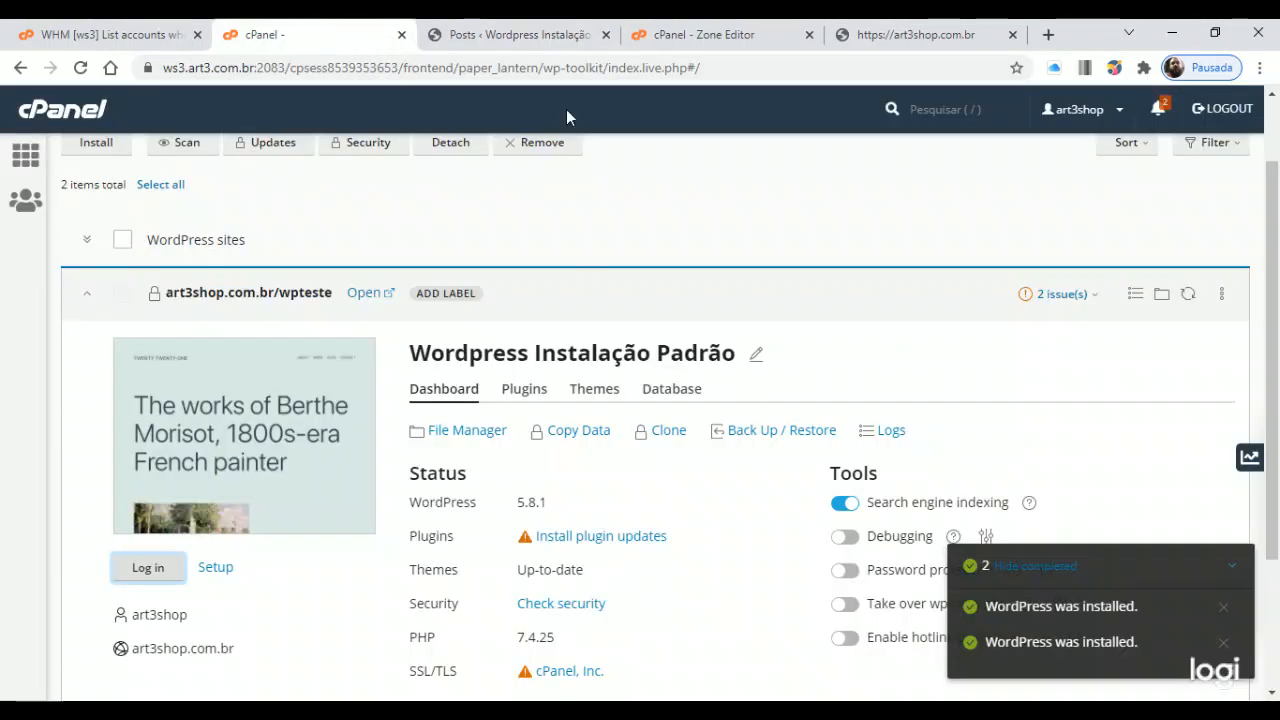